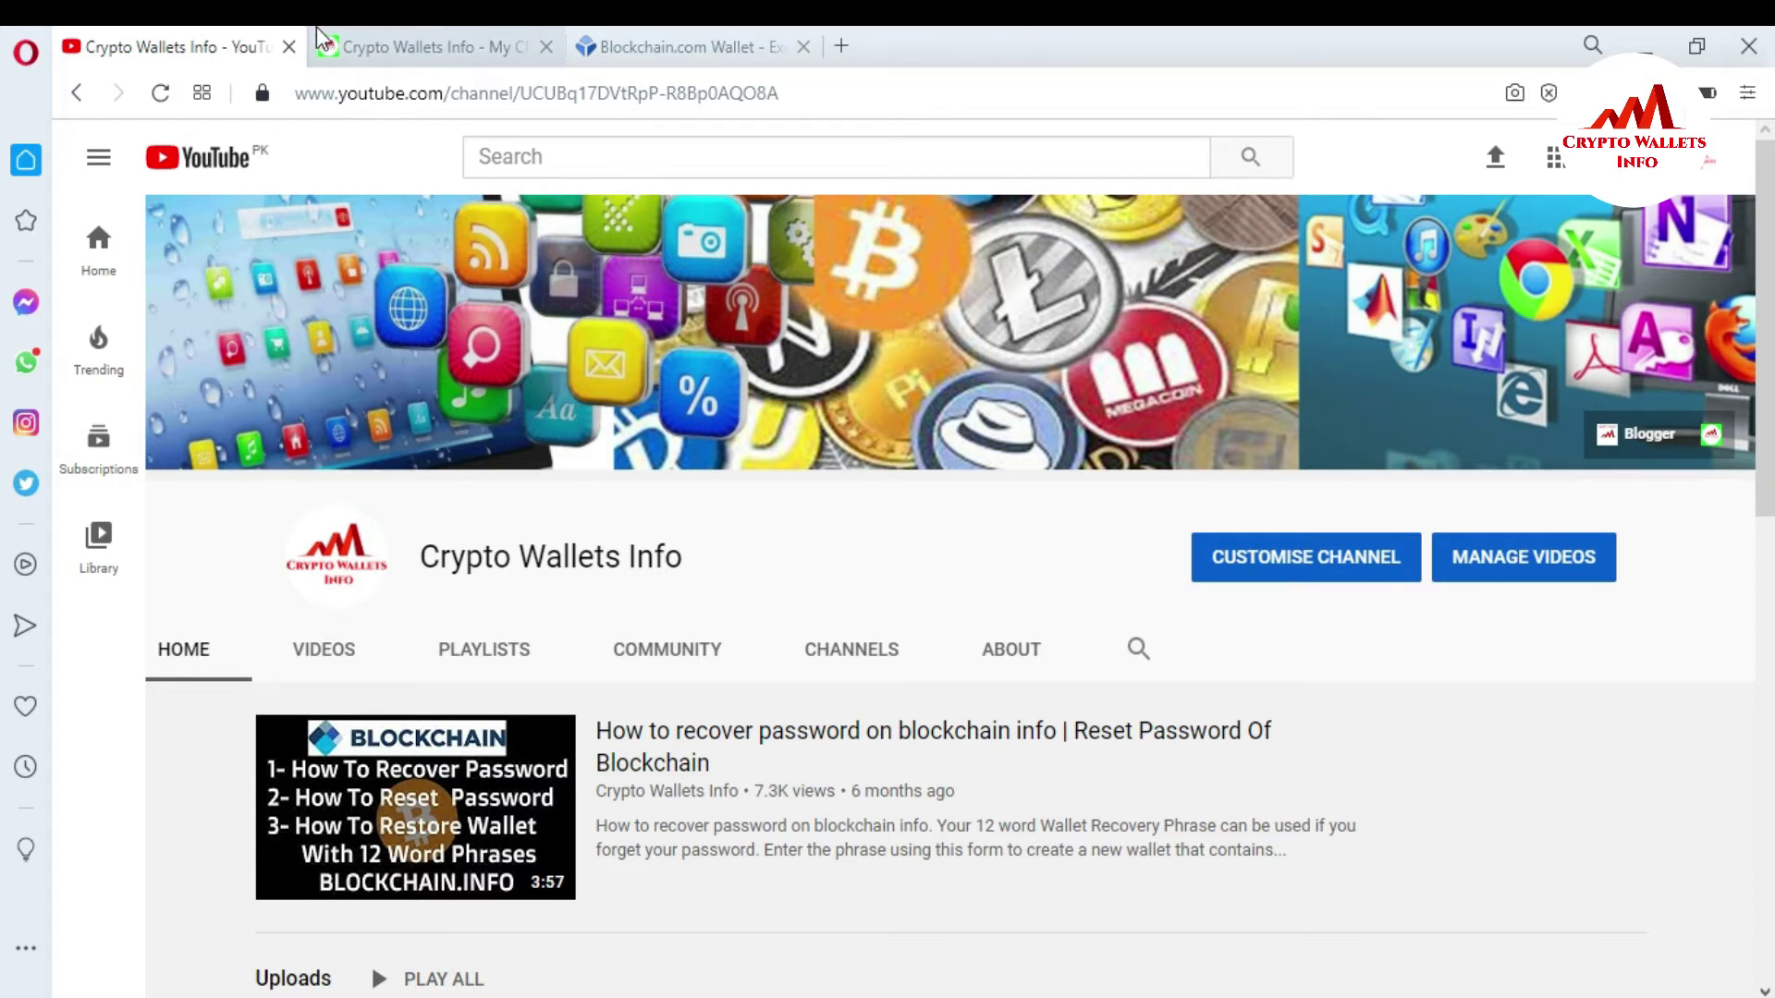
- Show the already opened cryptowalletsinfo.com website
click(372, 41)
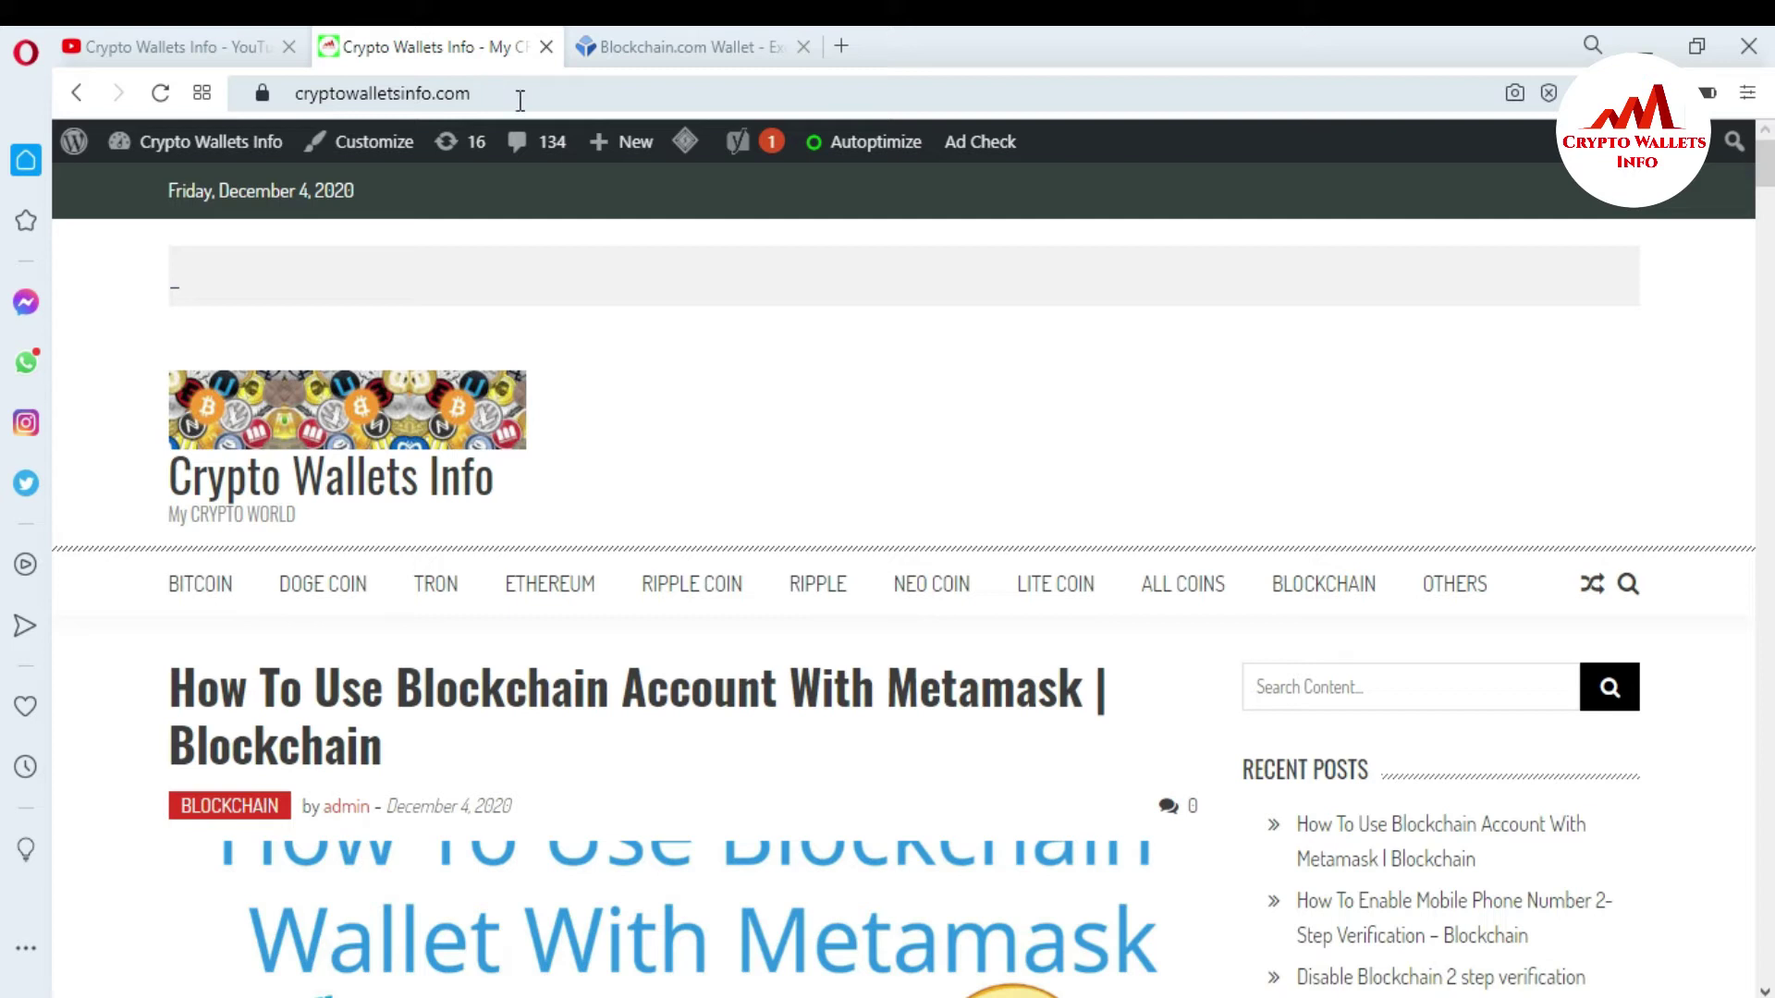
- Switch to Notepad, remove the space before the last word of the recovery phrase, and copy the whole phrase
key(alt+Tab)
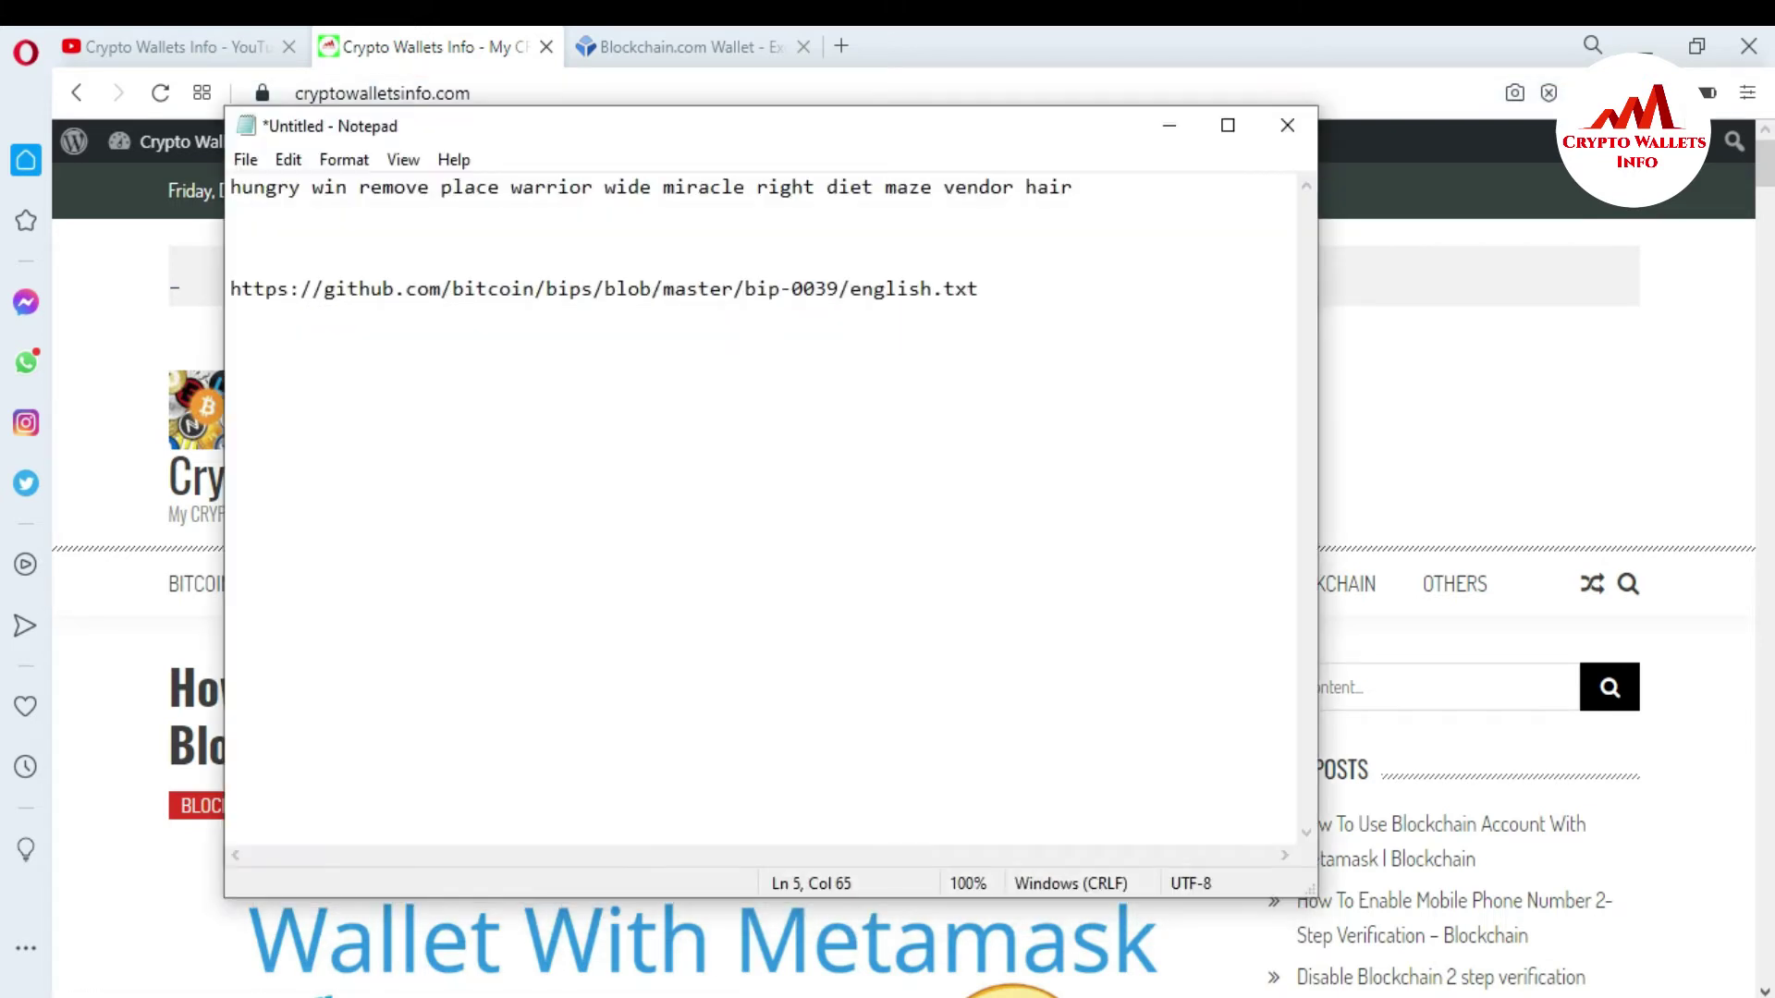
click(1024, 185)
key(BackSpace)
drag(1063, 187, 237, 148)
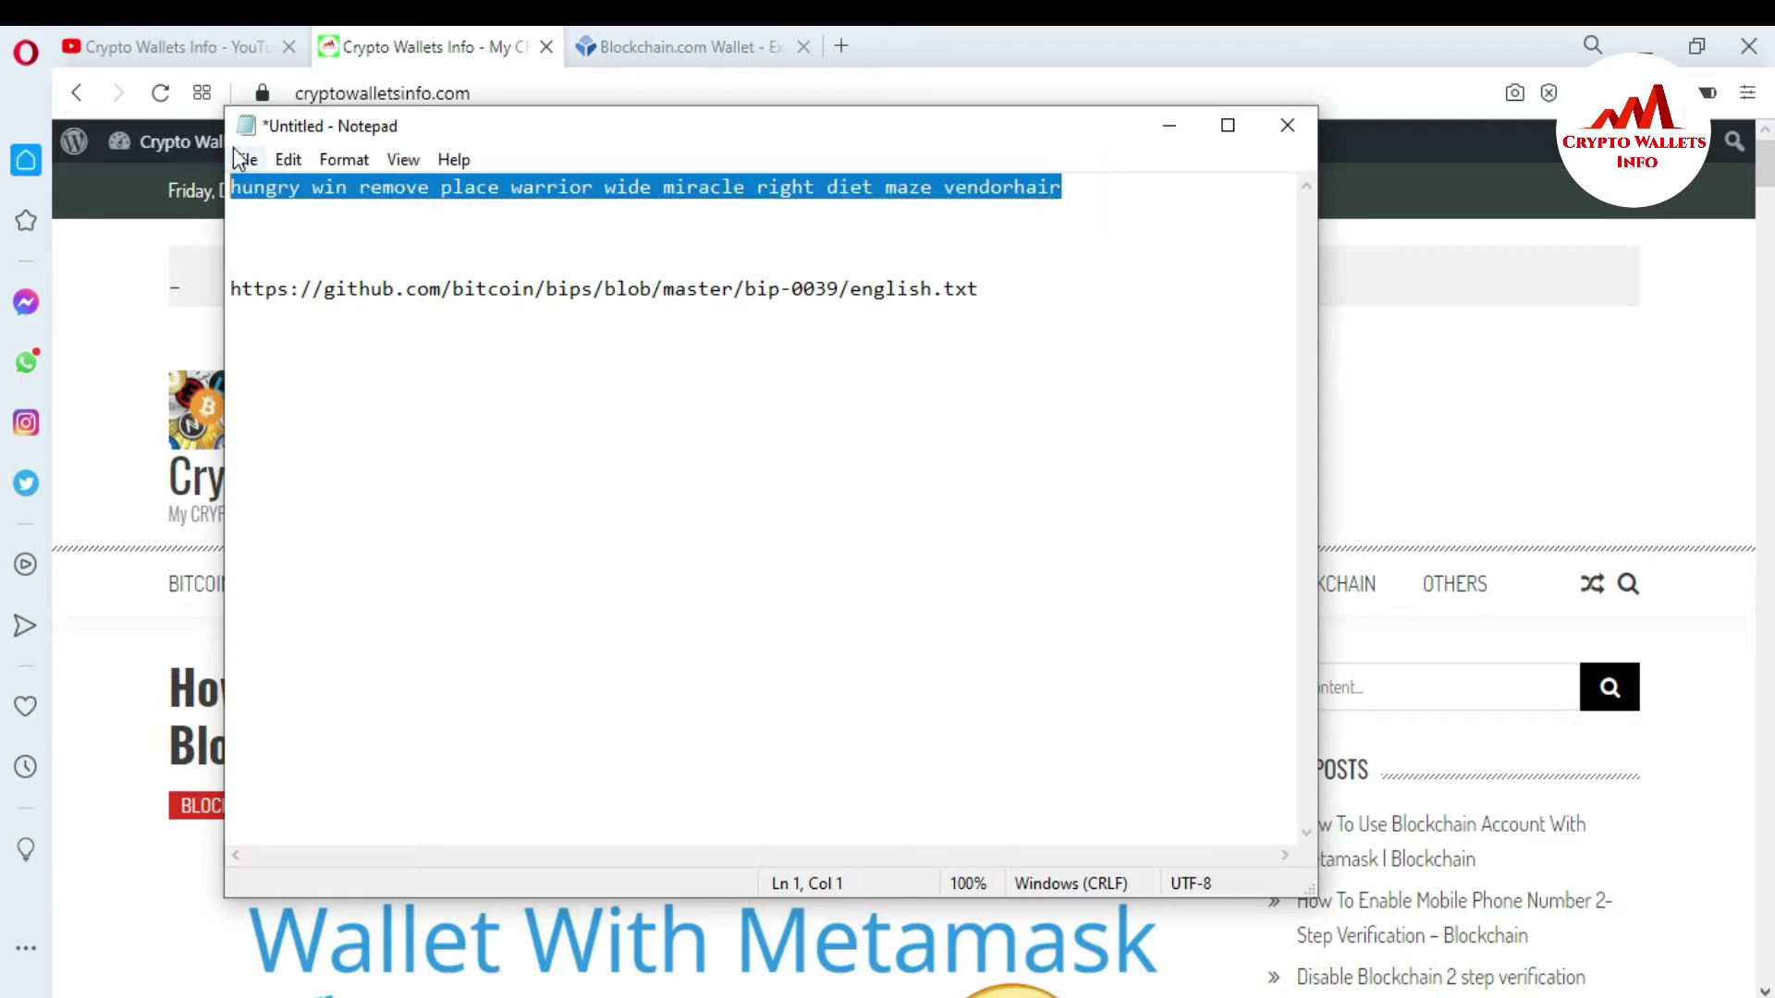
click(244, 159)
- Open the Recover Funds form from the Blockchain.com login help and paste the copied recovery phrase as the backup phrase
click(660, 28)
click(660, 28)
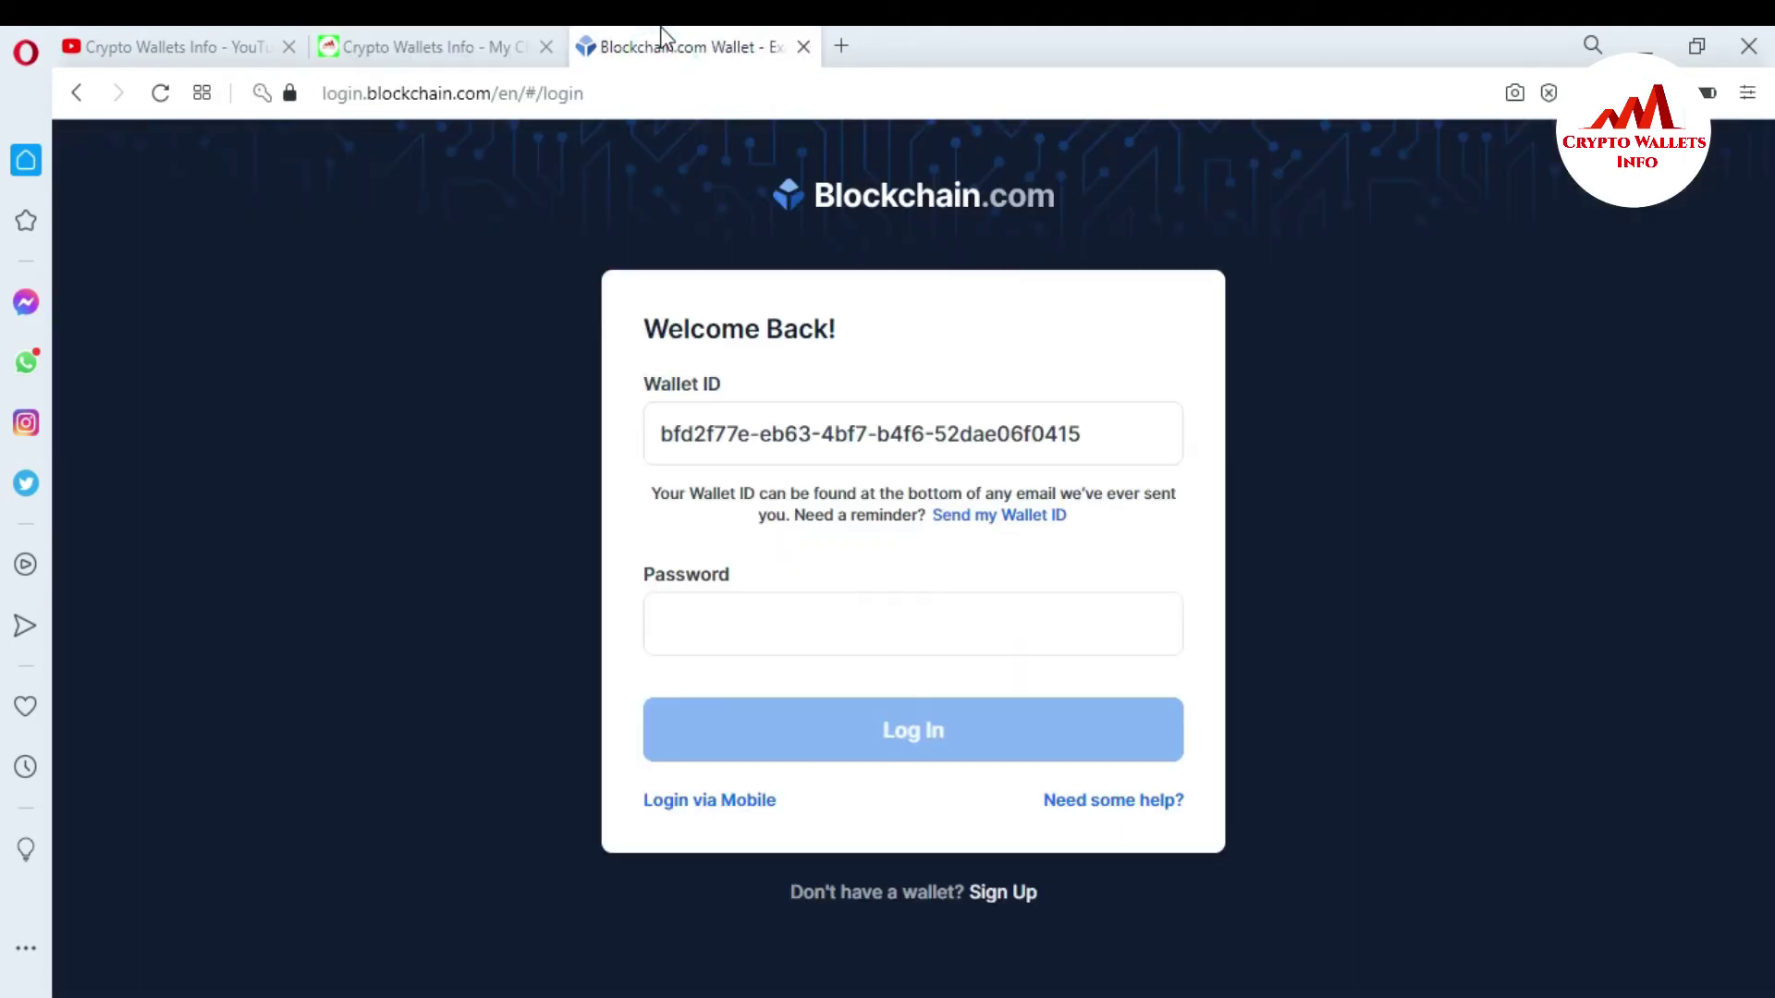
click(1112, 800)
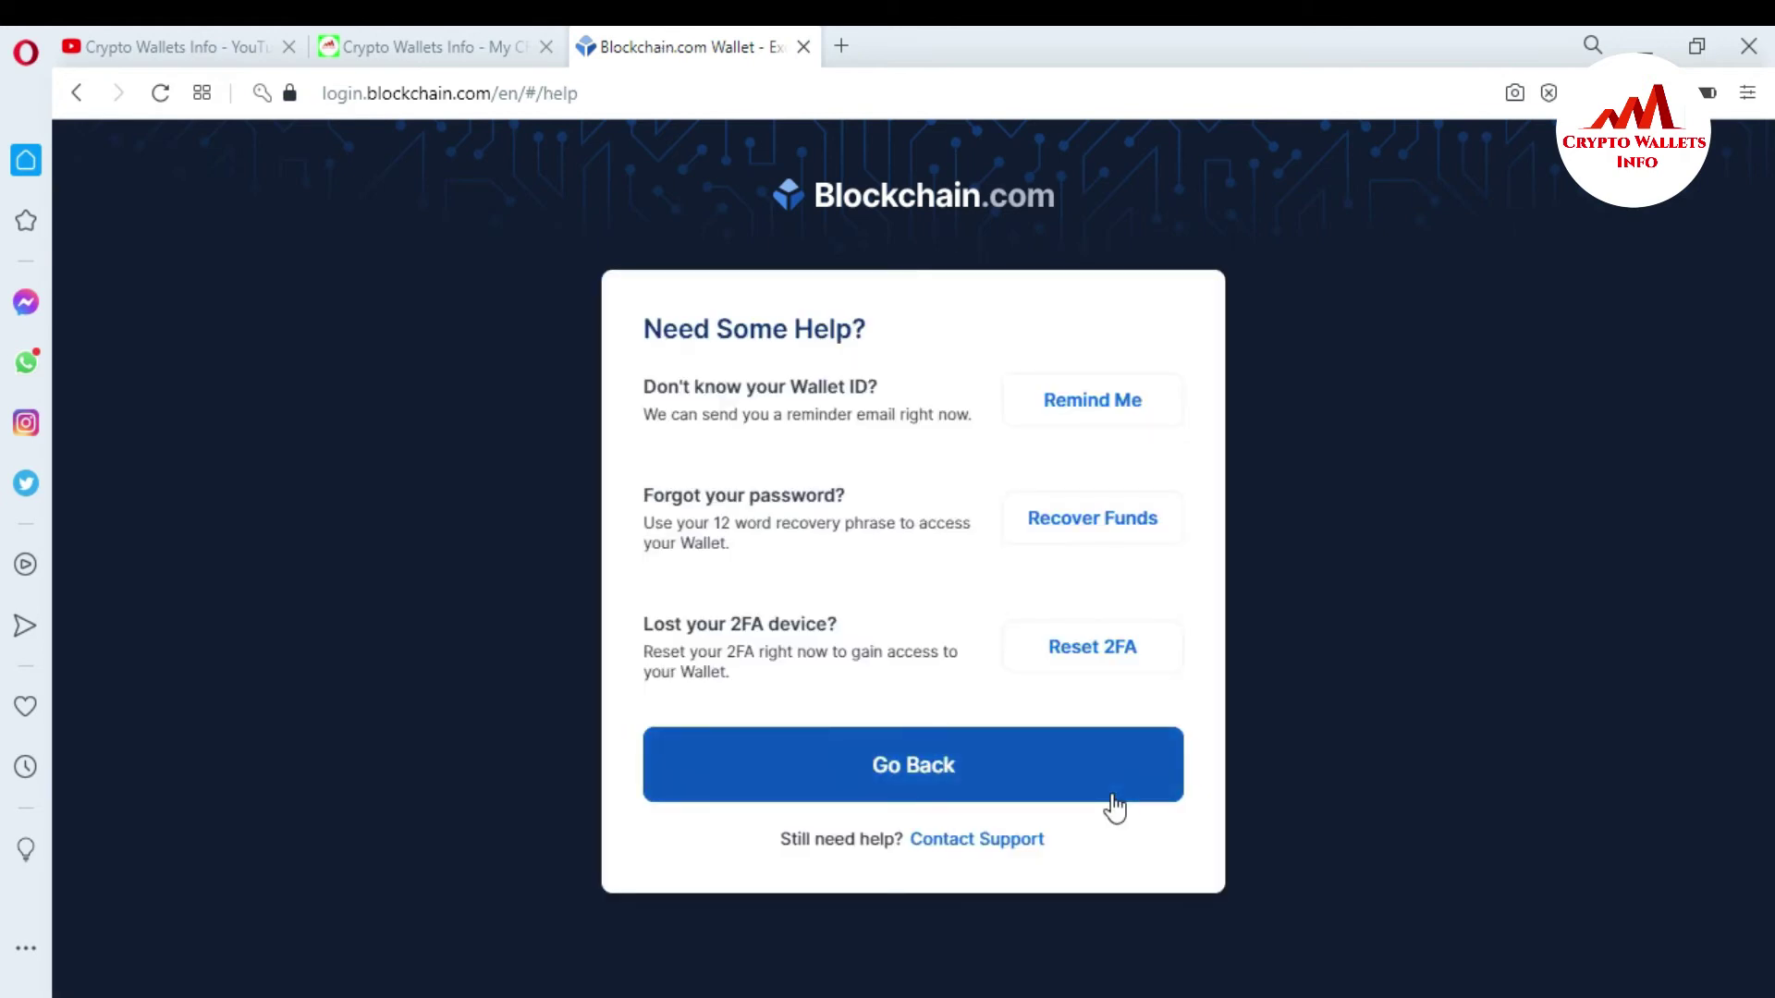
click(1115, 522)
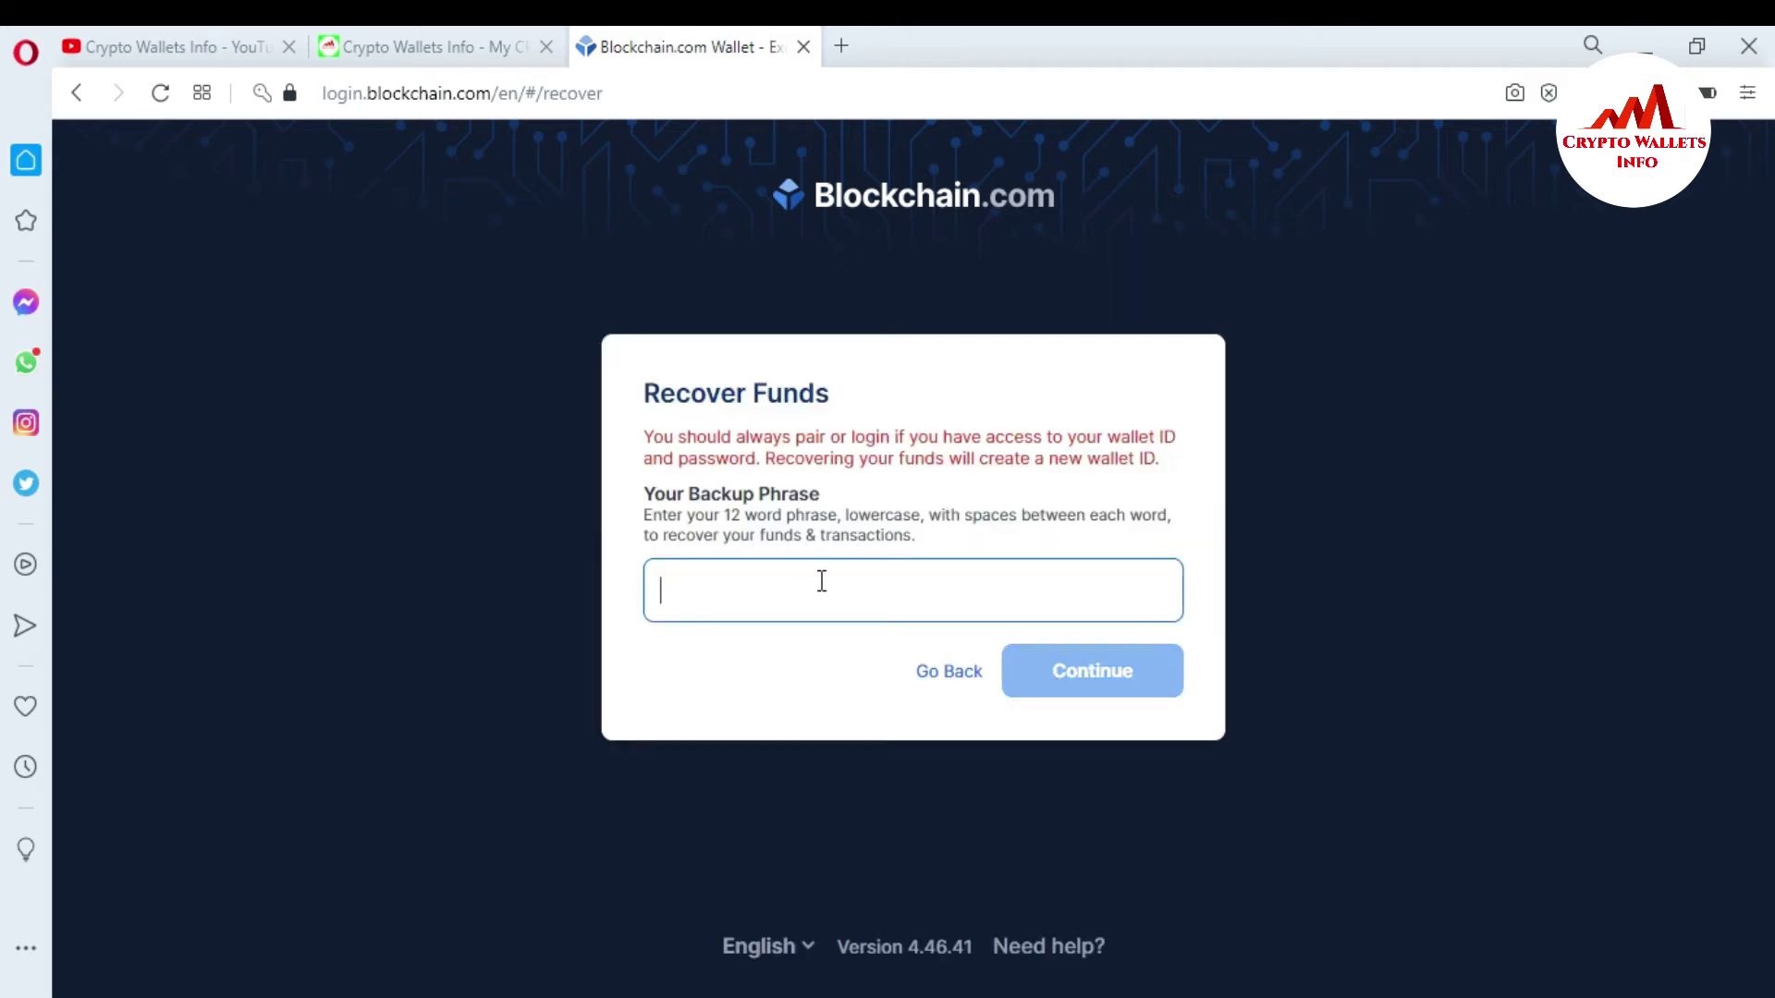
click(822, 580)
key(ctrl+v)
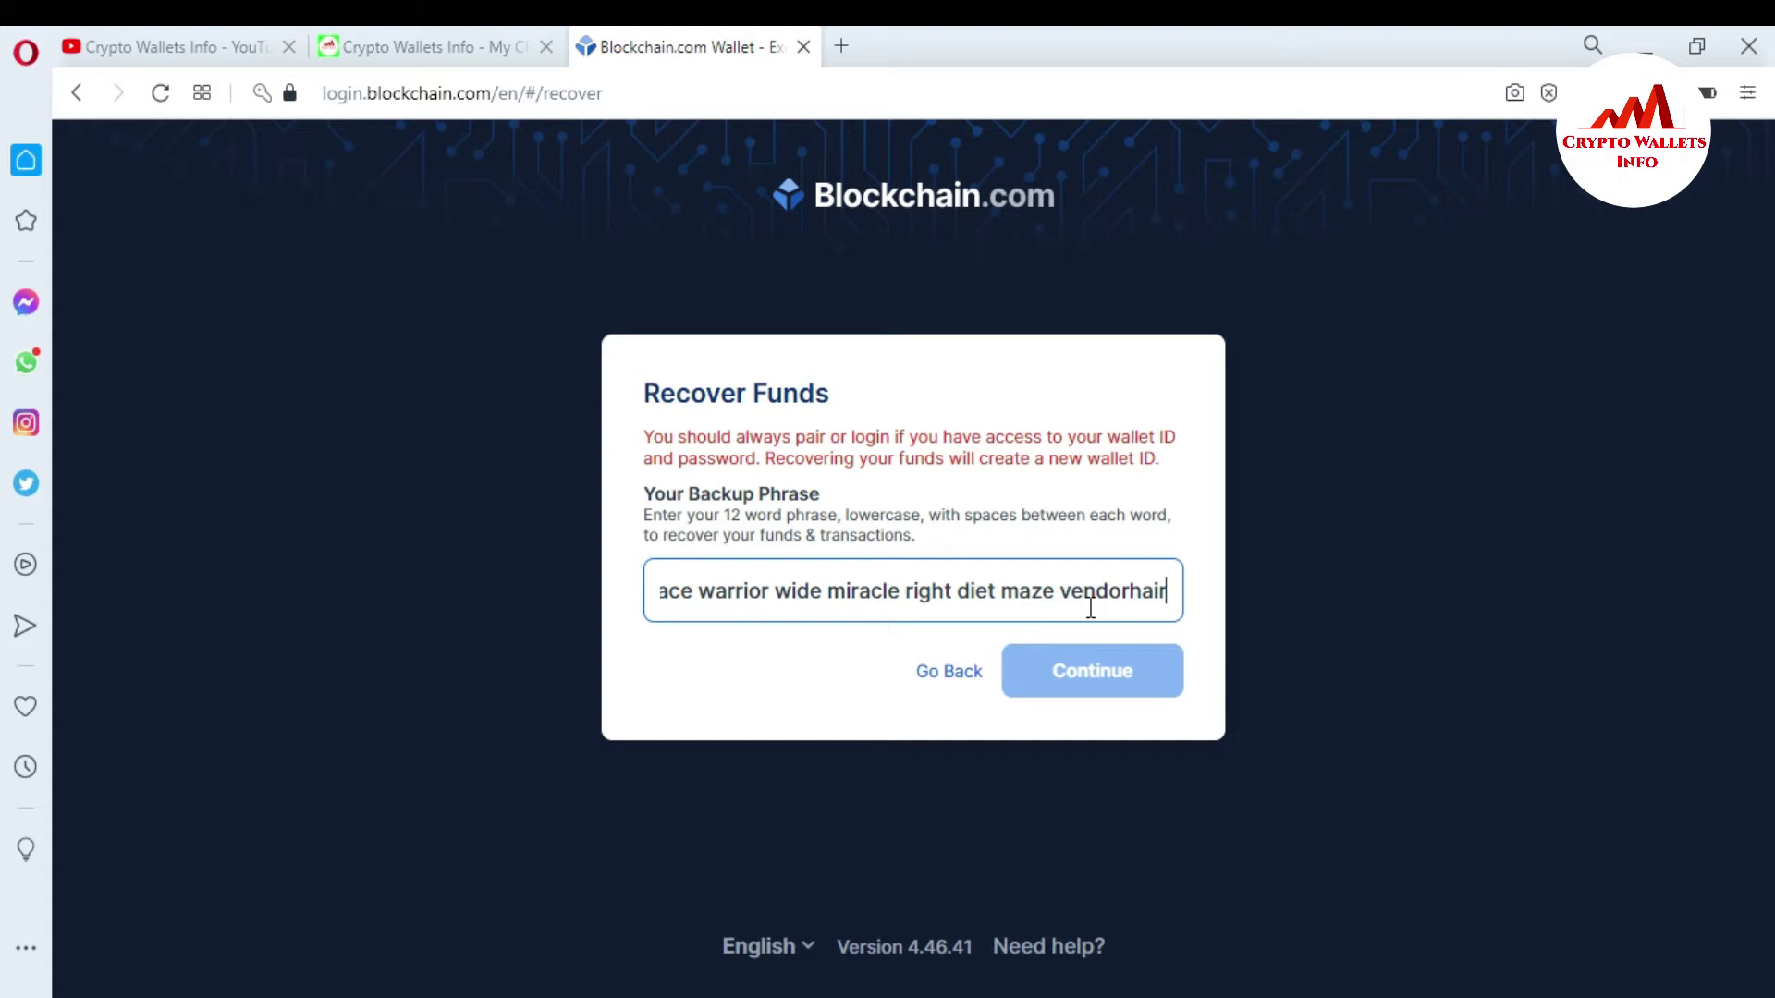
- Switch back to Notepad and restore the space between the last two words of the recovery phrase
key(alt+Tab)
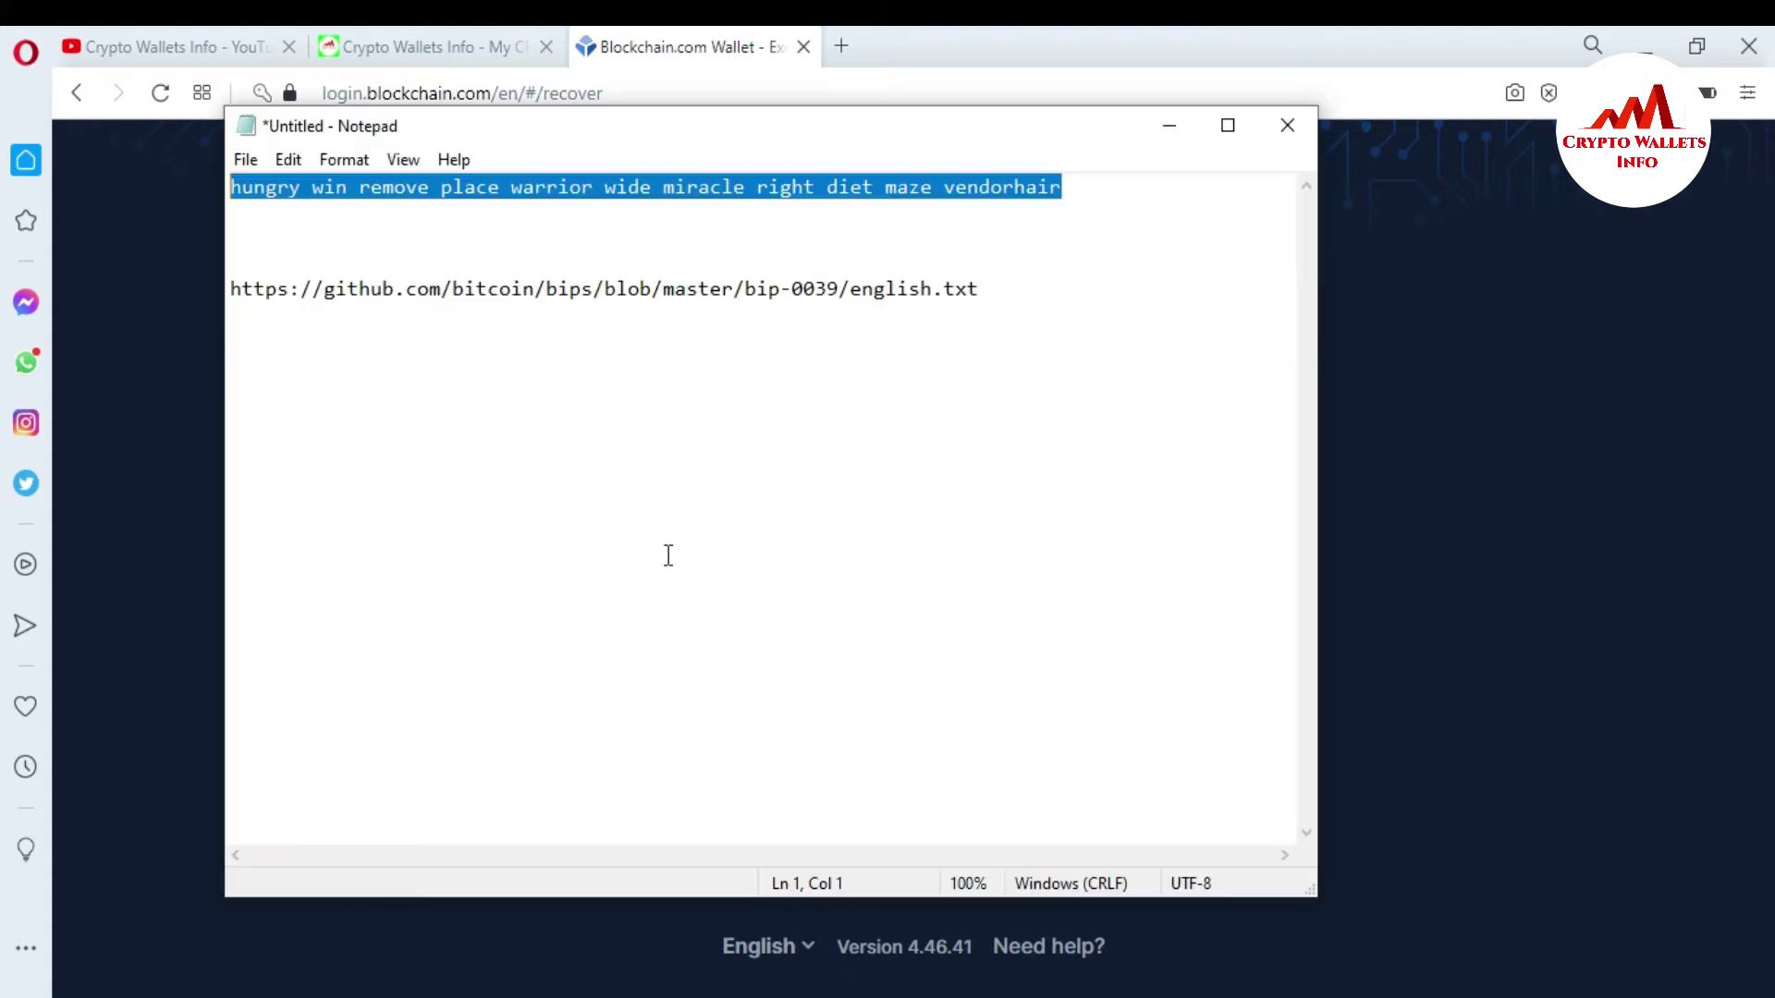
click(571, 209)
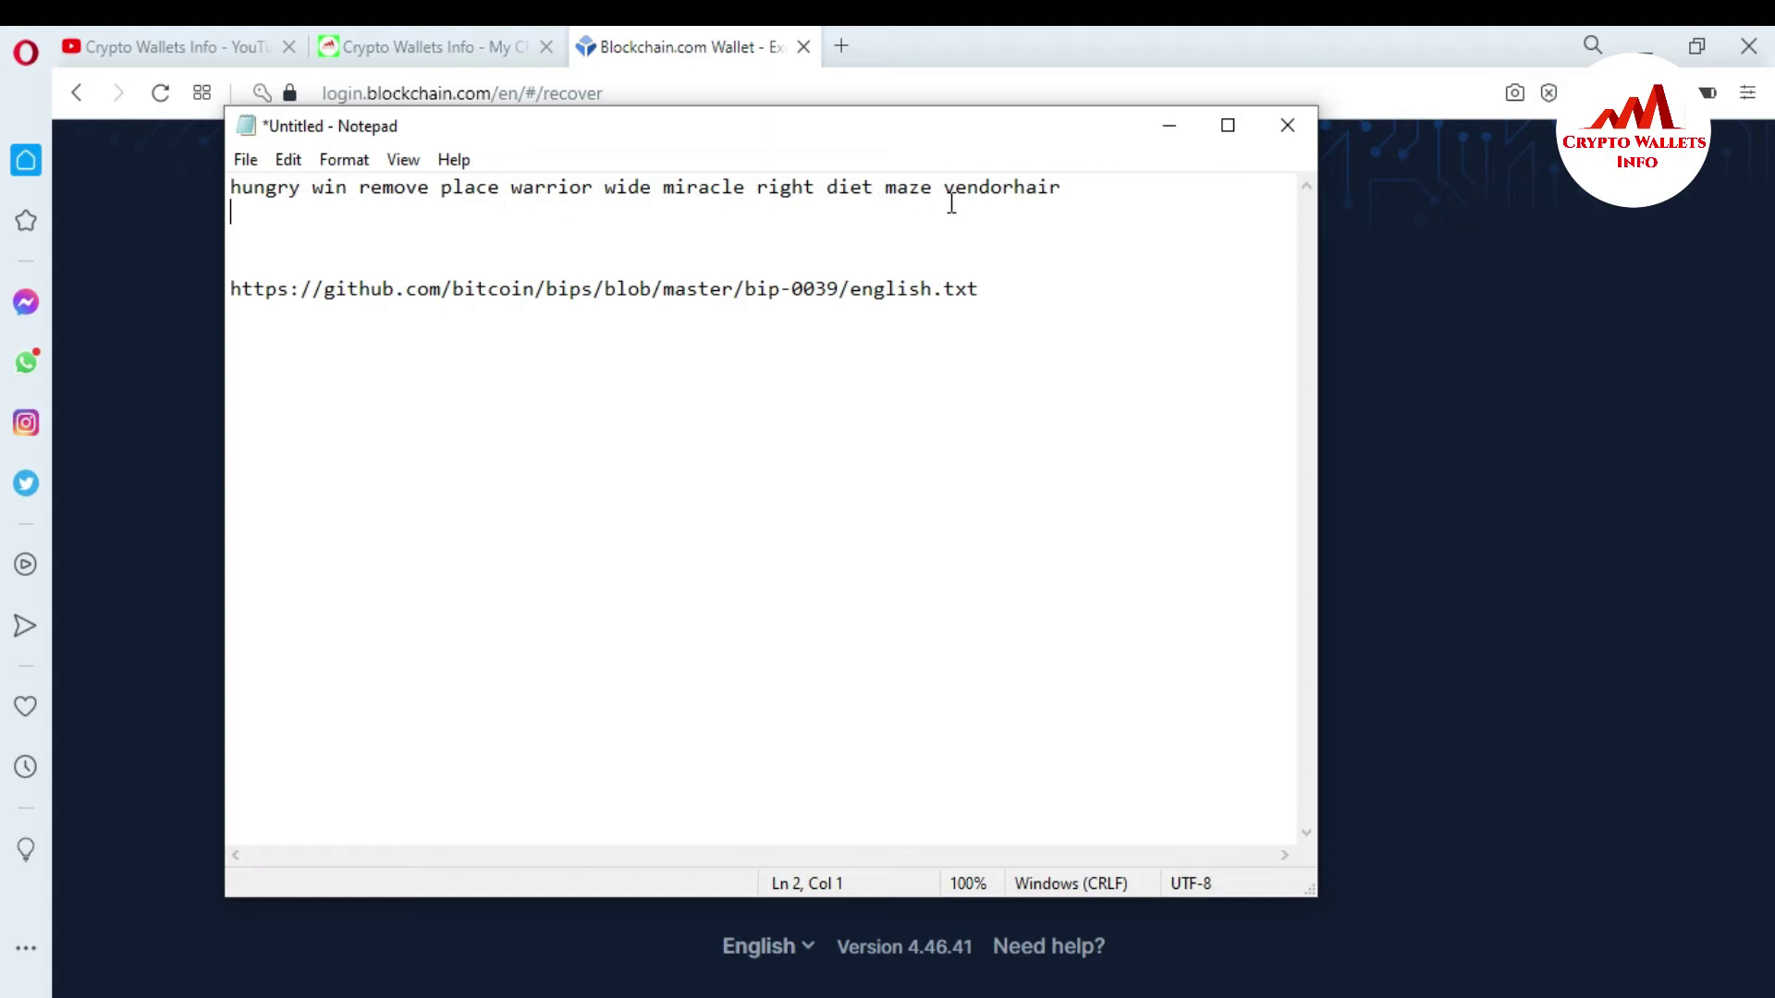
drag(1072, 183, 230, 185)
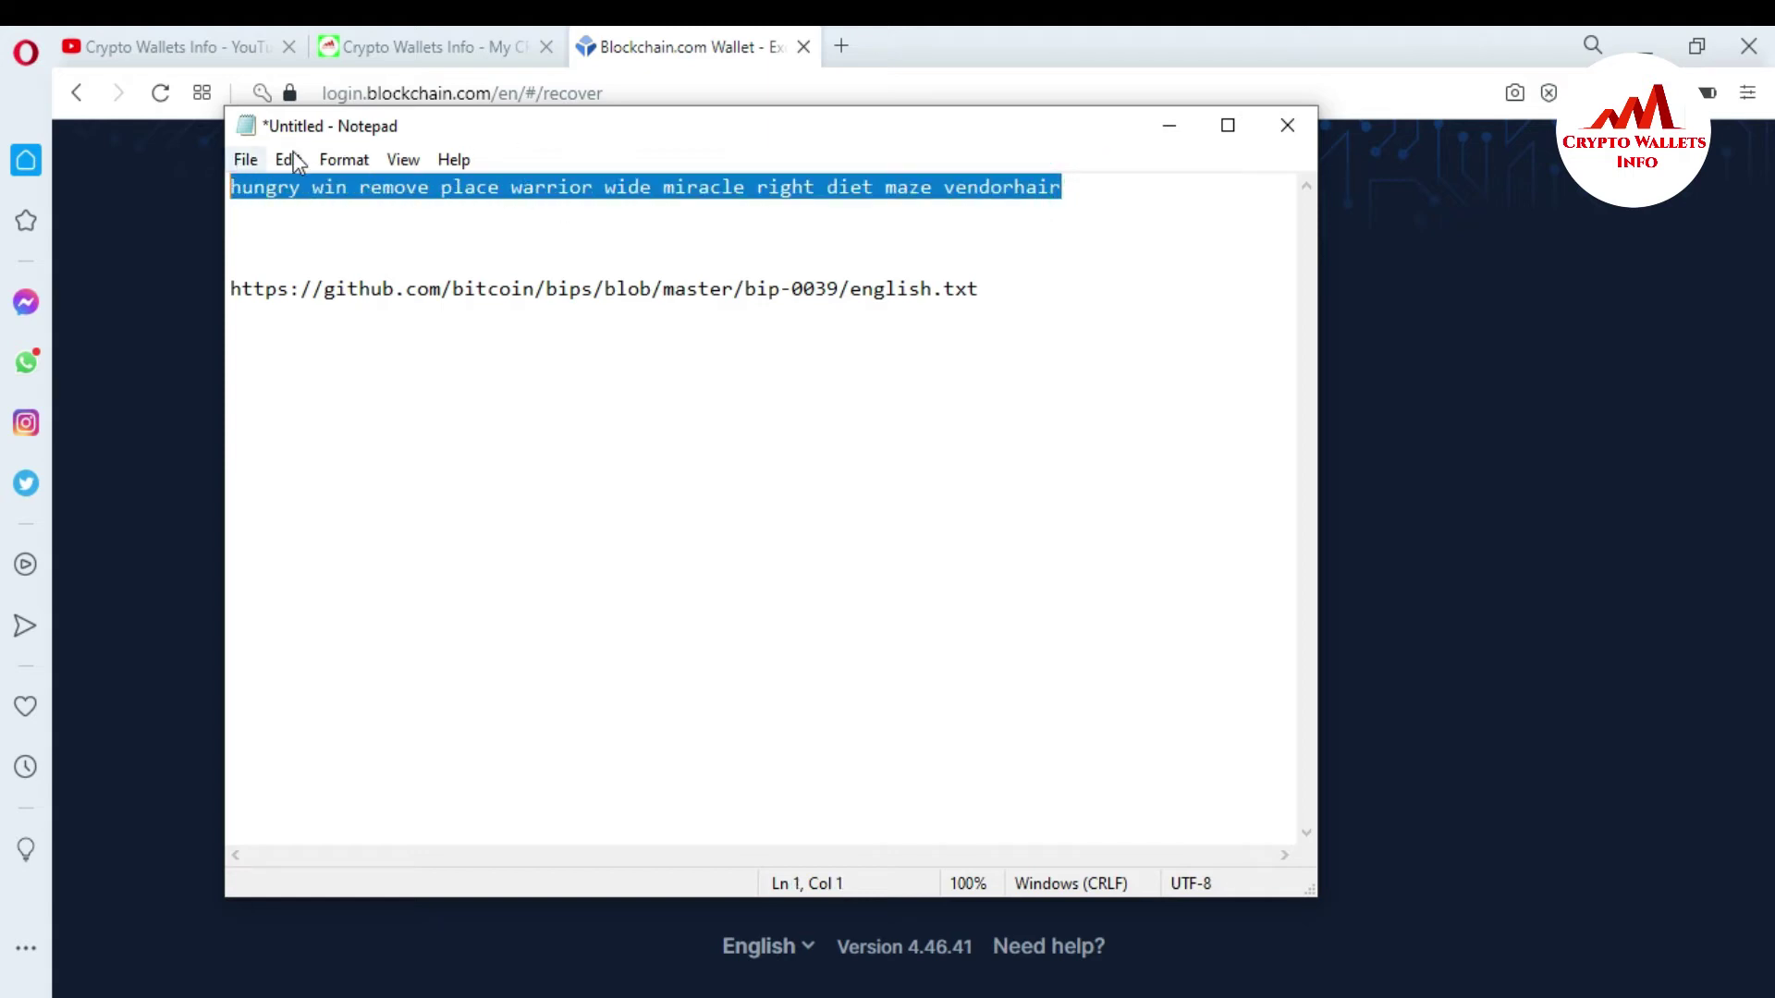
click(989, 240)
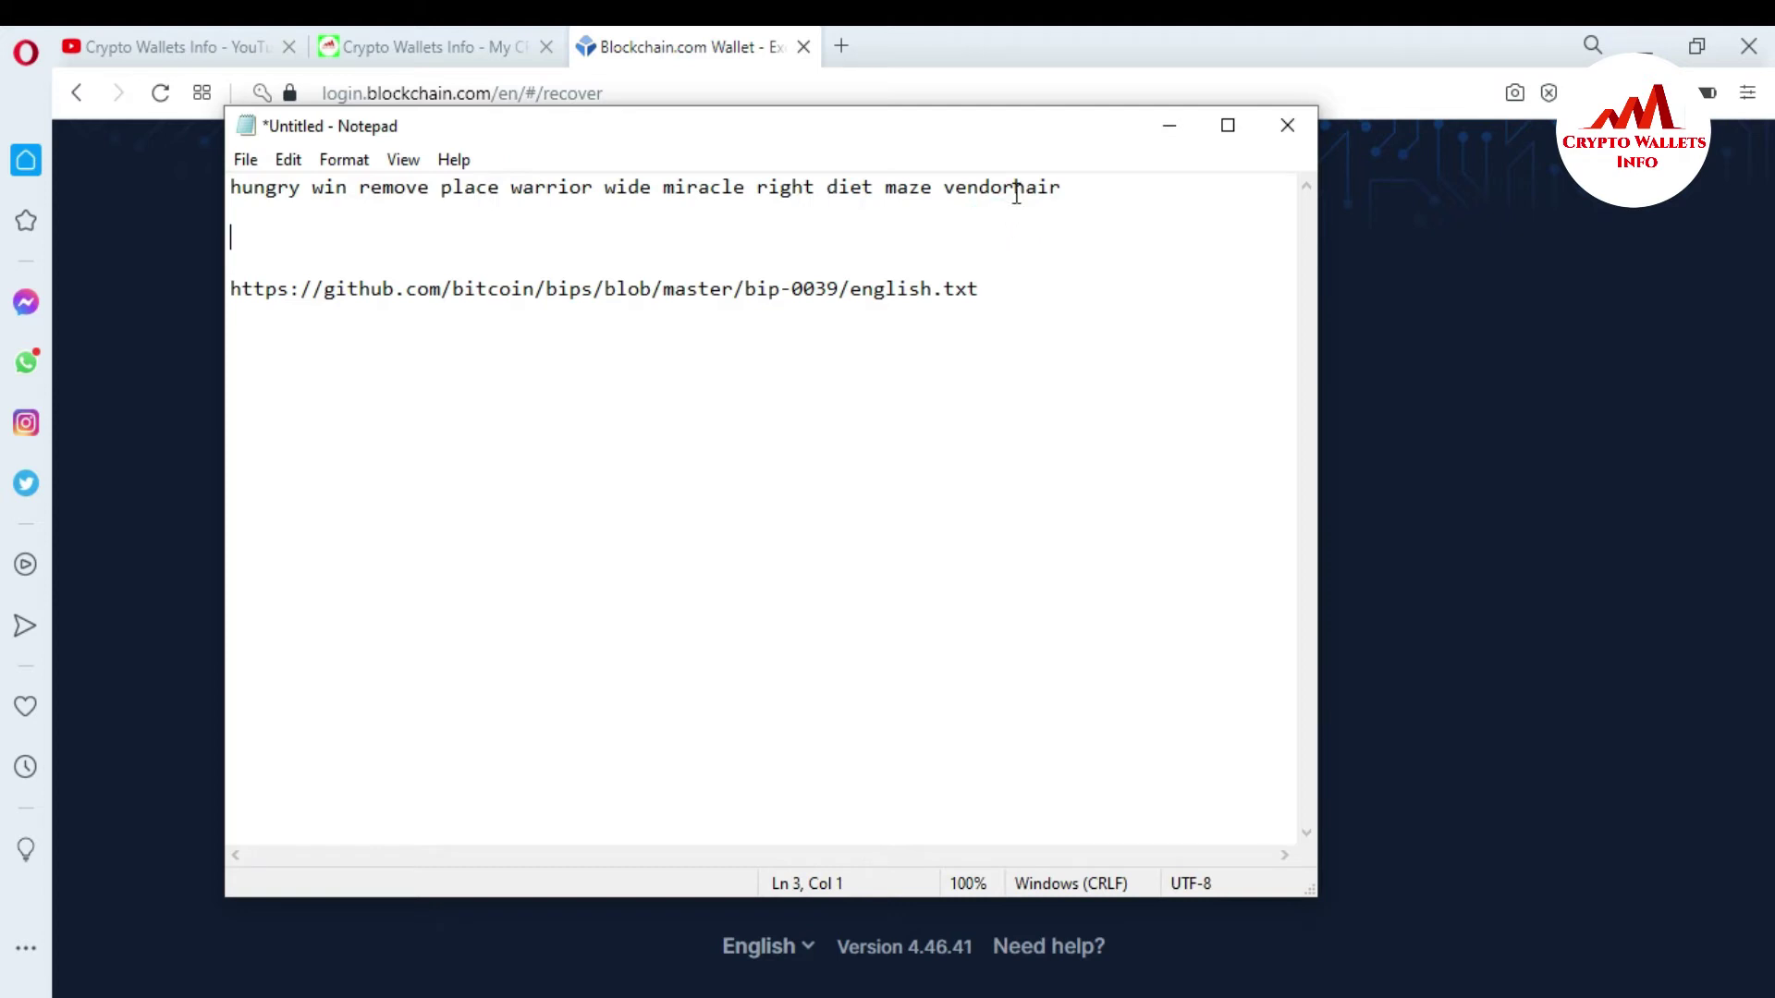
click(1013, 188)
- Split the first six words of the recovery phrase onto separate lines
click(304, 187)
key(Return)
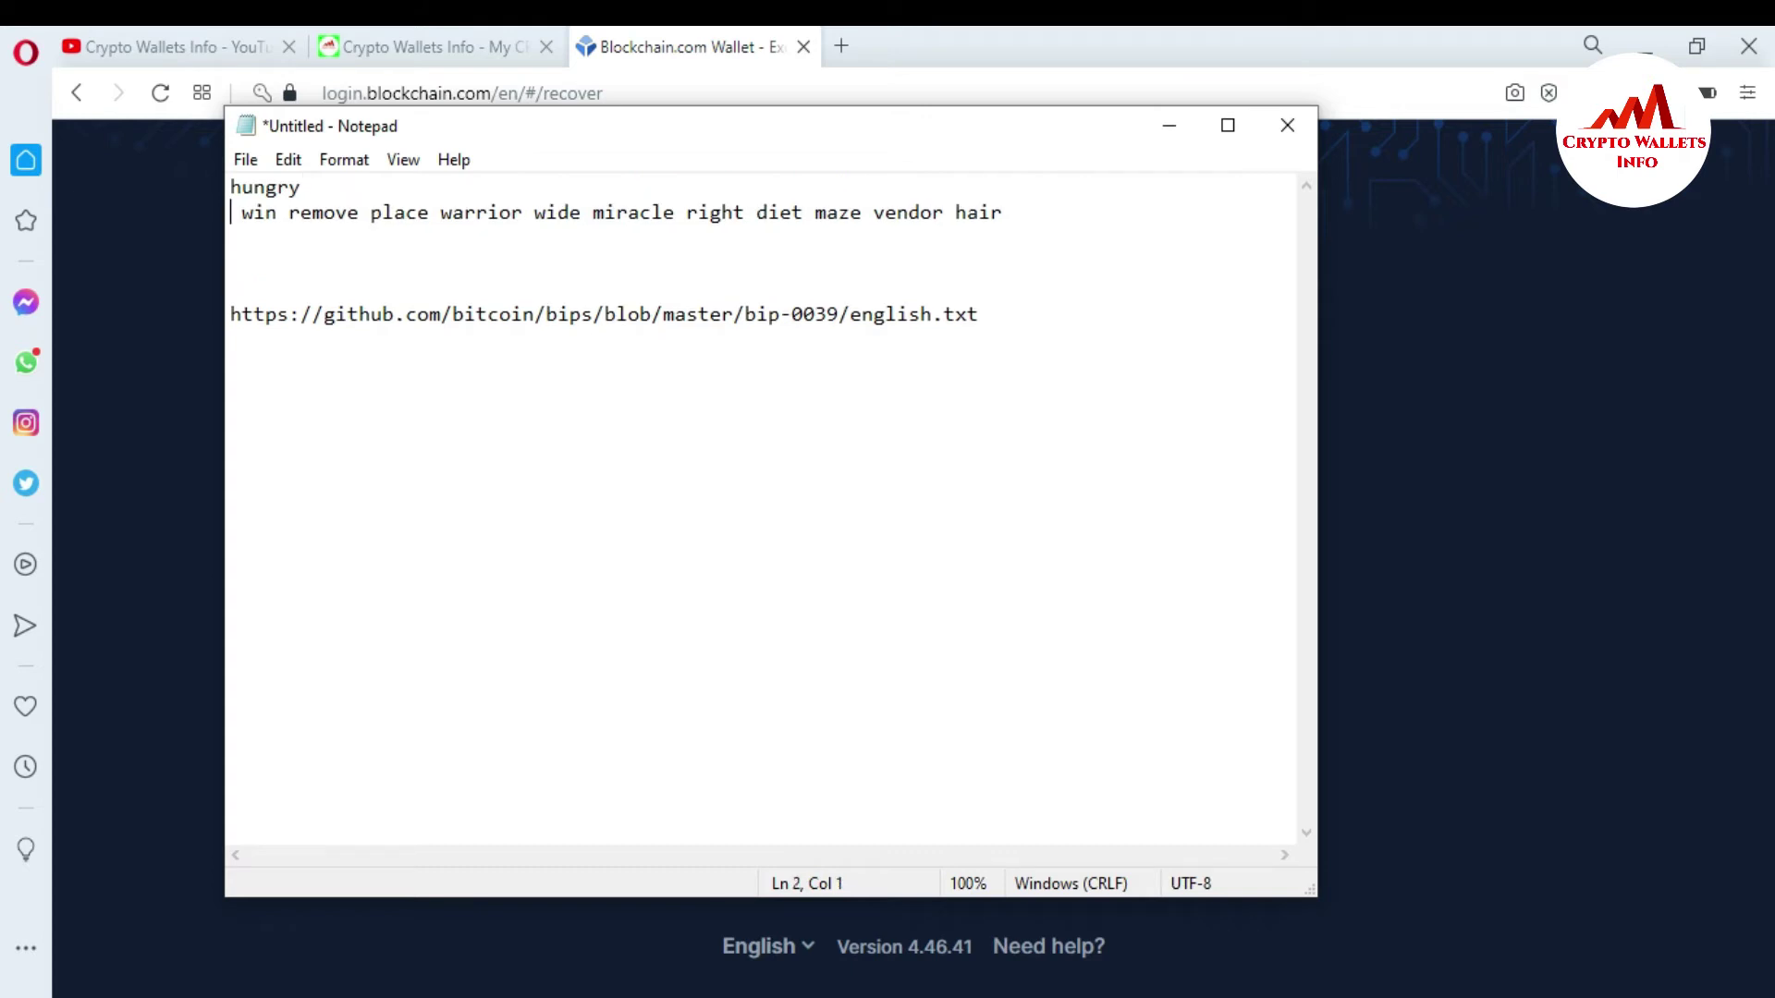
click(278, 213)
key(Return)
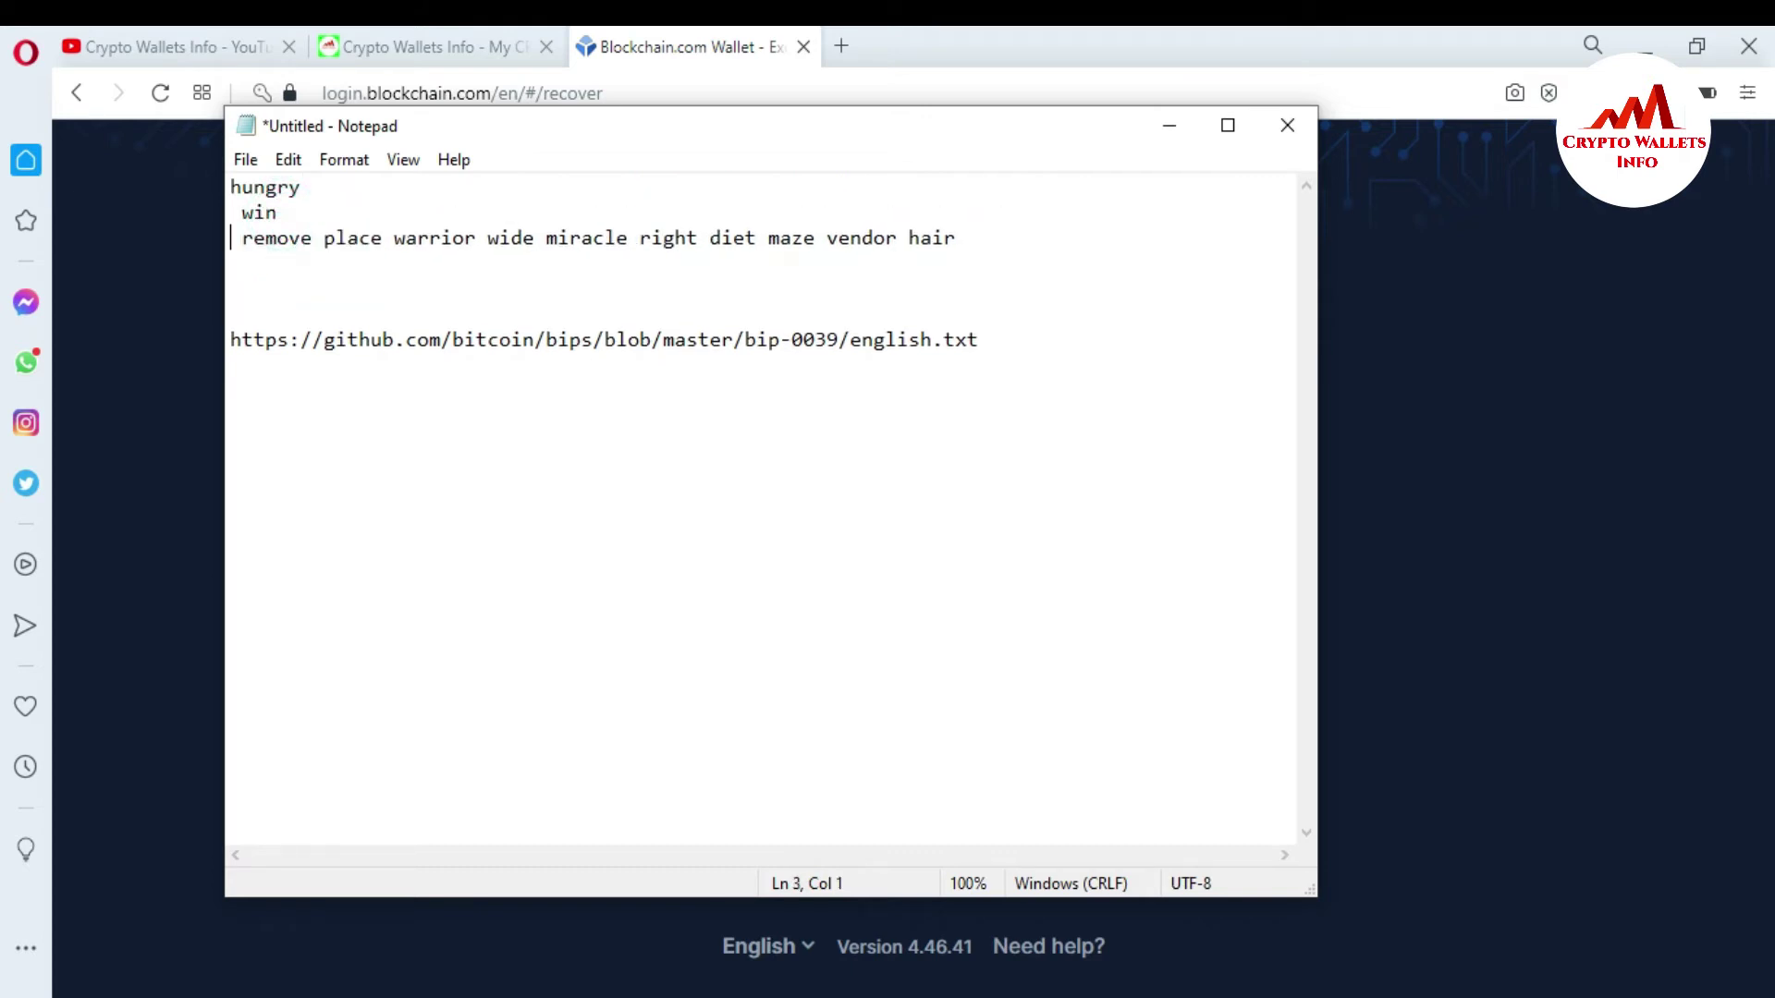
click(316, 237)
key(Return)
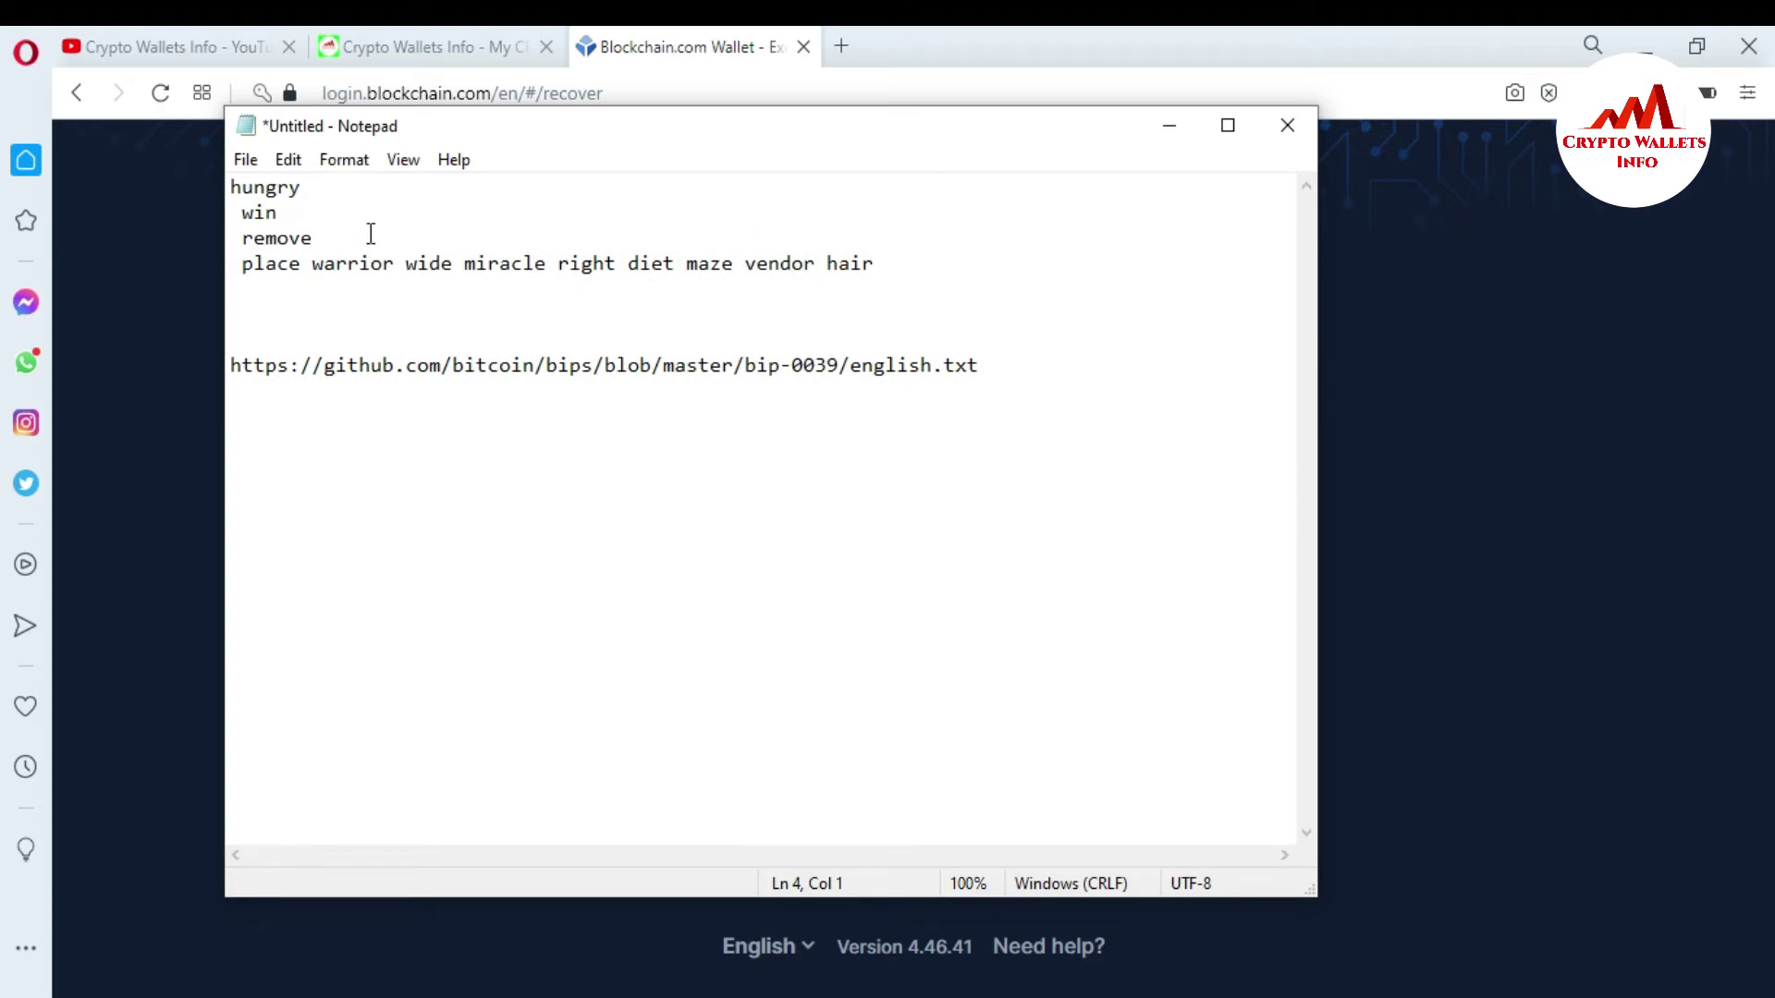
click(302, 262)
key(Return)
click(328, 289)
key(Return)
click(295, 316)
key(Return)
- Put each of the remaining six recovery words on its own line
click(317, 348)
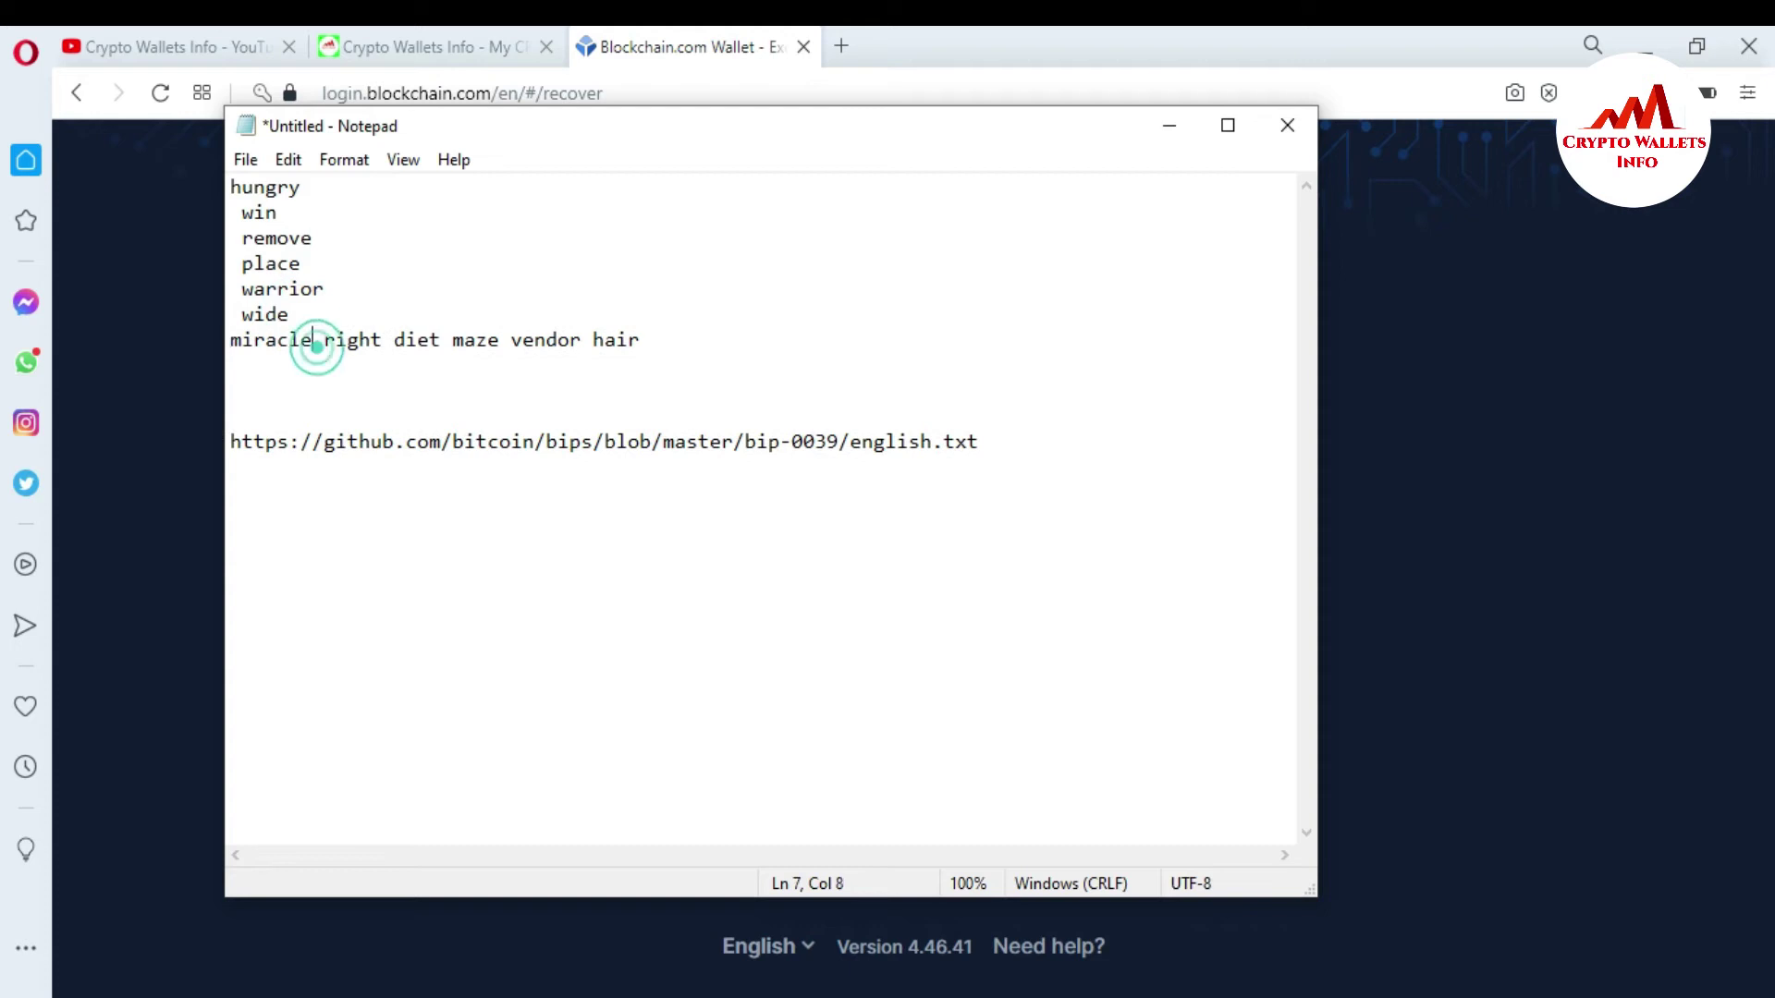
key(Return)
click(317, 367)
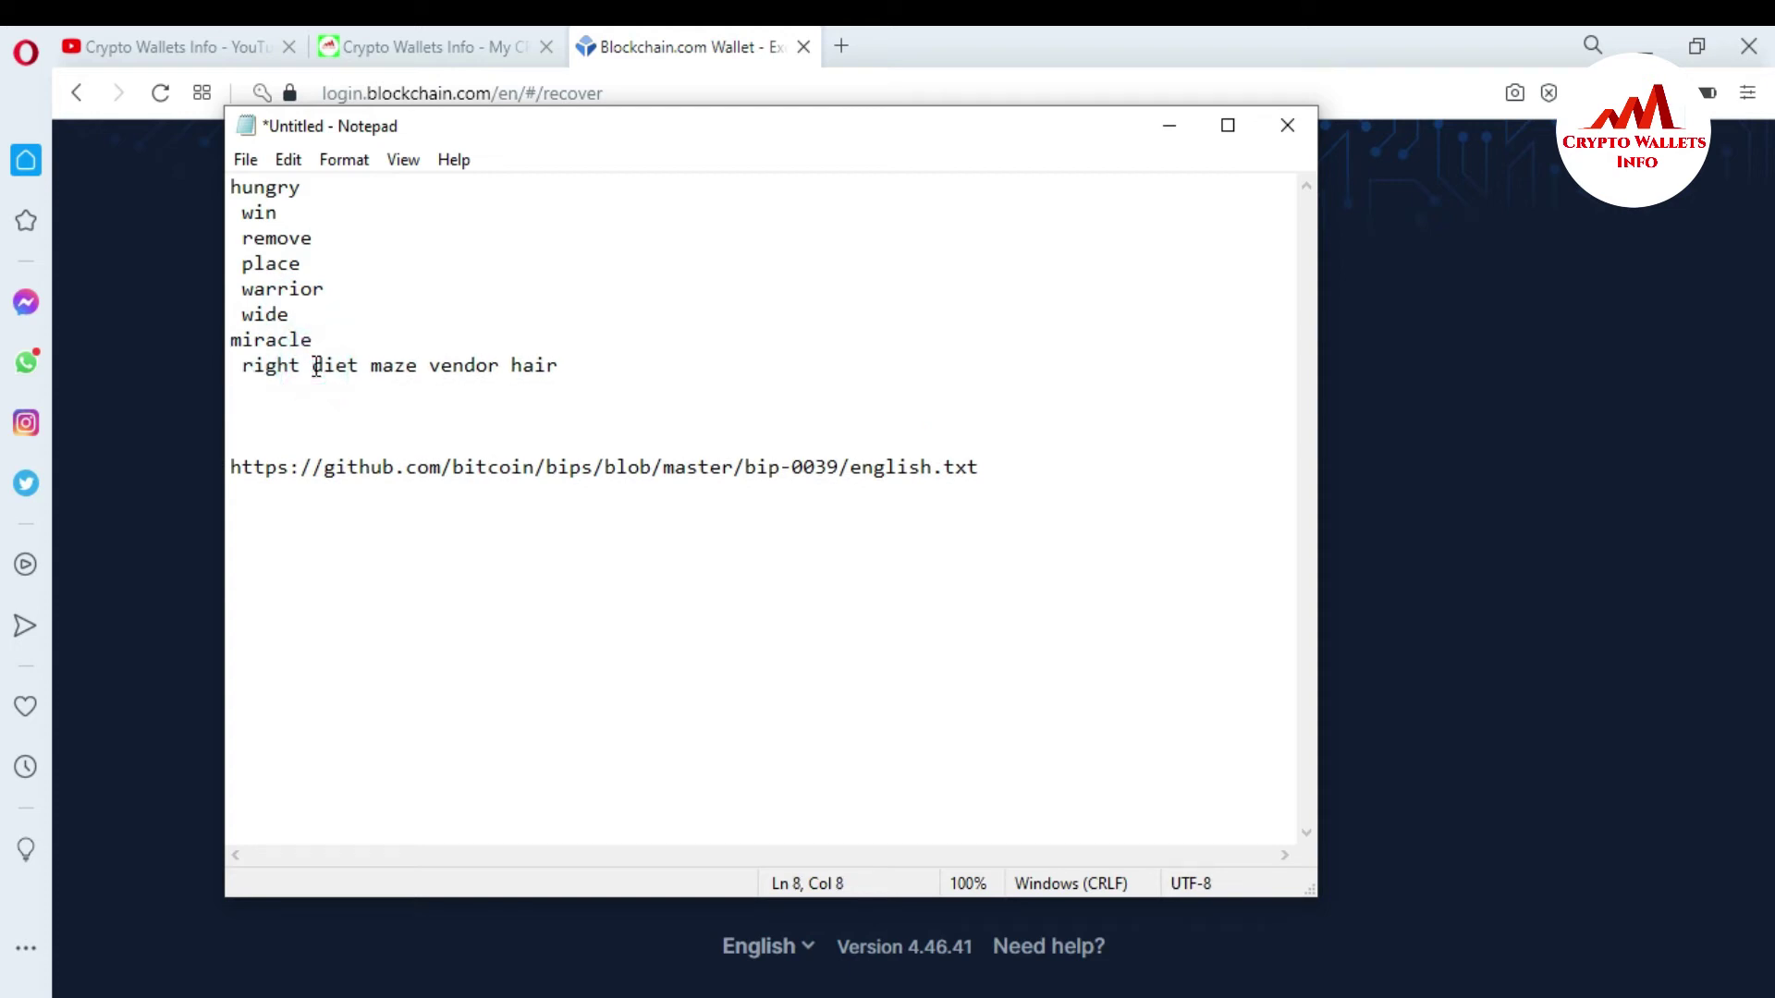
key(Return)
click(289, 398)
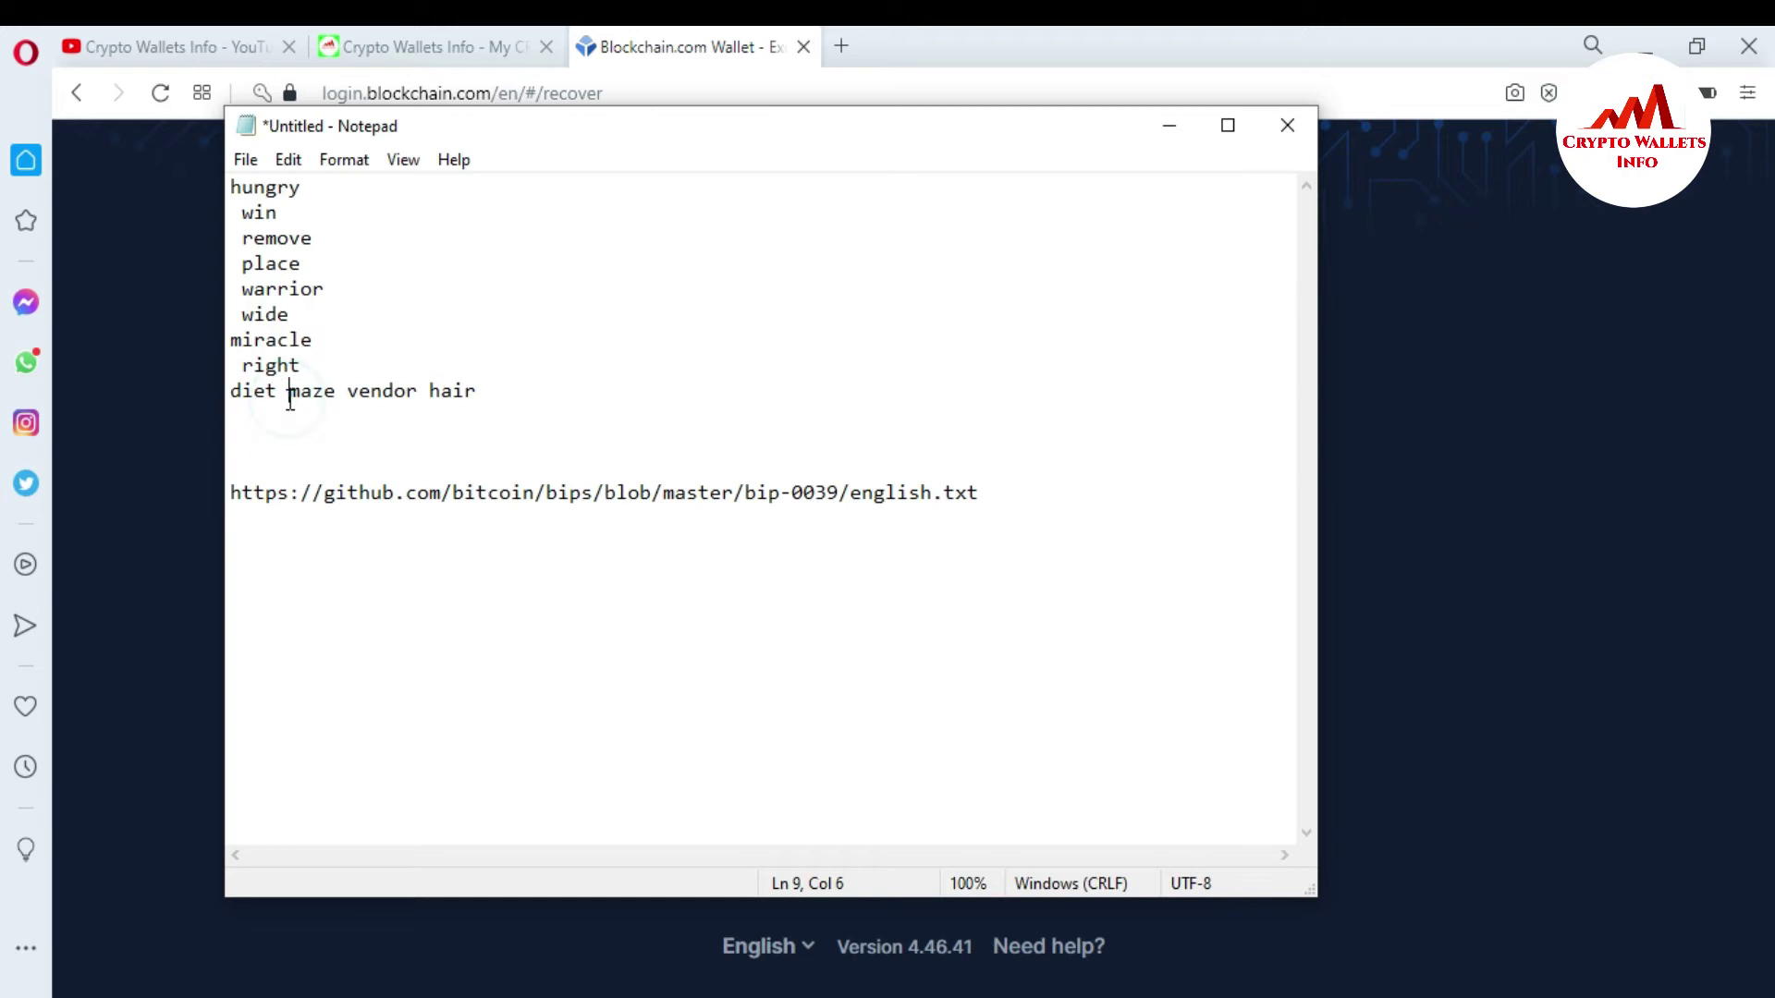
key(Return)
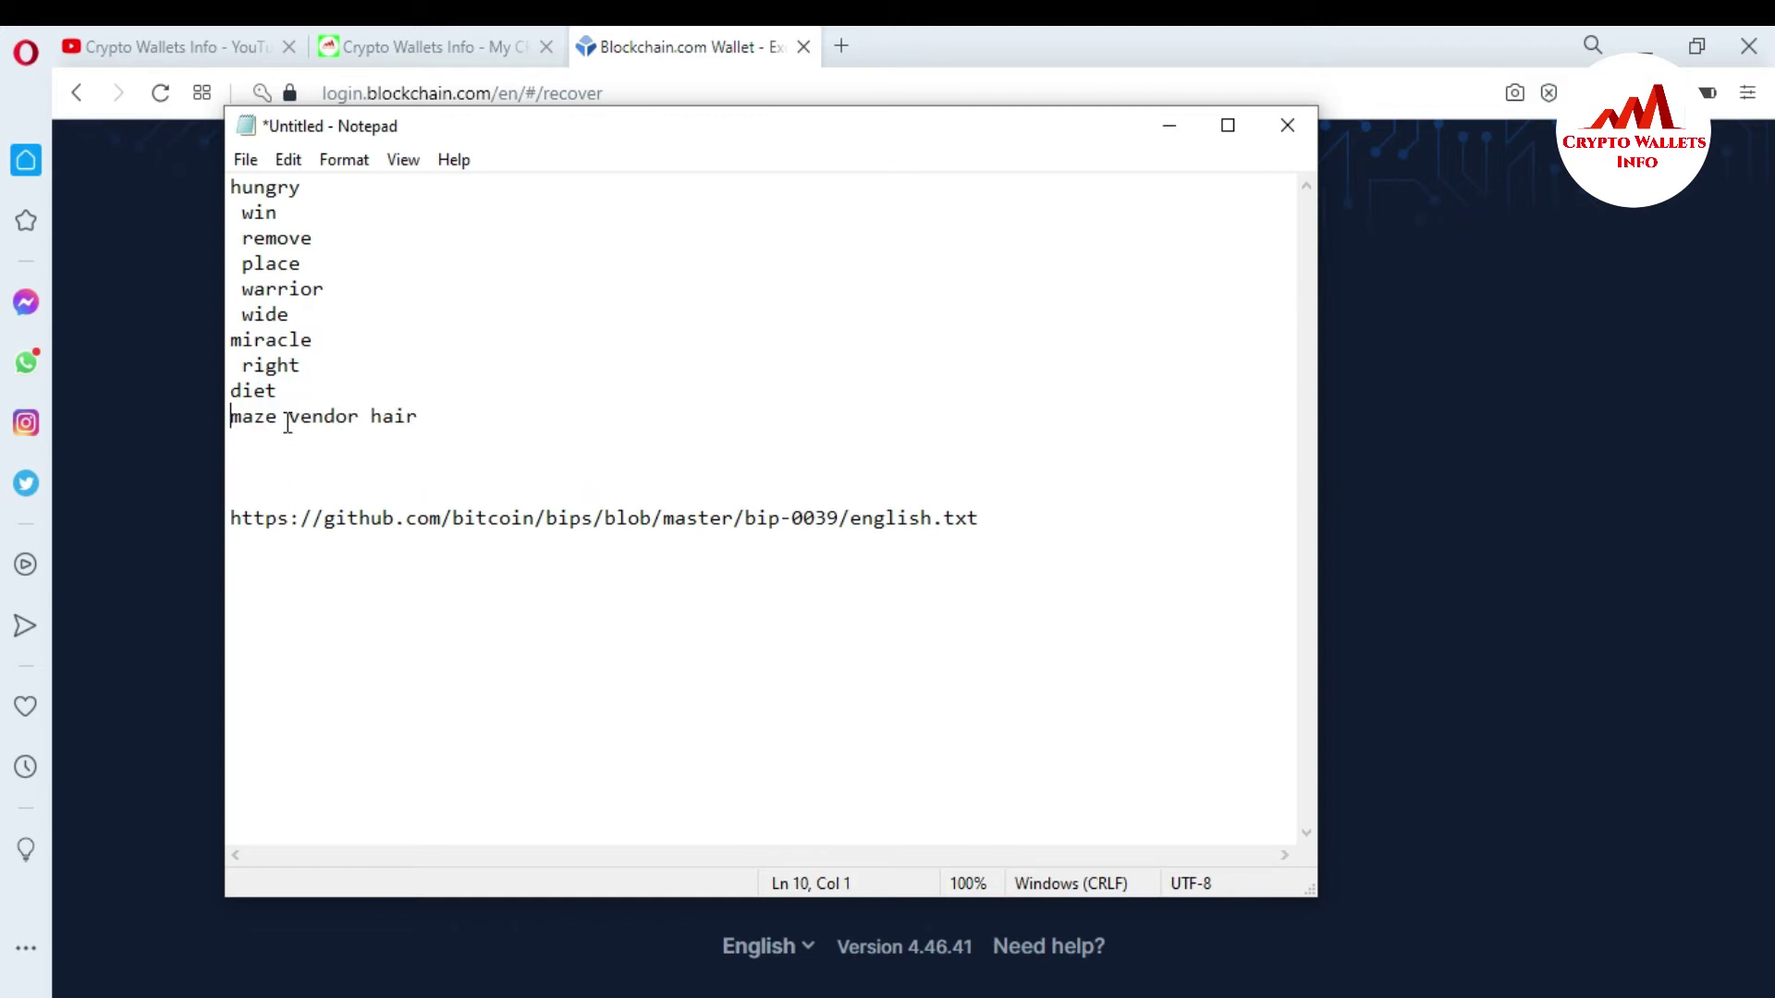
click(286, 417)
key(Return)
click(310, 442)
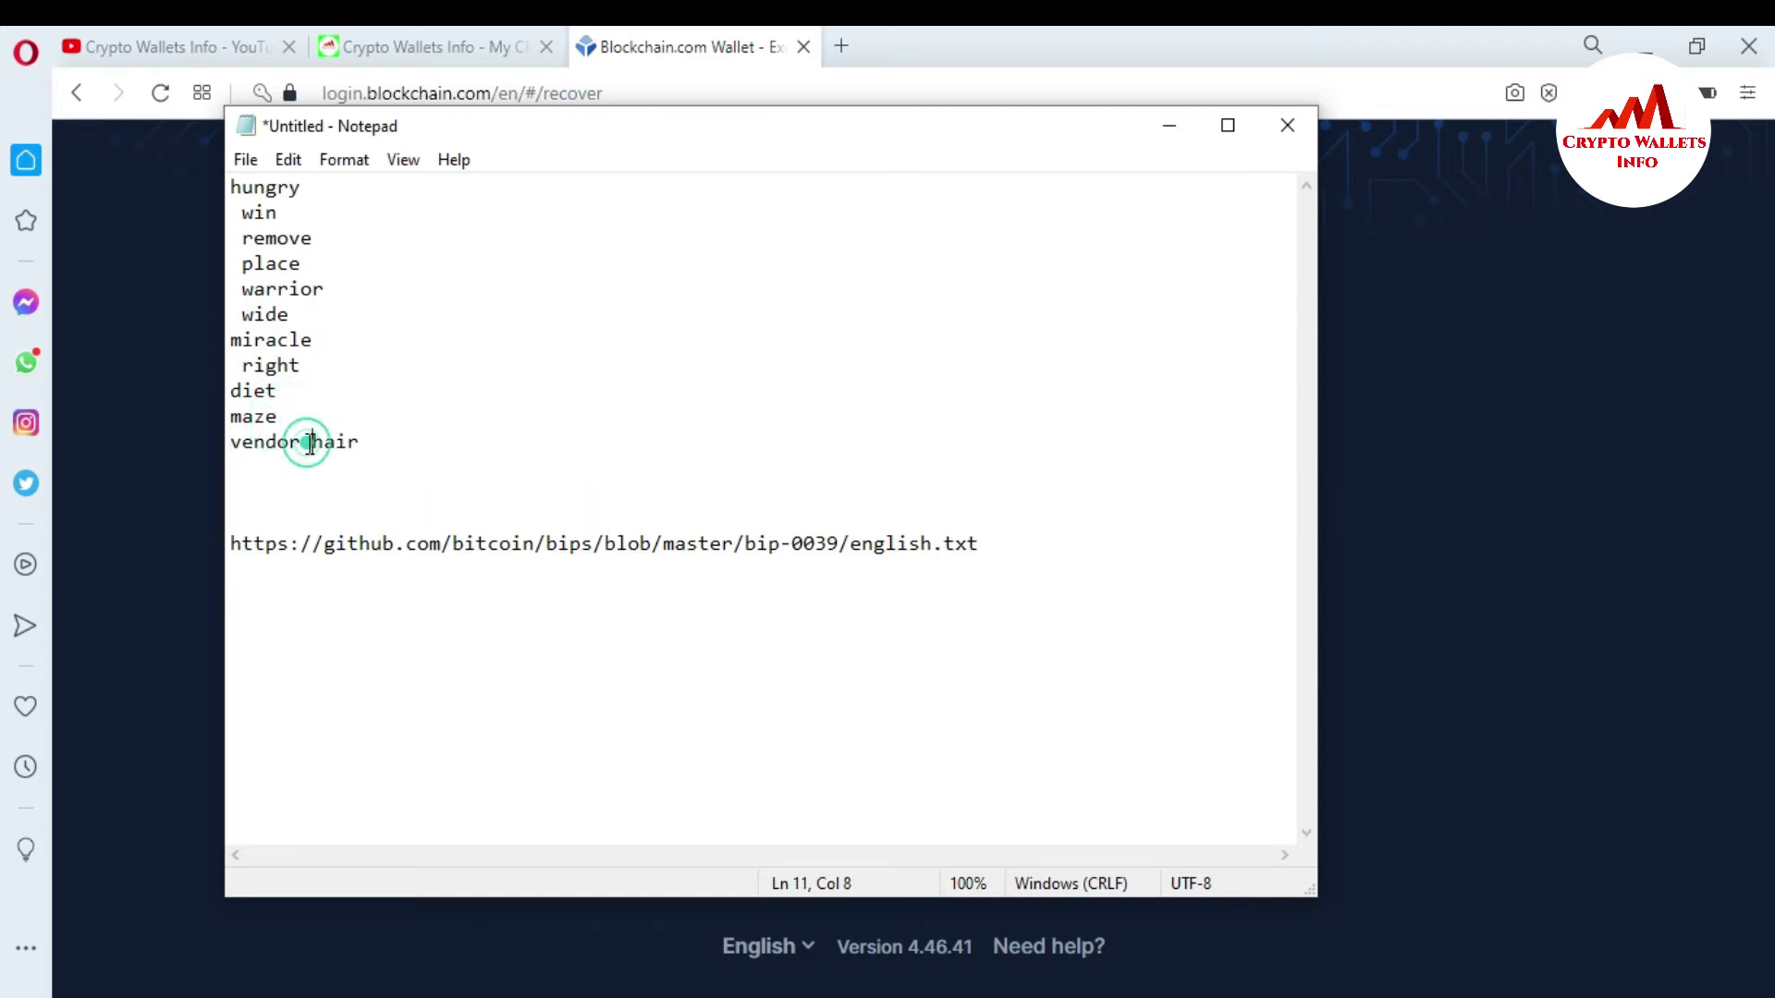
key(Return)
- Select the whole twelve-line list of recovery words and copy it
click(292, 464)
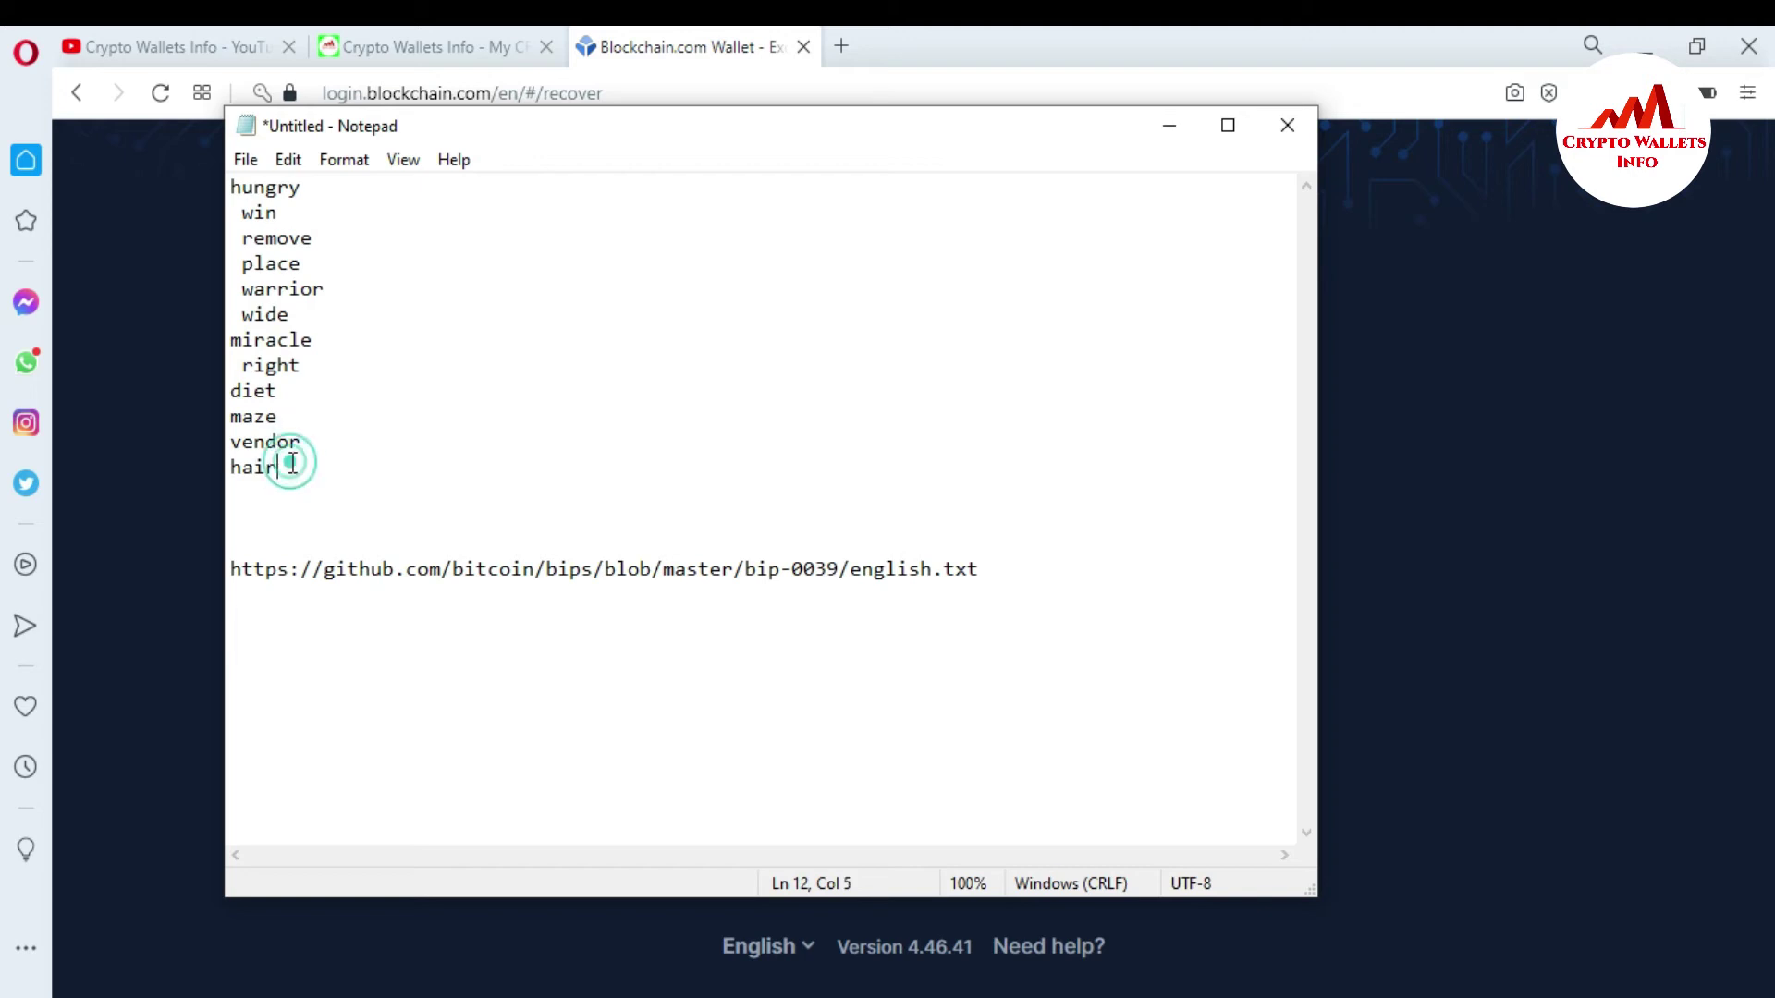
click(289, 462)
drag(277, 464, 242, 466)
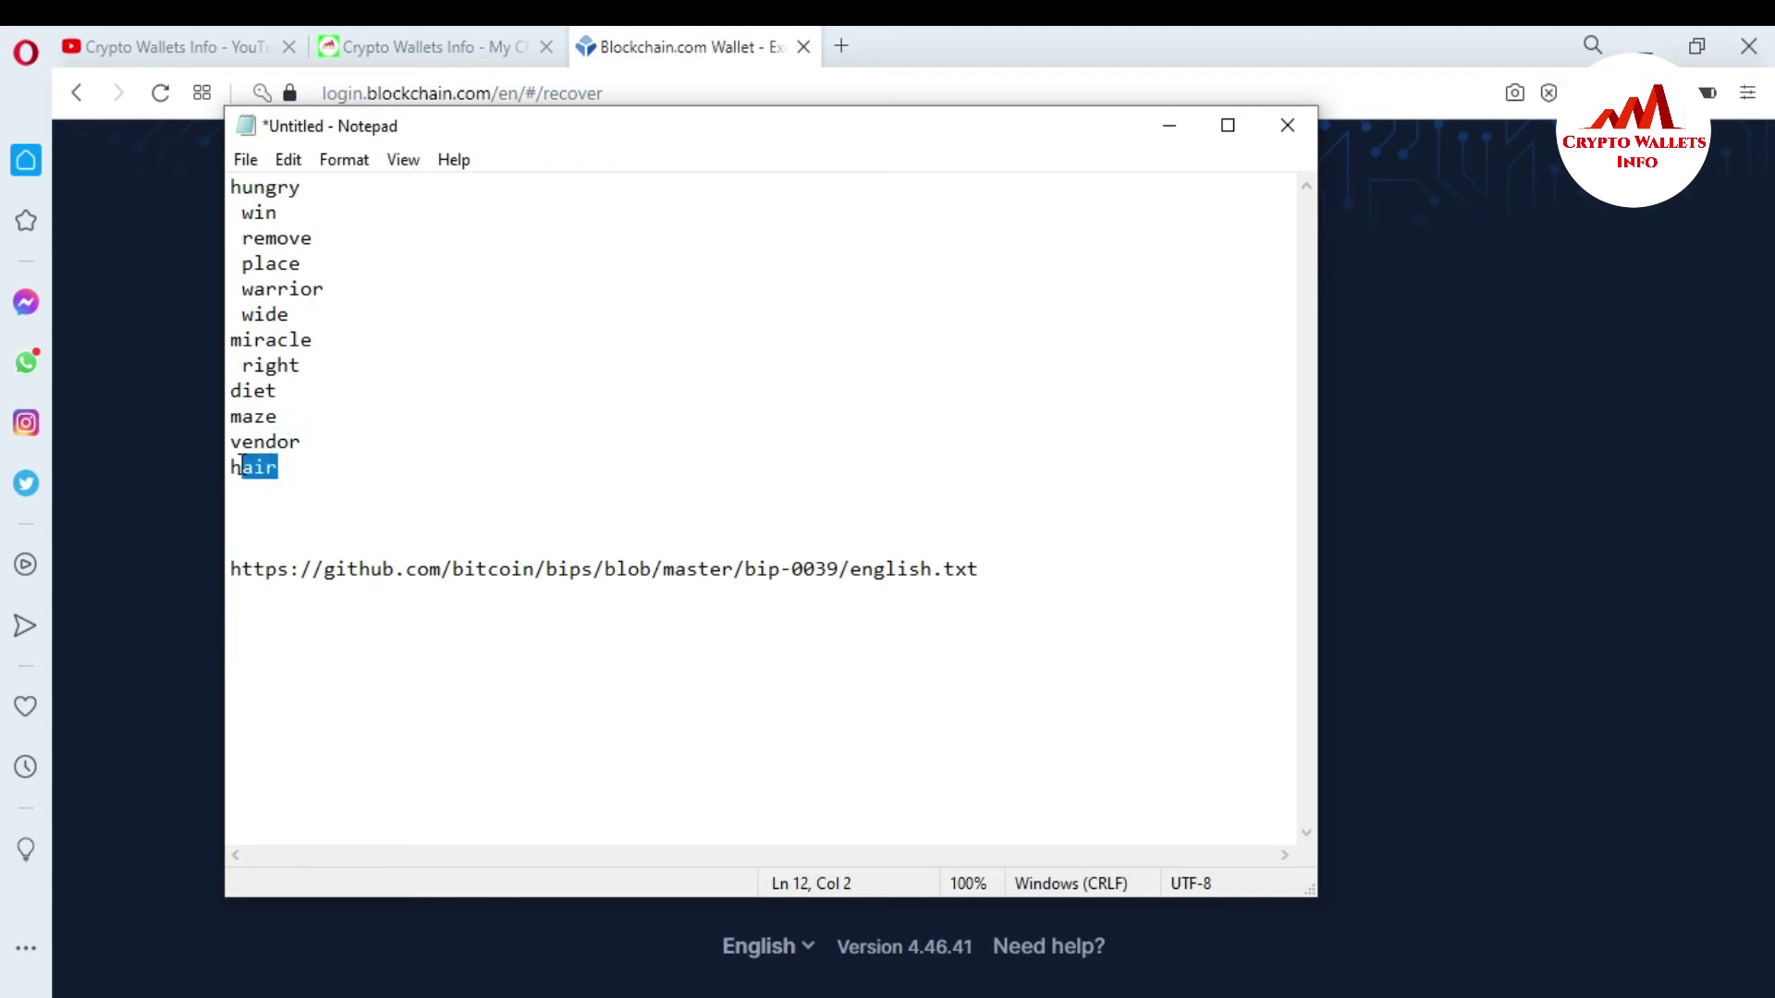
drag(242, 466, 232, 185)
key(ctrl+c)
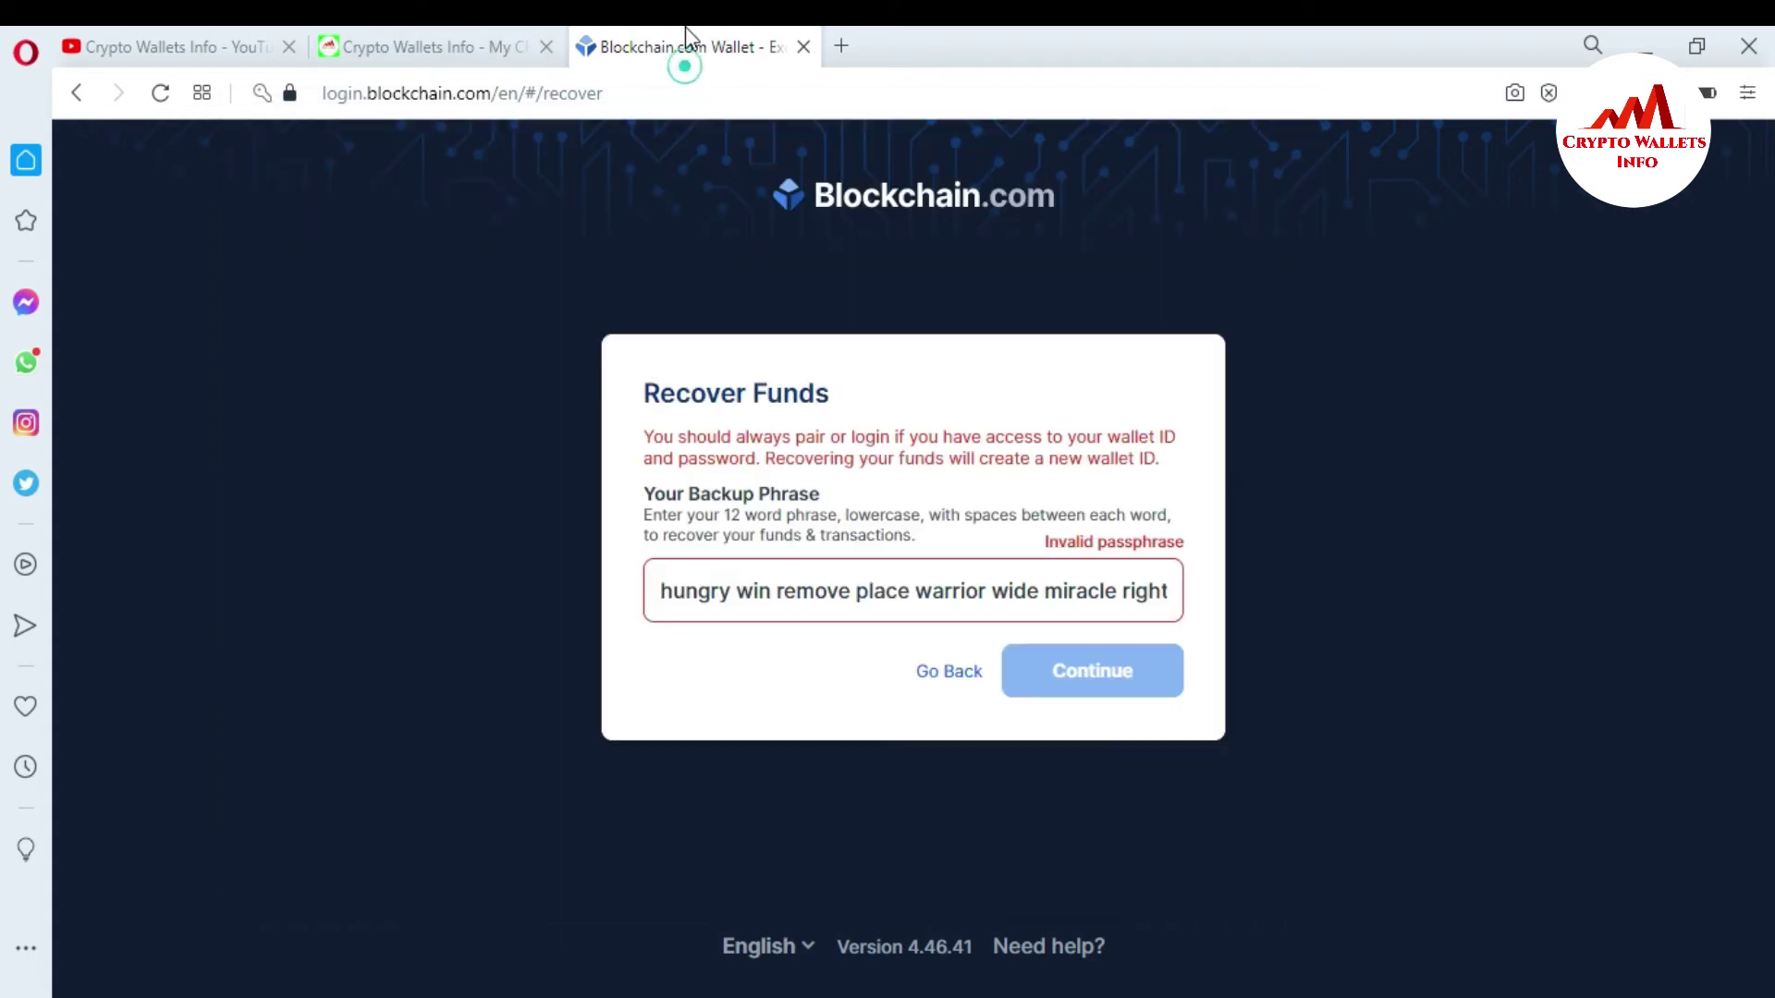
- Replace the backup phrase in the Blockchain.com Recover Funds form with the copied line-by-line word list
click(688, 46)
key(ctrl+a)
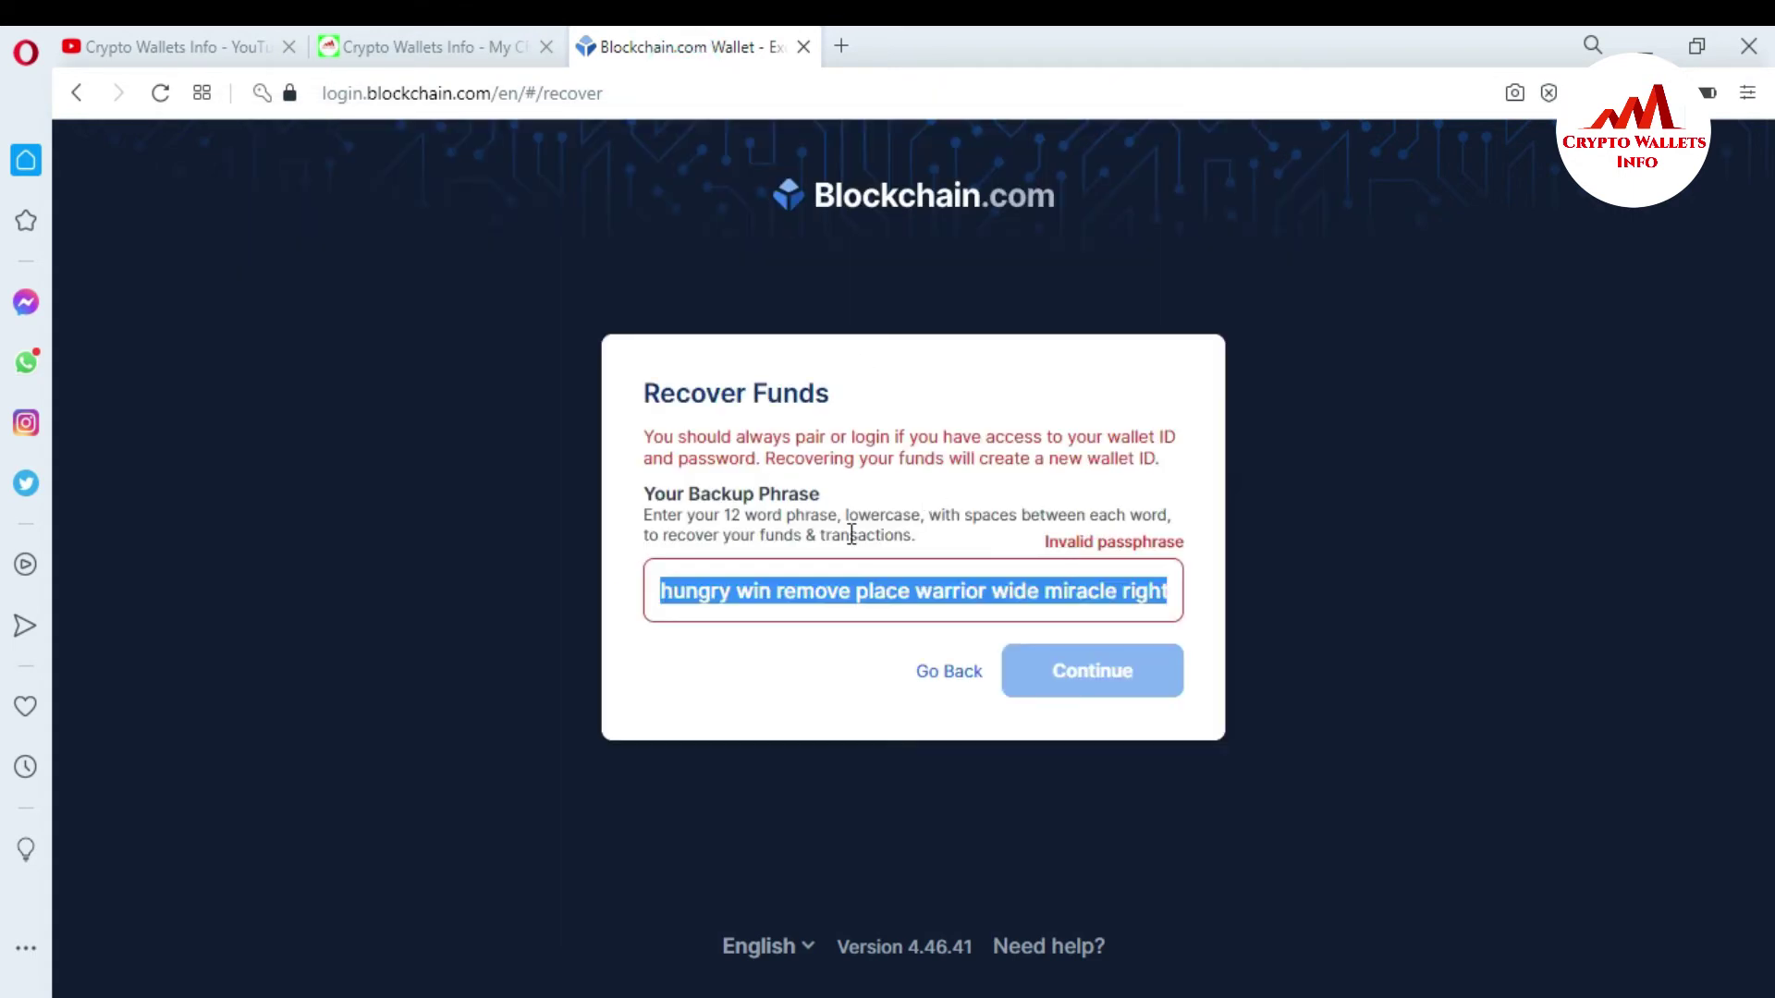
key(BackSpace)
key(ctrl+v)
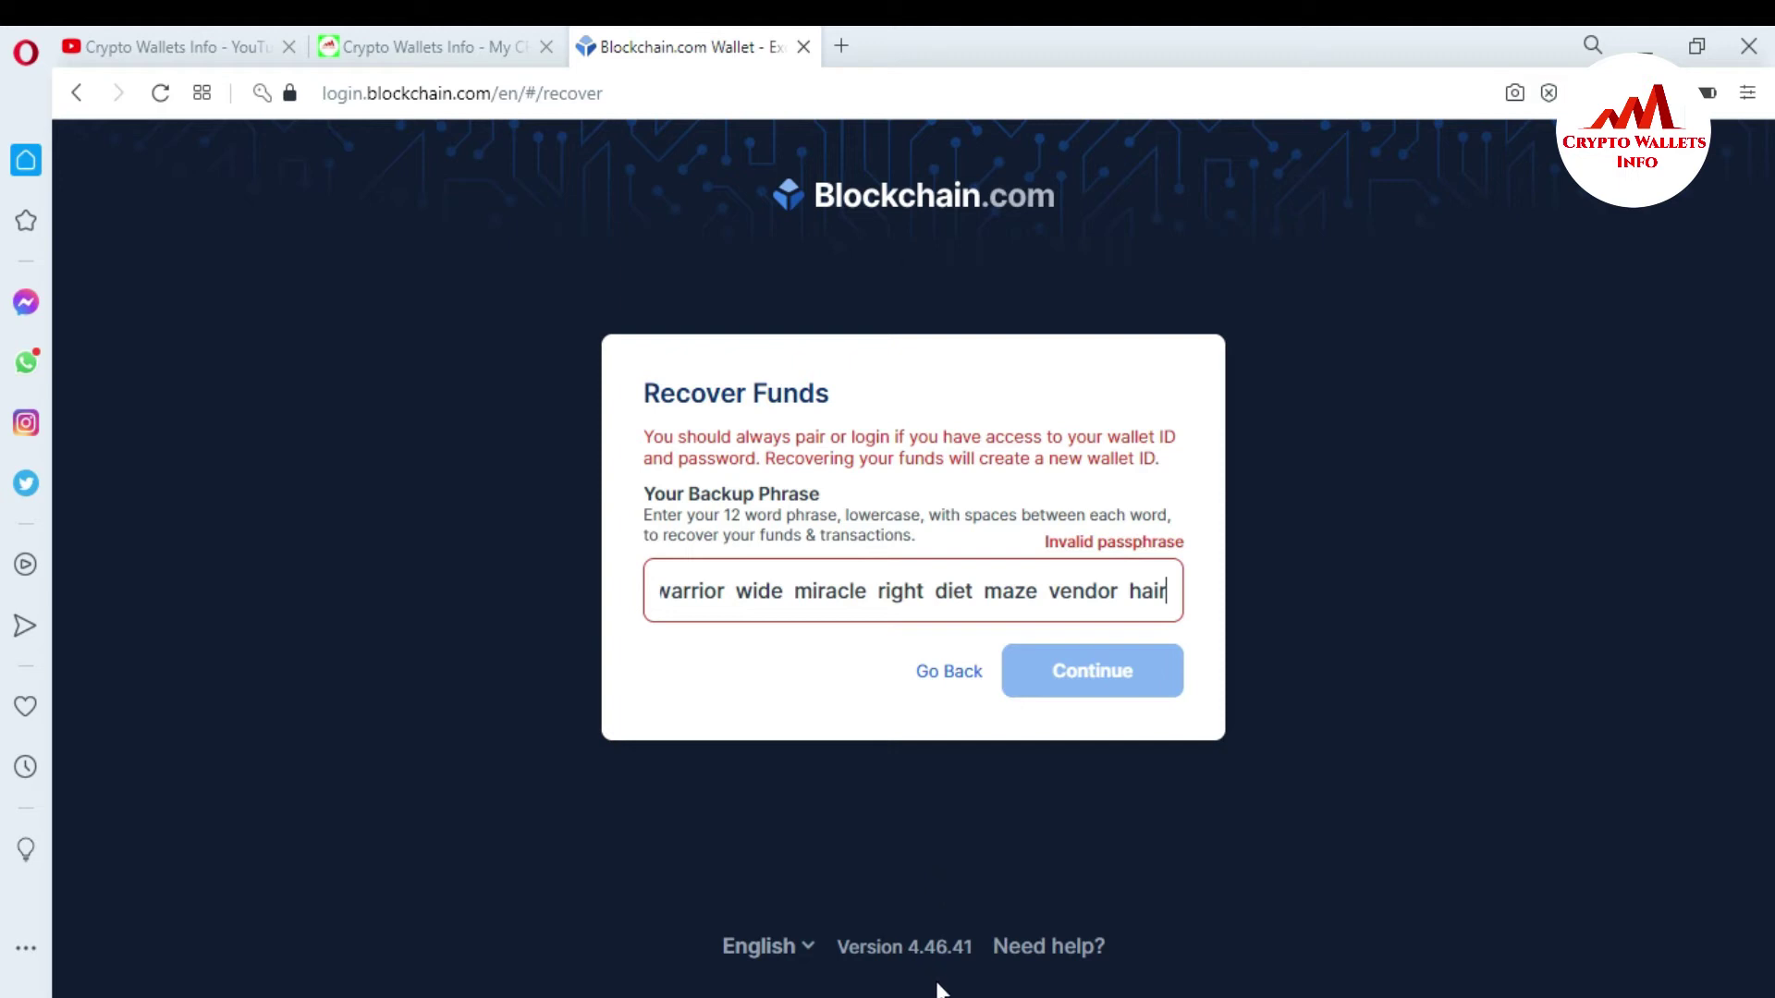
- Return to Notepad and join the first four recovery words on one line, separated by single spaces
key(alt+Tab)
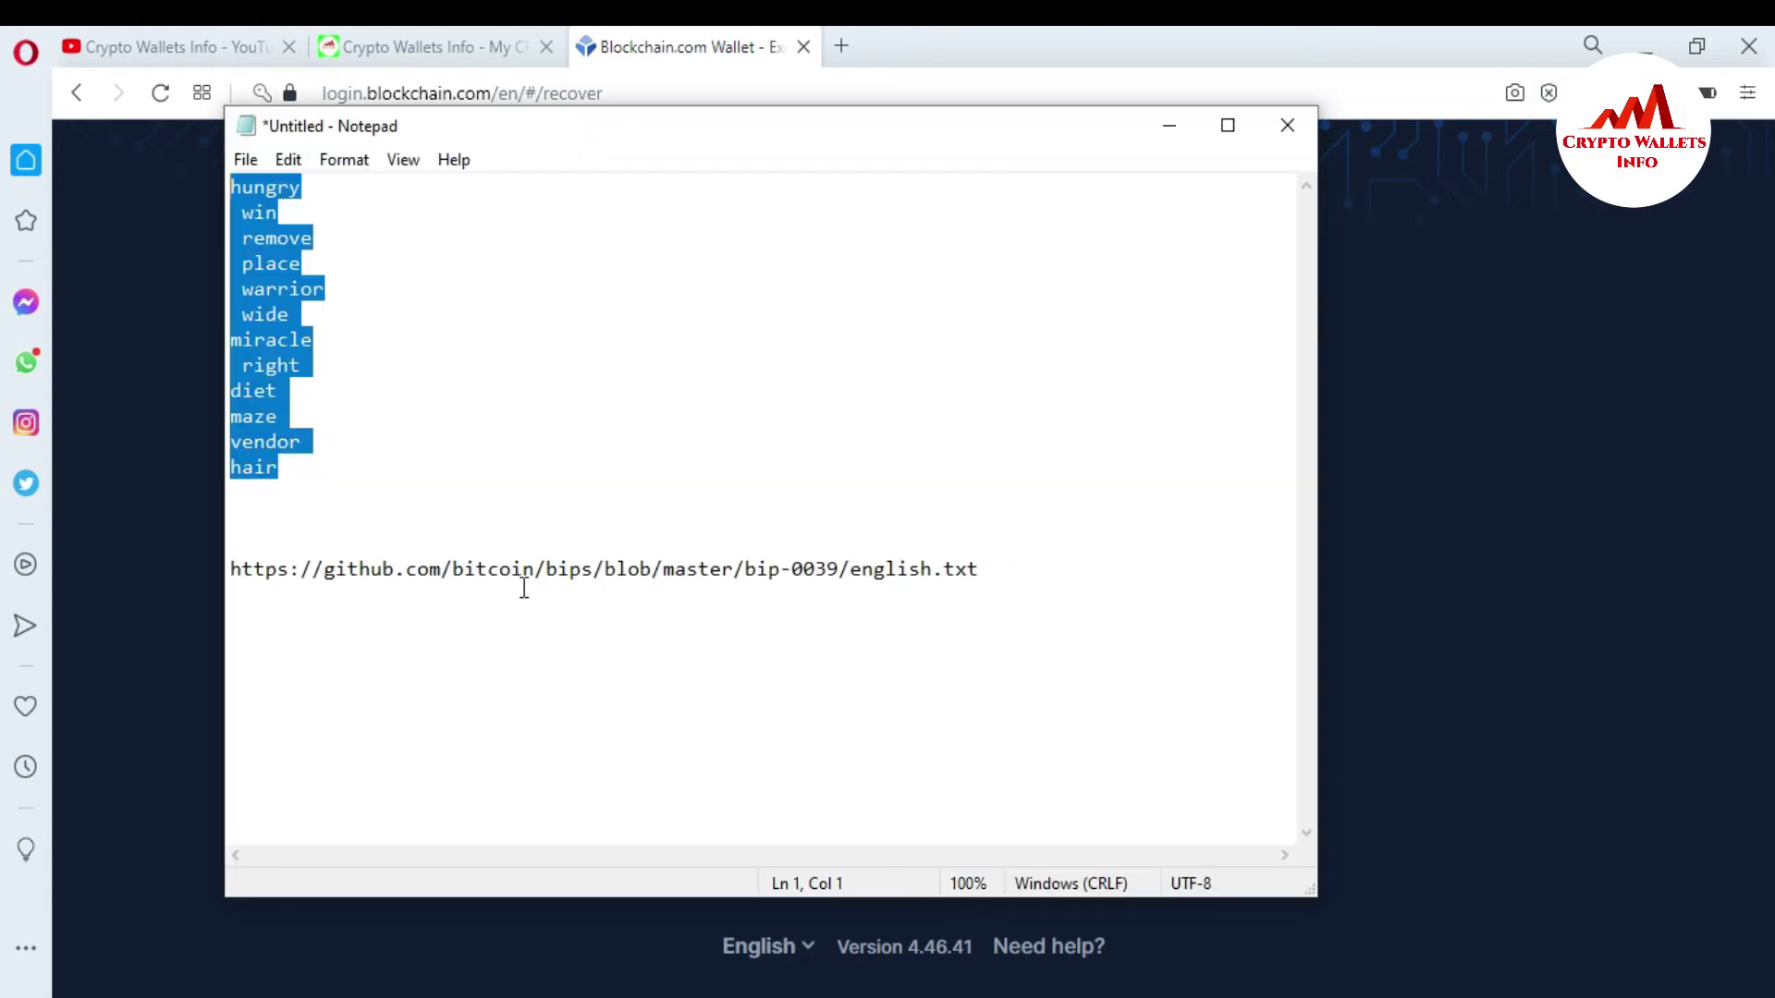
click(1285, 517)
key(Up)
key(Up)
key(Up)
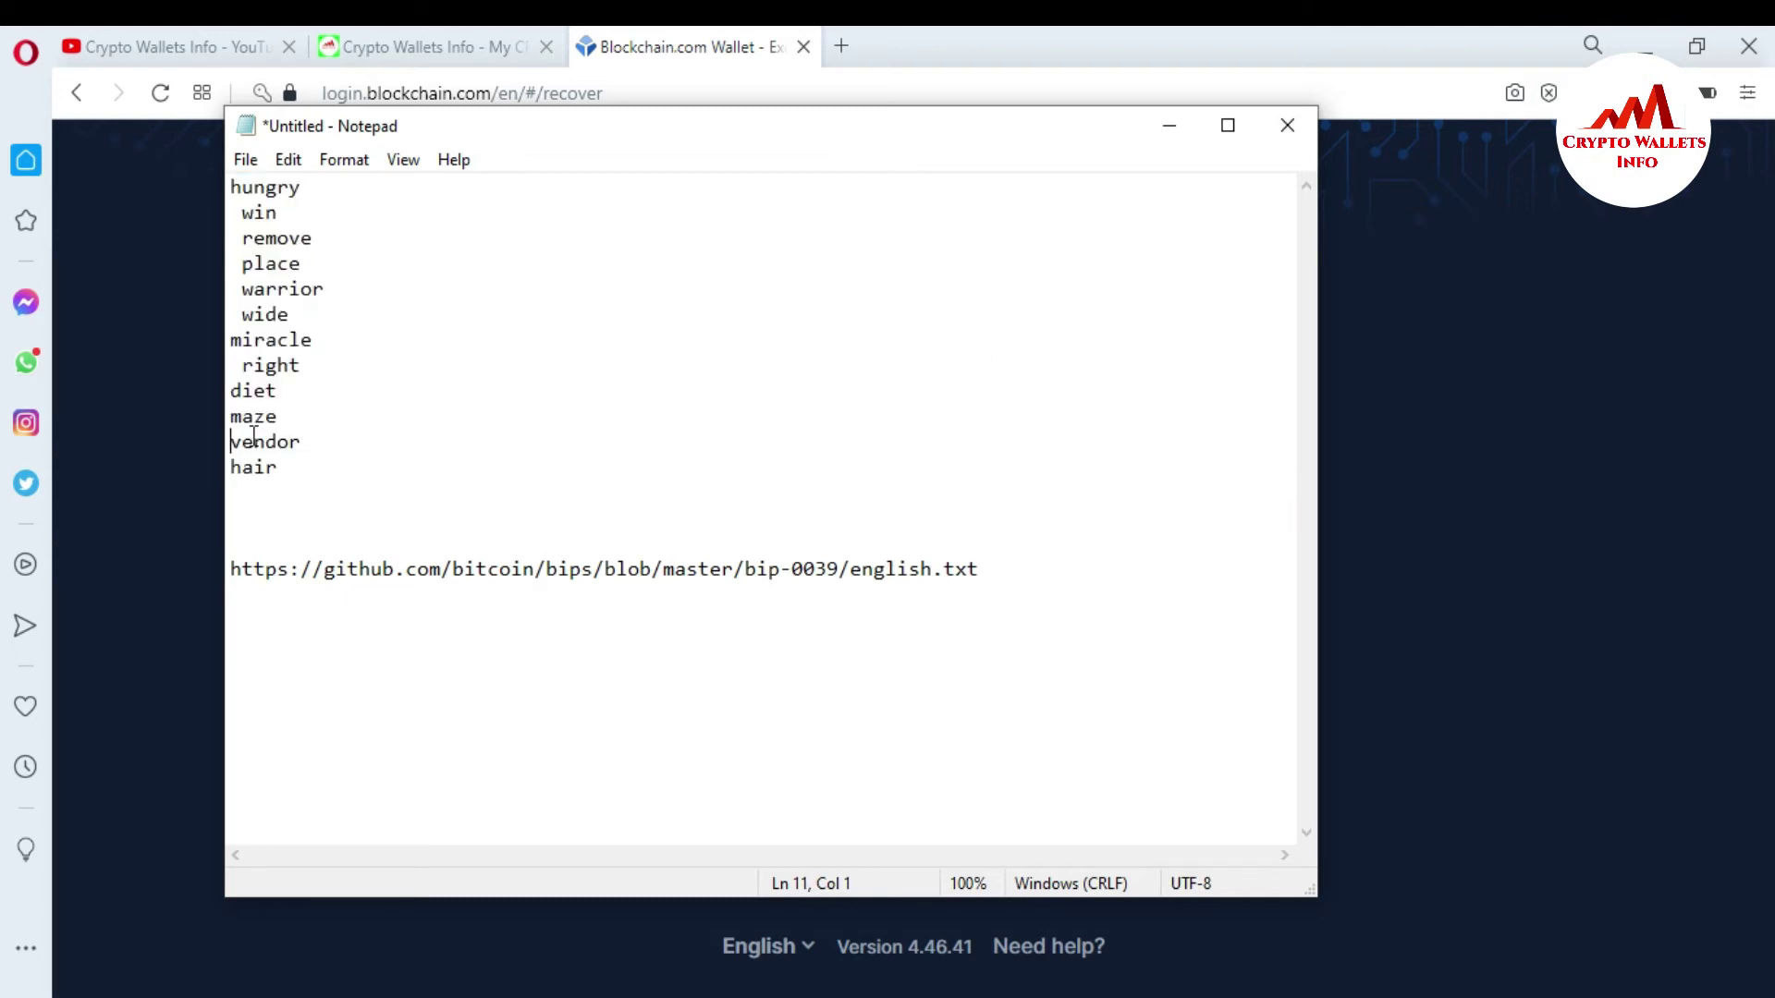
key(End)
key(Delete)
key(Return)
click(242, 216)
key(Left)
key(BackSpace)
key(Right)
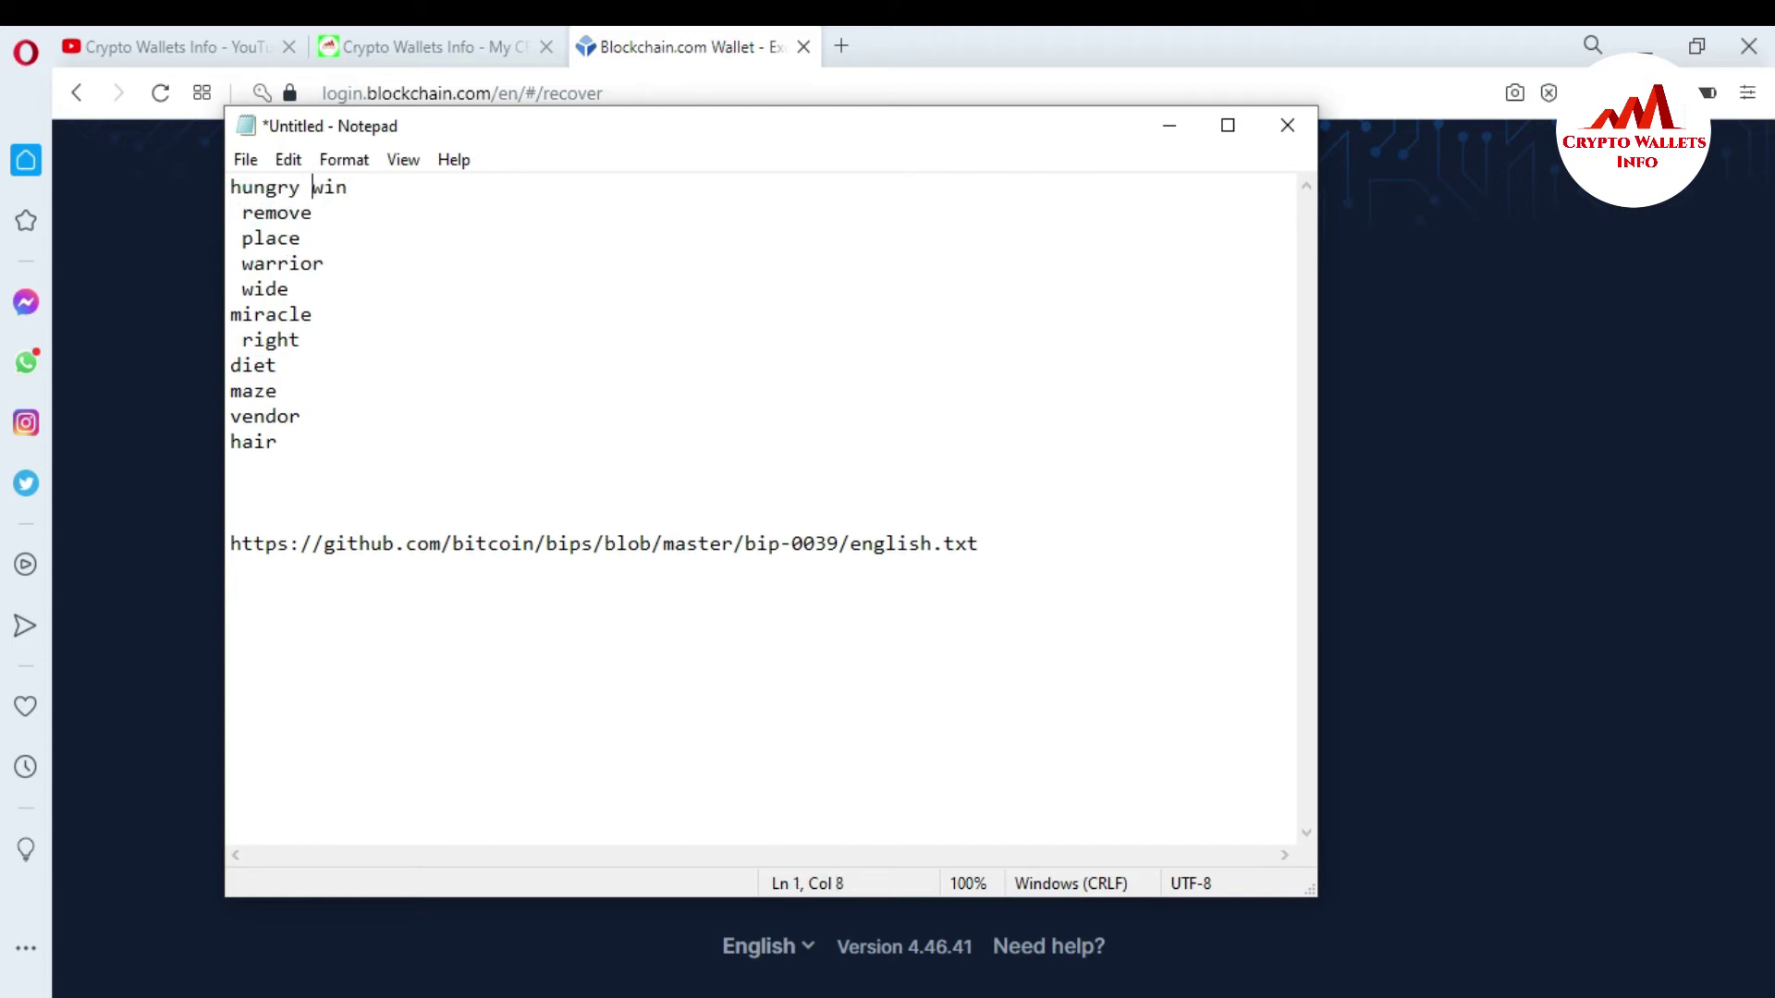
click(244, 215)
click(246, 214)
key(Left)
key(BackSpace)
key(Right)
click(244, 213)
key(BackSpace)
key(BackSpace)
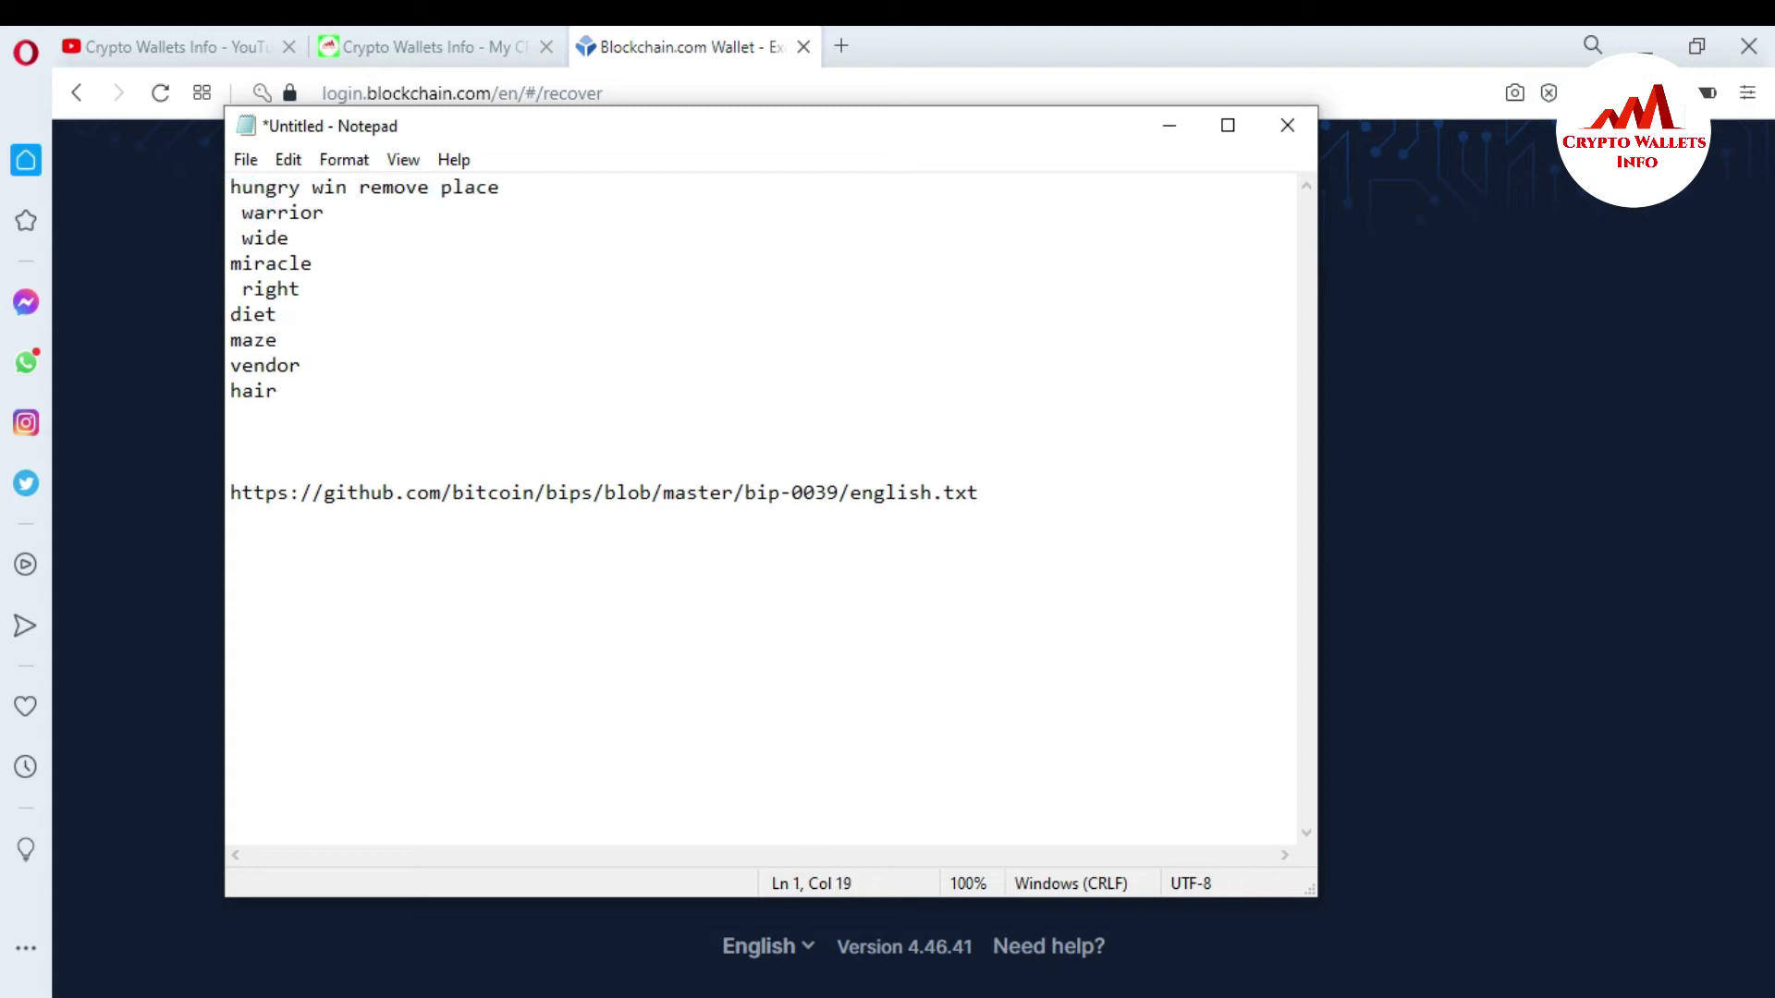
- Append the fifth to eighth recovery words to the first line, separated by single spaces
click(244, 216)
key(BackSpace)
key(BackSpace)
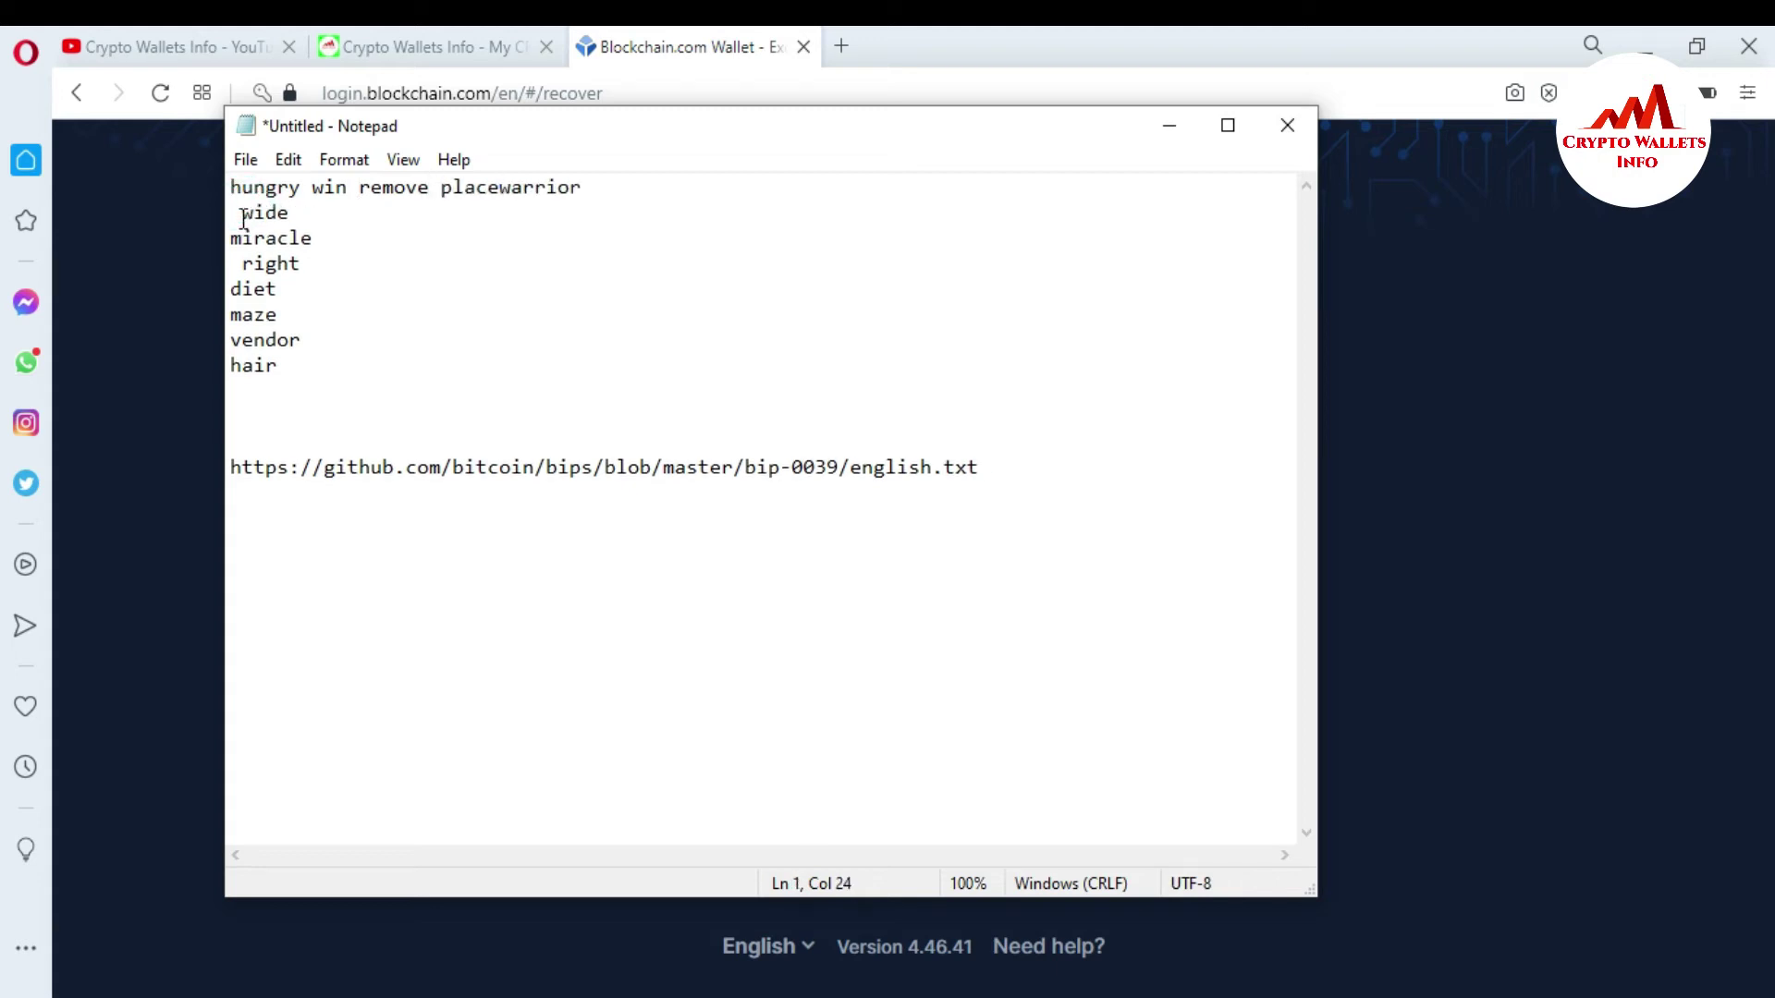
click(242, 214)
key(BackSpace)
key(BackSpace)
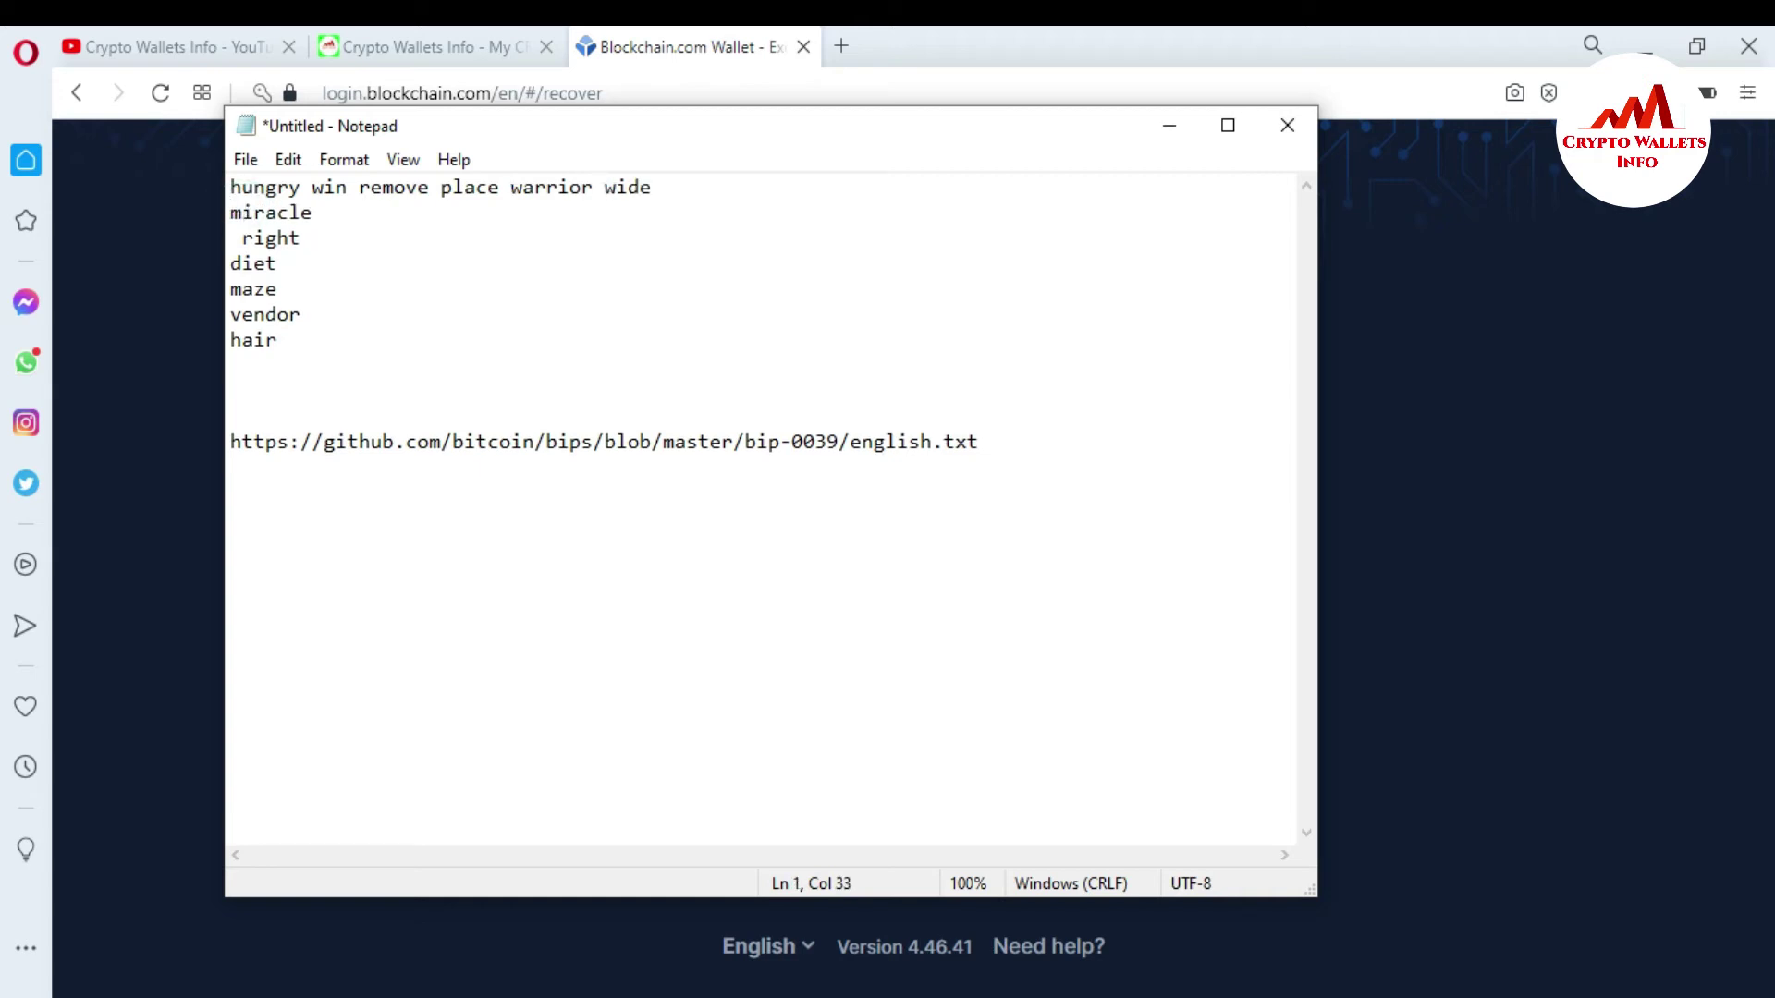
click(231, 220)
key(BackSpace)
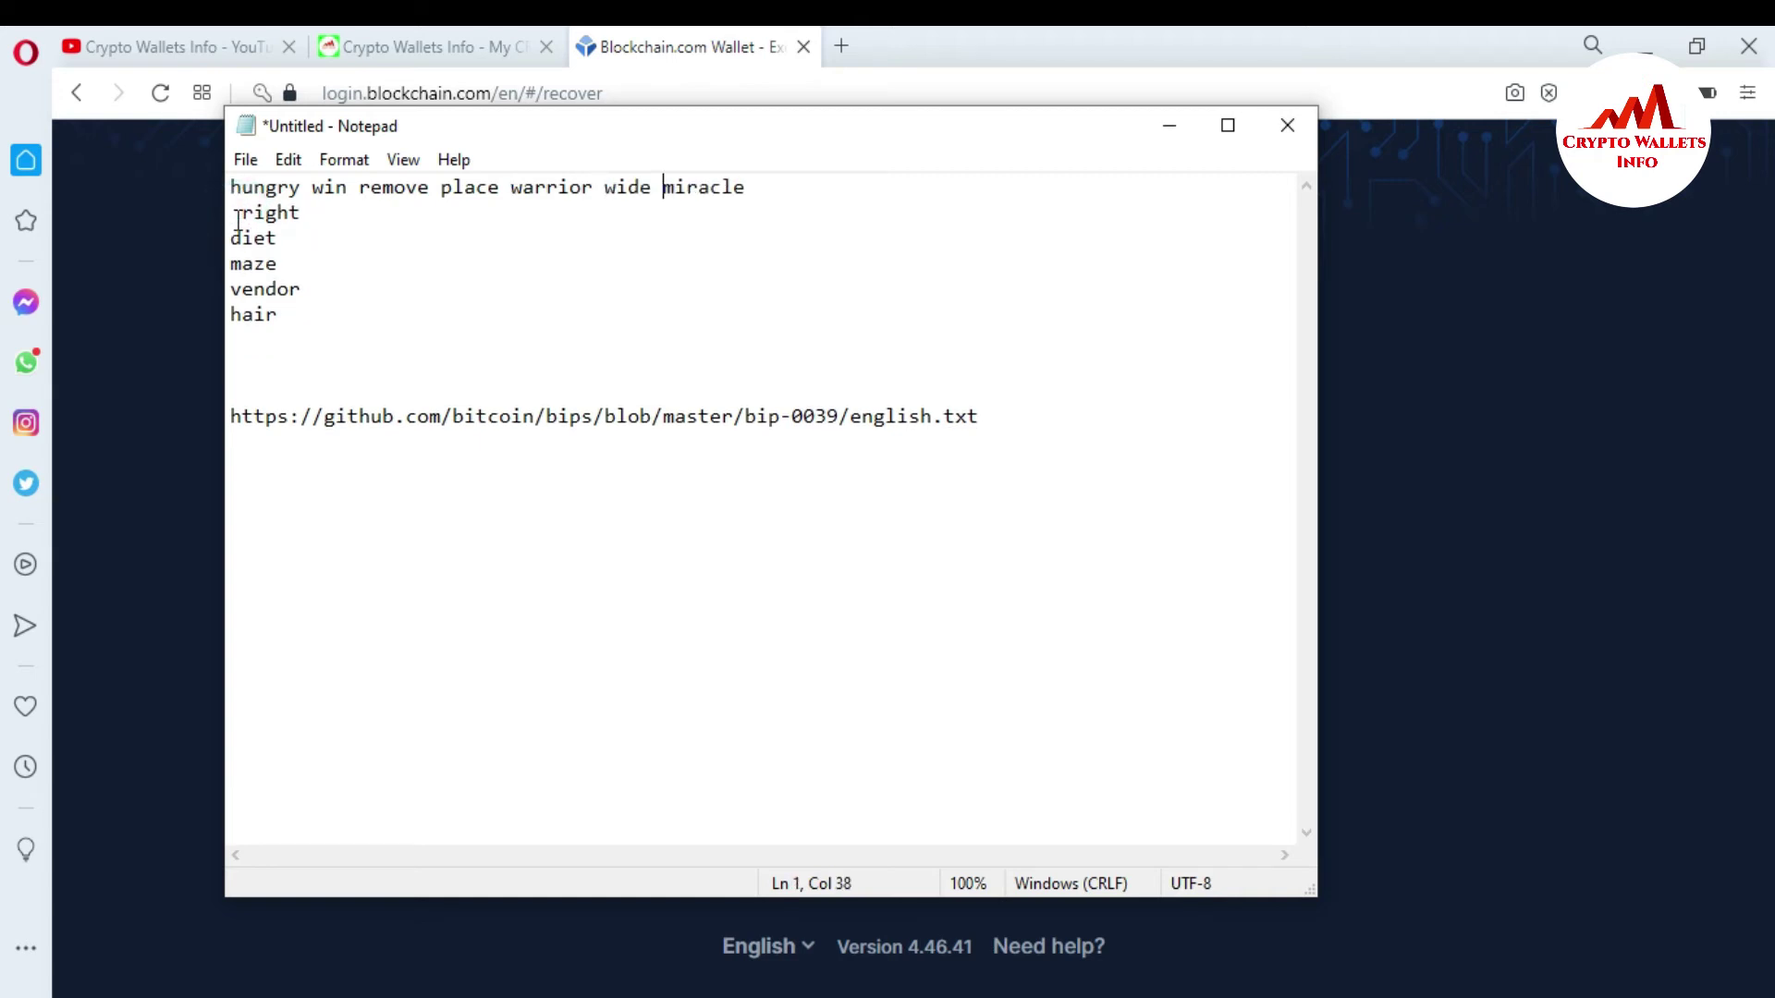
key(Return)
click(246, 216)
key(BackSpace)
key(BackSpace)
- Bring the last four recovery words up to complete the single-line twelve-word phrase
click(231, 215)
key(BackSpace)
click(231, 220)
key(BackSpace)
click(231, 219)
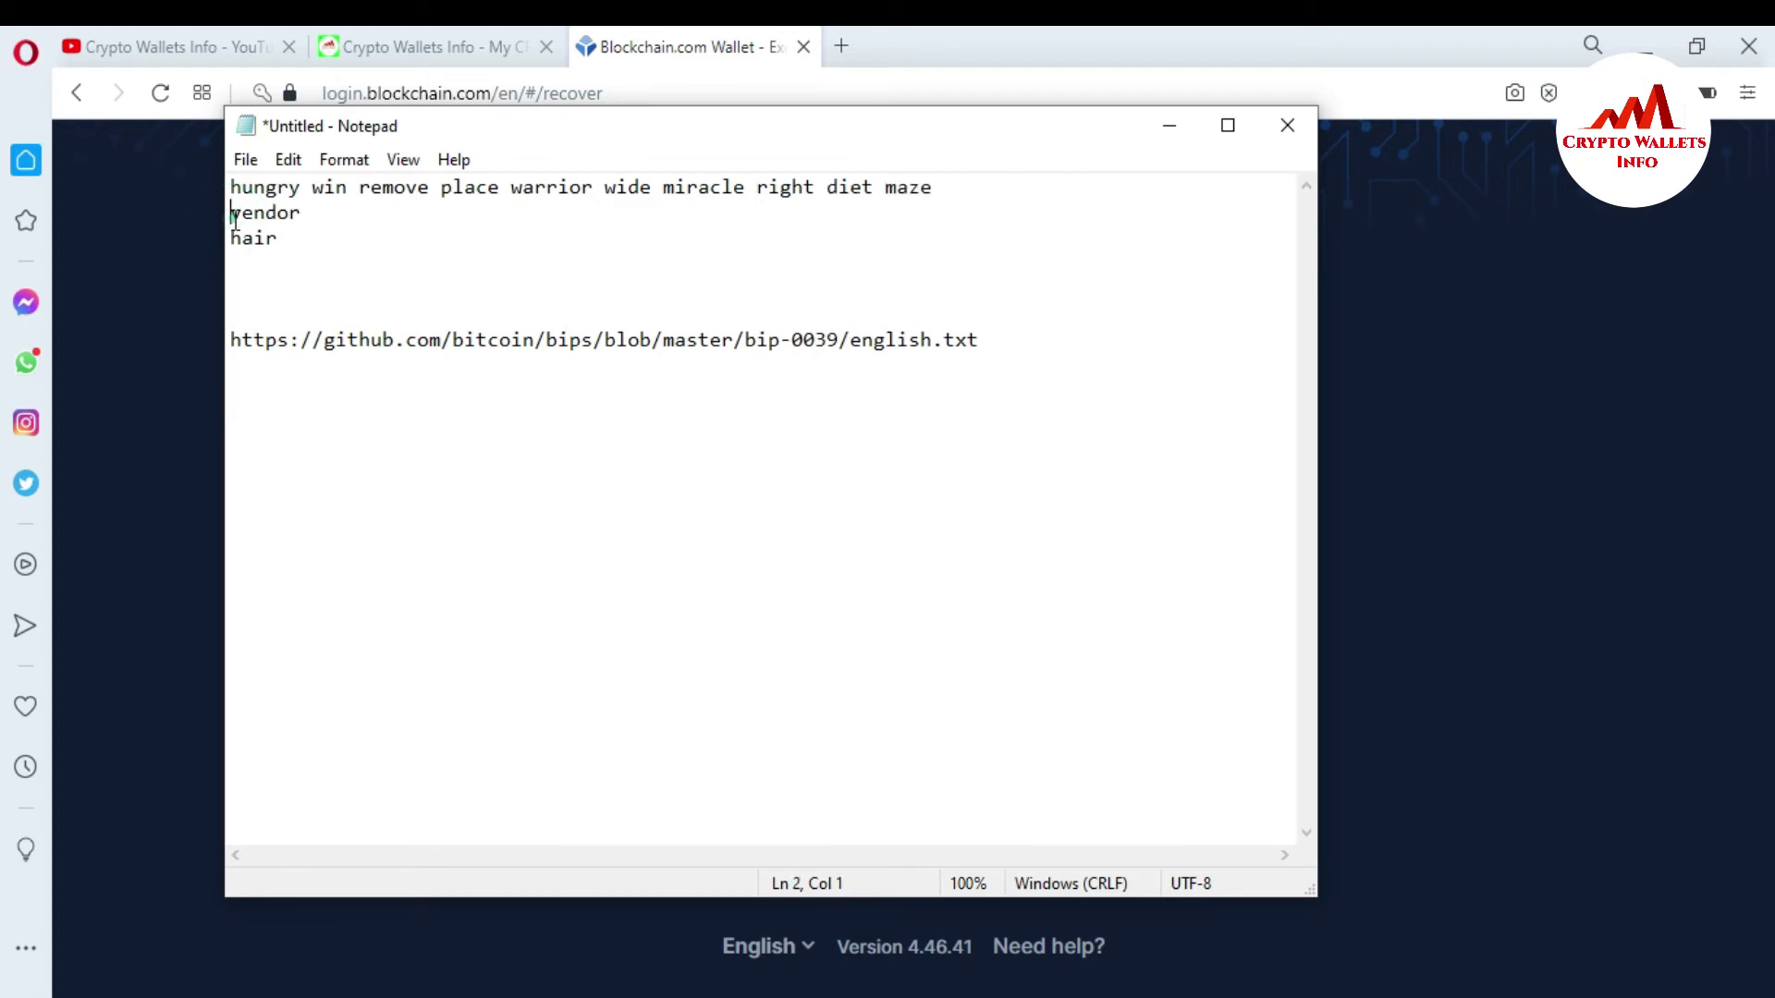
key(BackSpace)
click(235, 220)
key(BackSpace)
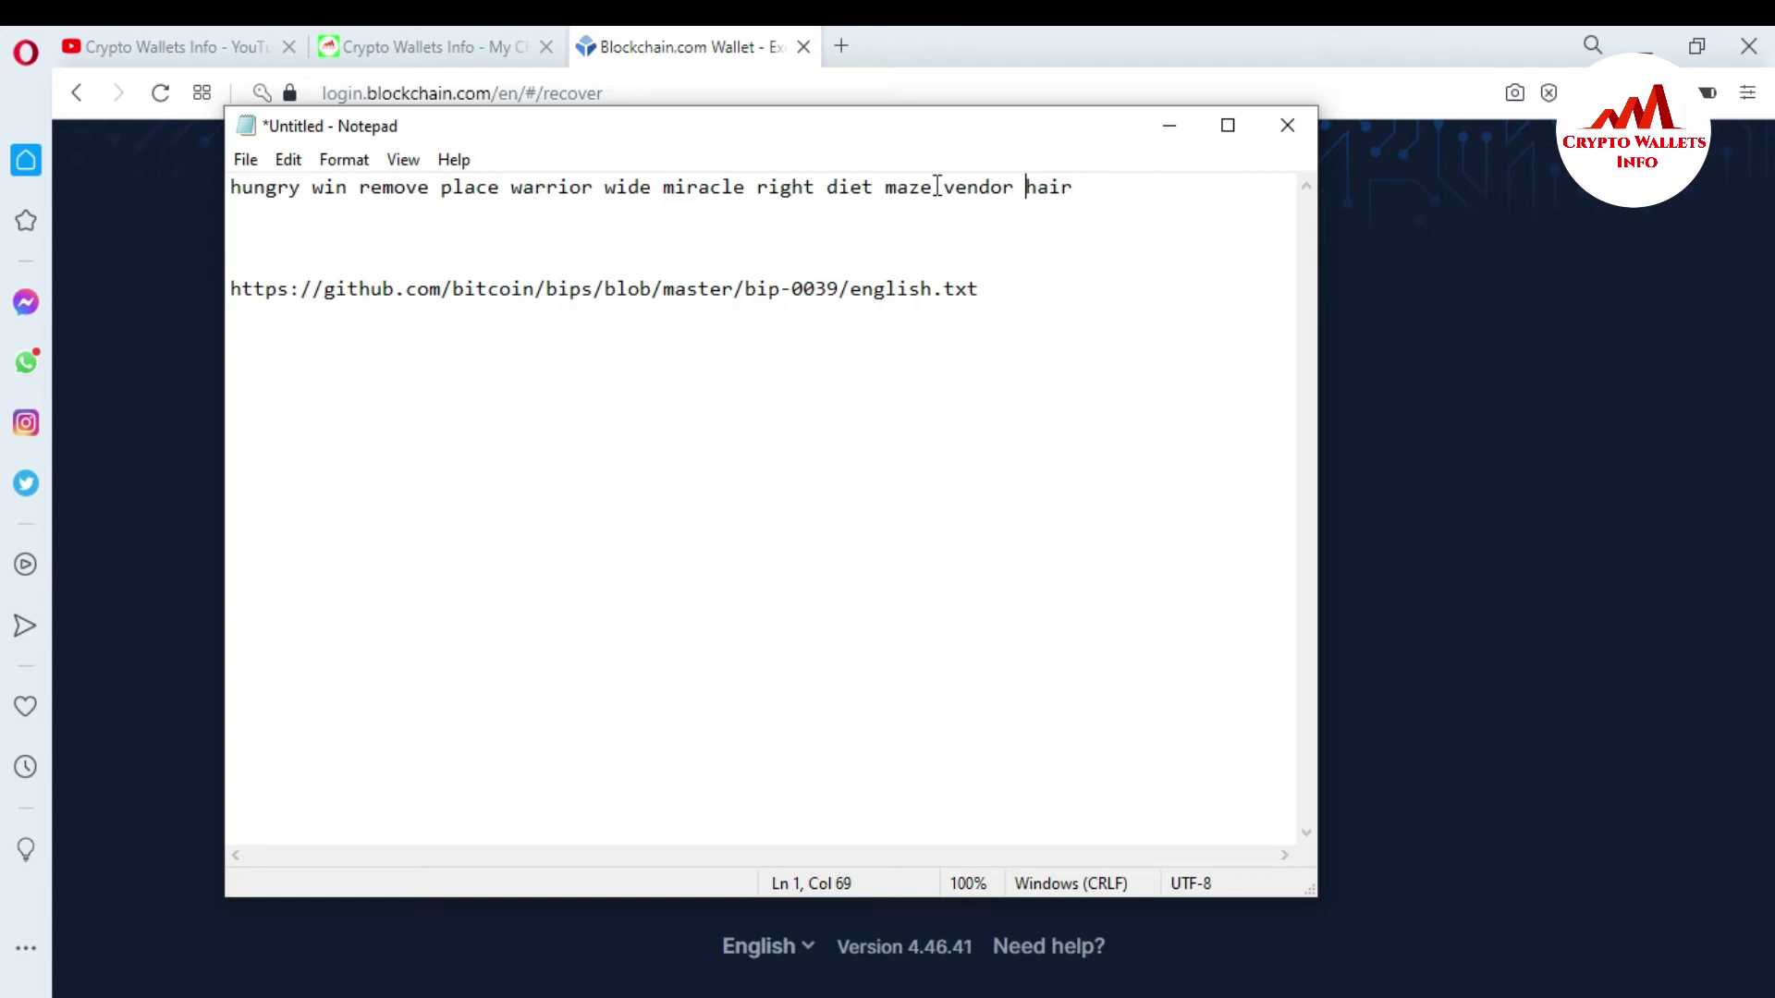
- Delete the first letter of the seventh recovery word and copy the misspelled phrase
click(680, 187)
key(BackSpace)
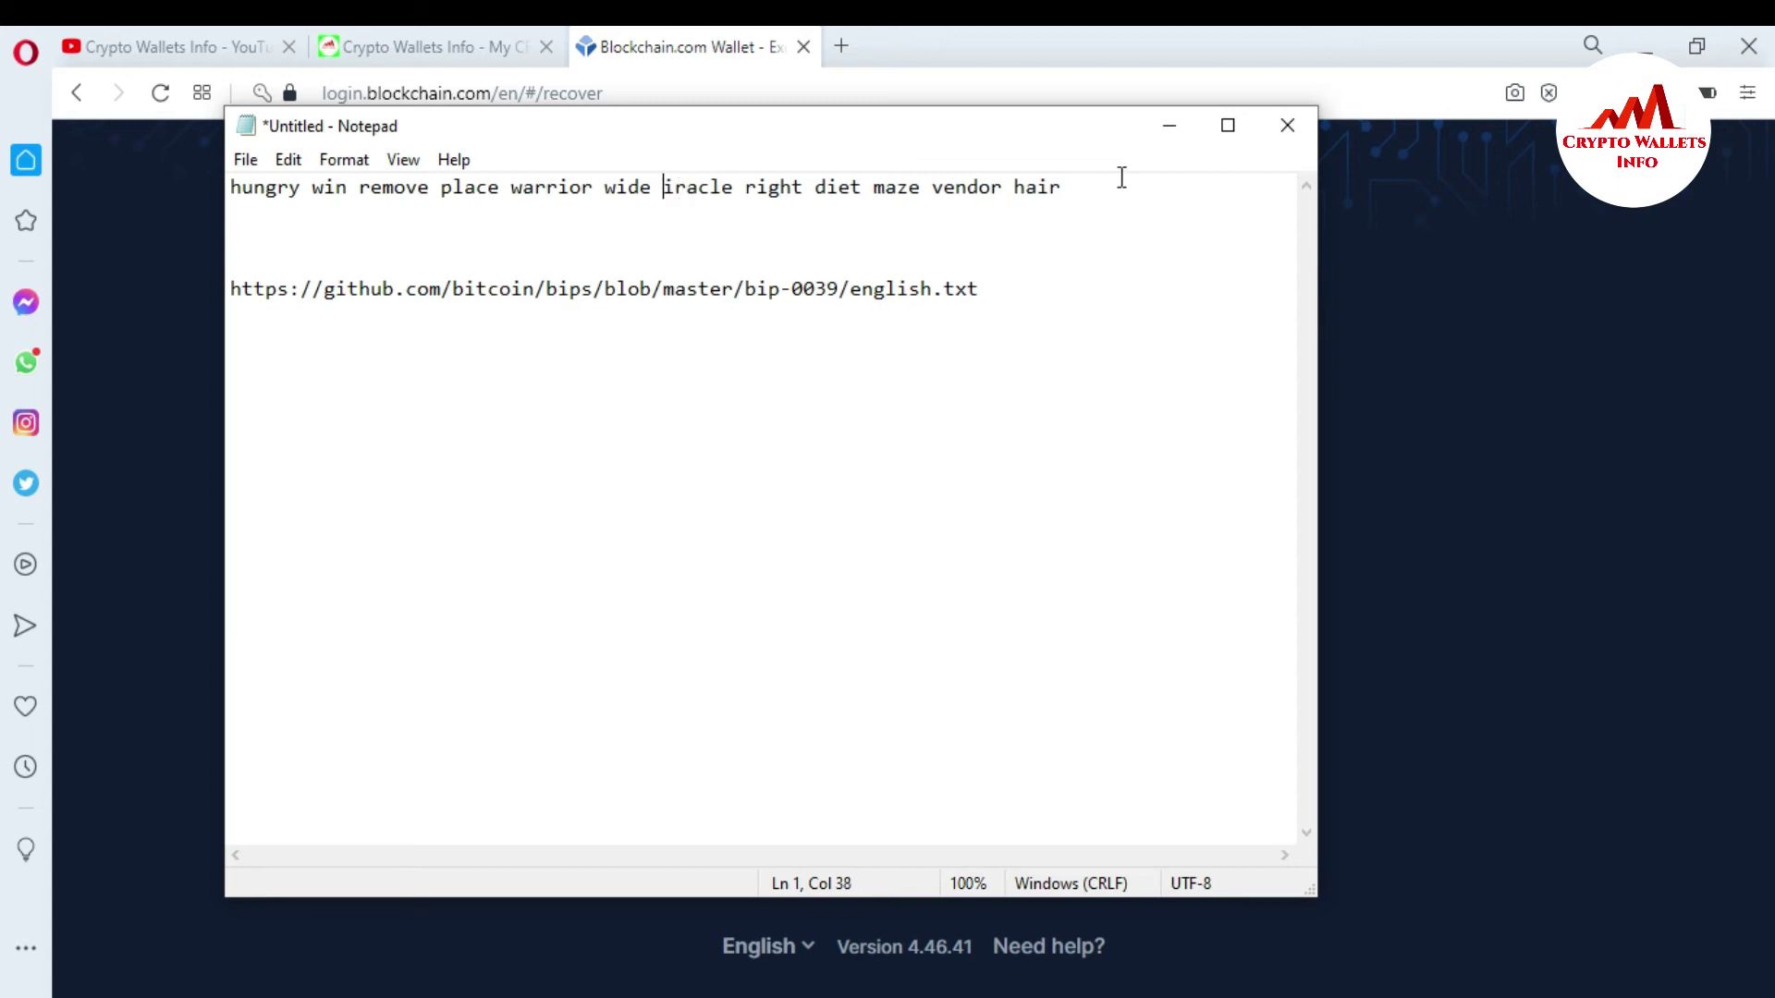
click(1071, 182)
triple_click(1067, 185)
key(ctrl+c)
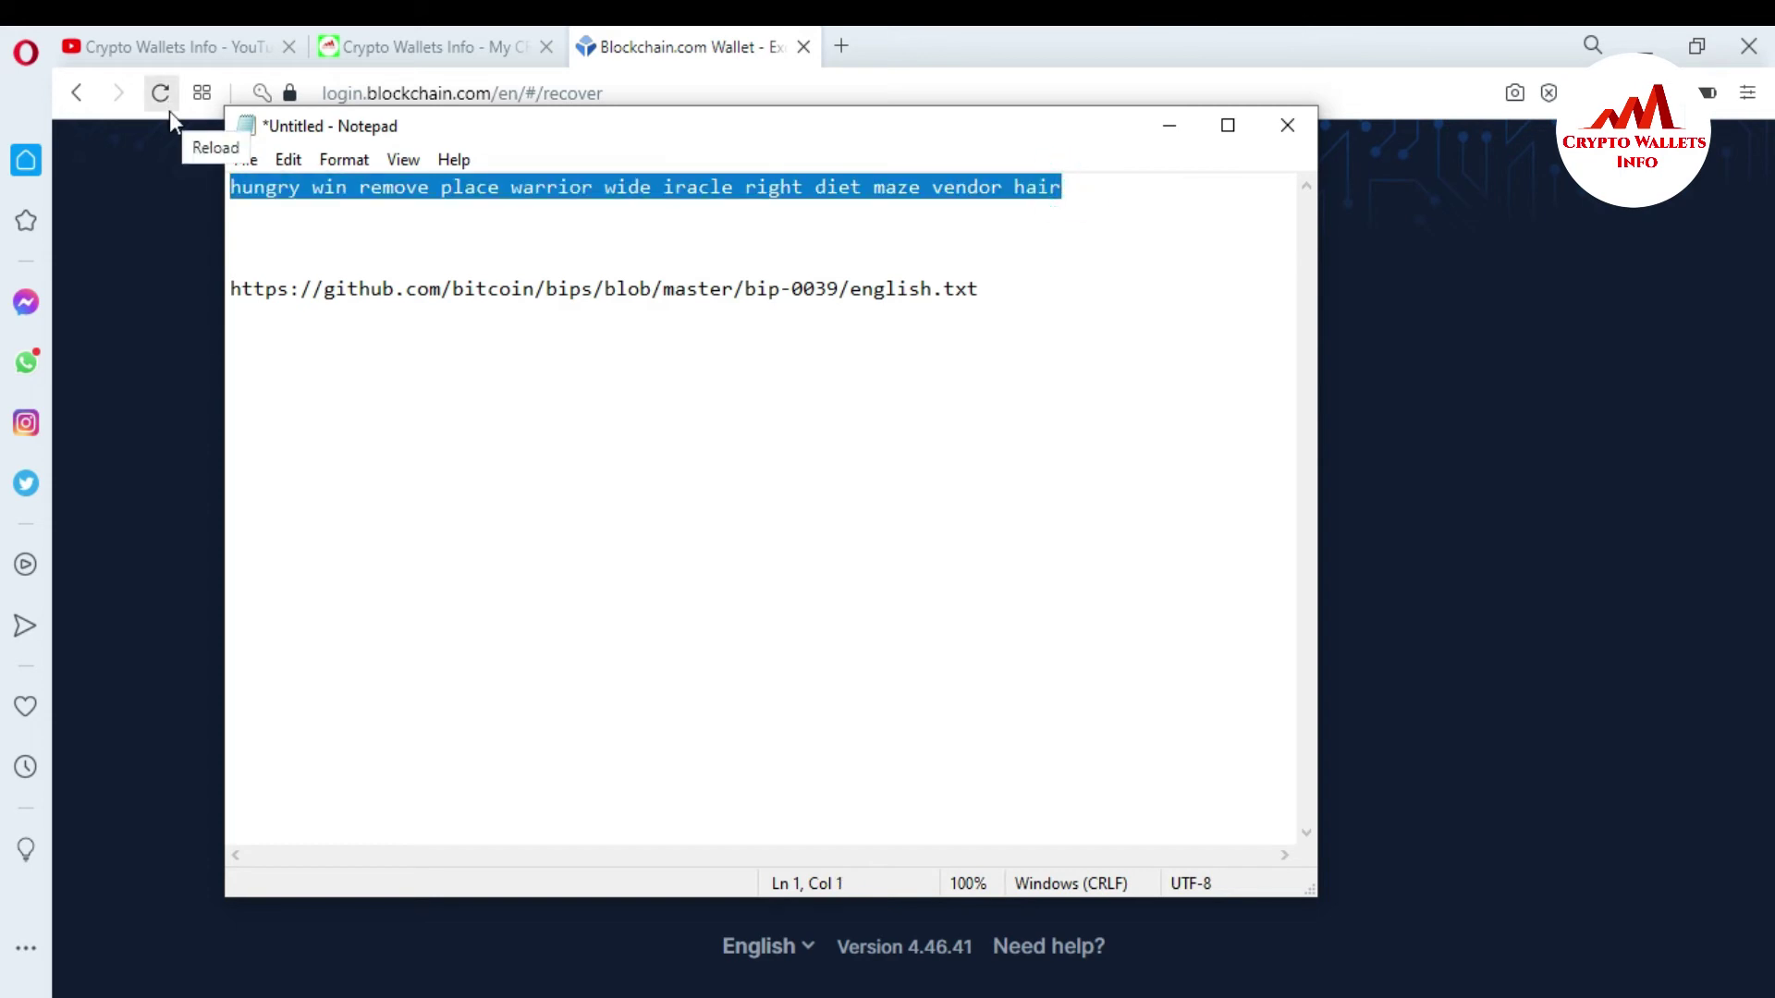
- Switch to the Recover Funds form and replace the backup phrase with the copied version whose seventh word lacks its first letter
click(619, 44)
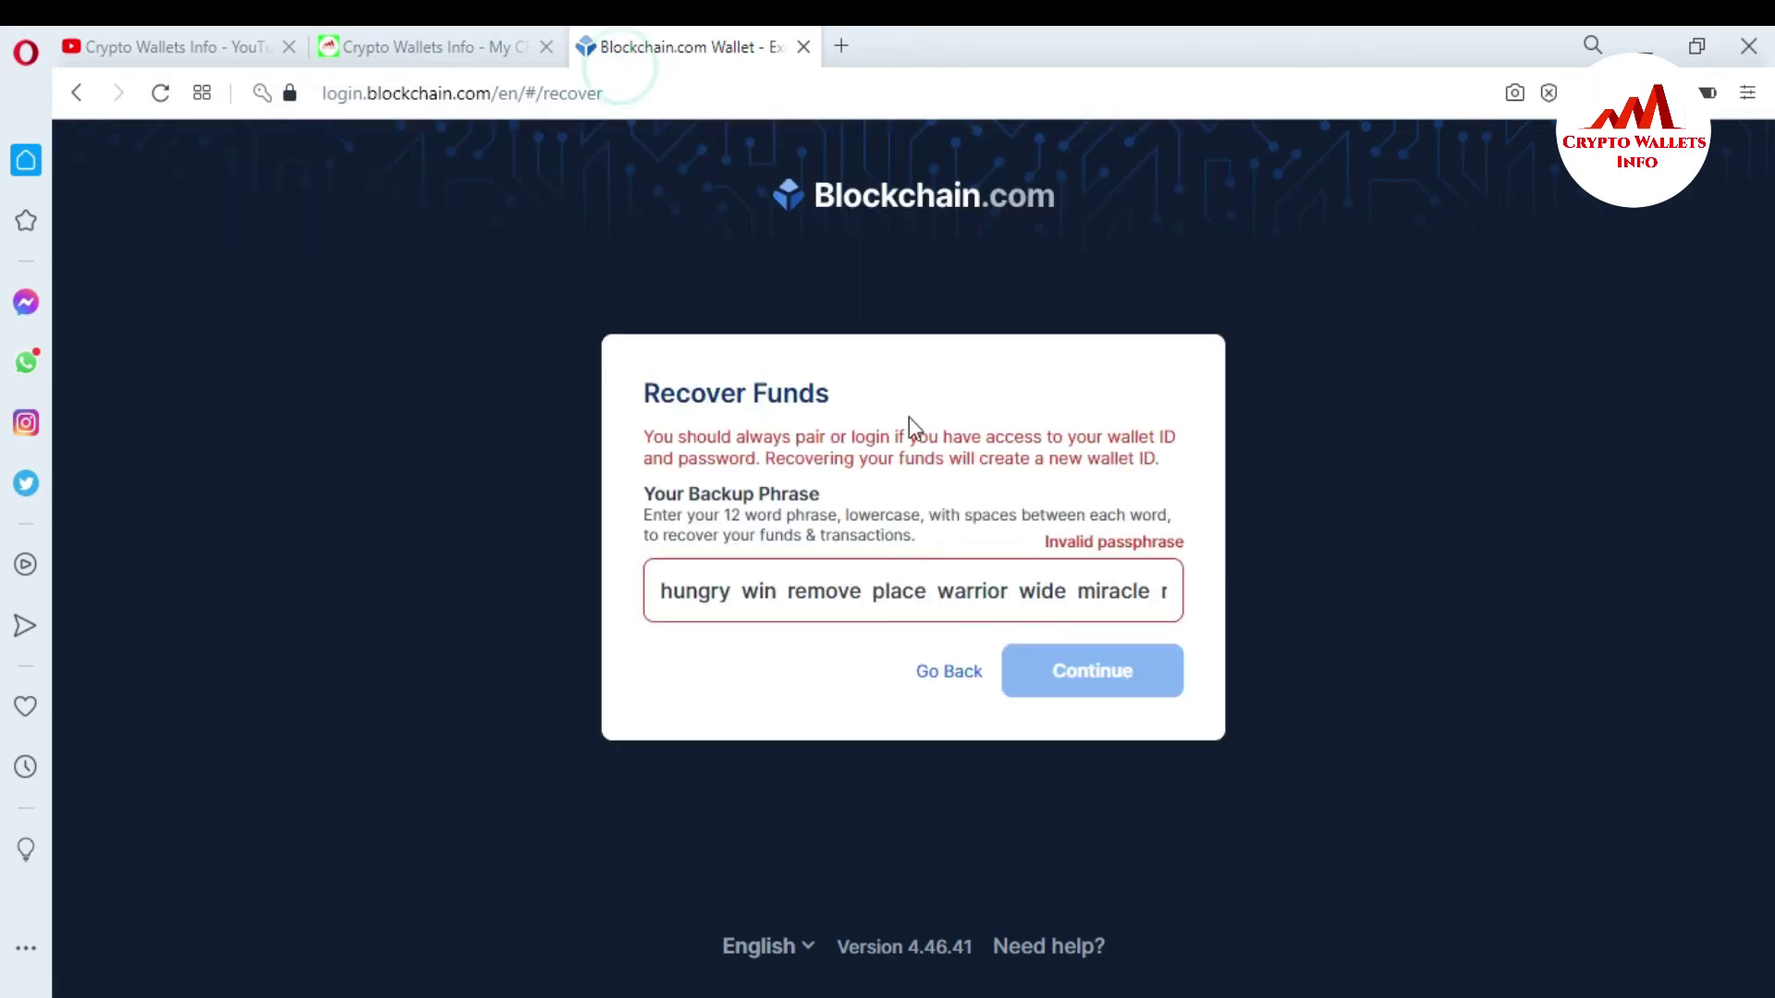
key(ctrl+a)
key(BackSpace)
key(ctrl+v)
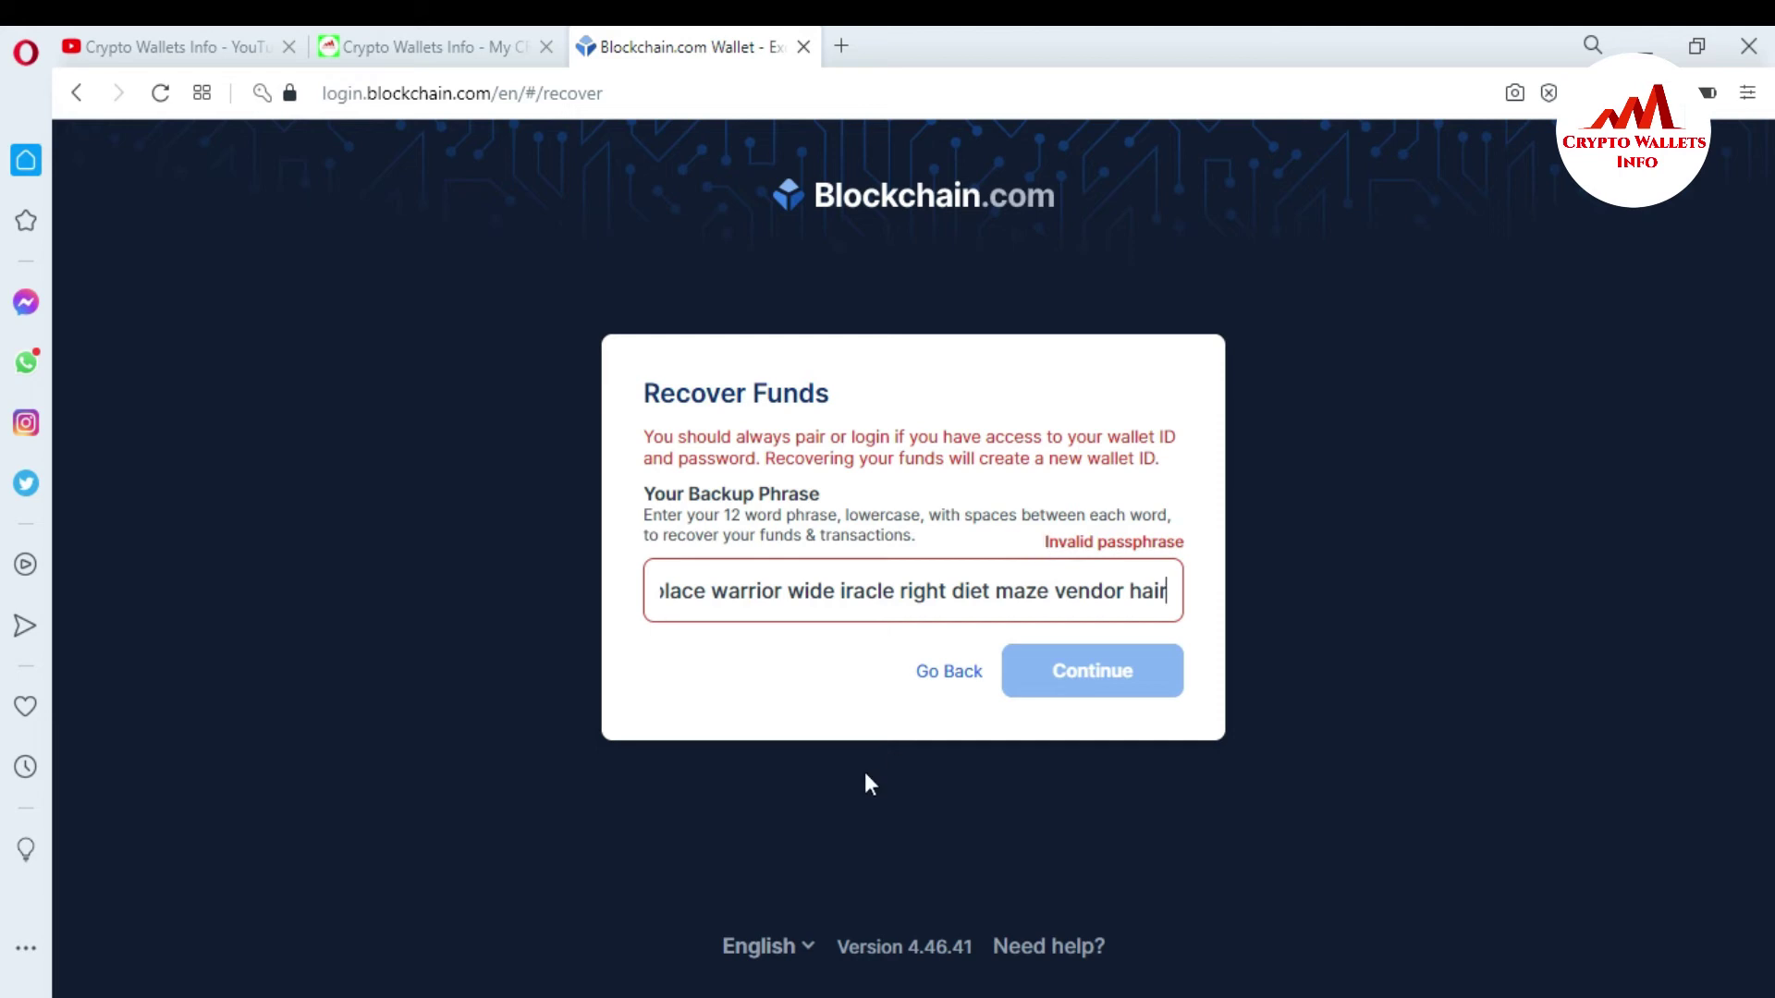
- Return to Notepad and restore the missing first letter of the seventh recovery word as a capital
key(alt+Tab)
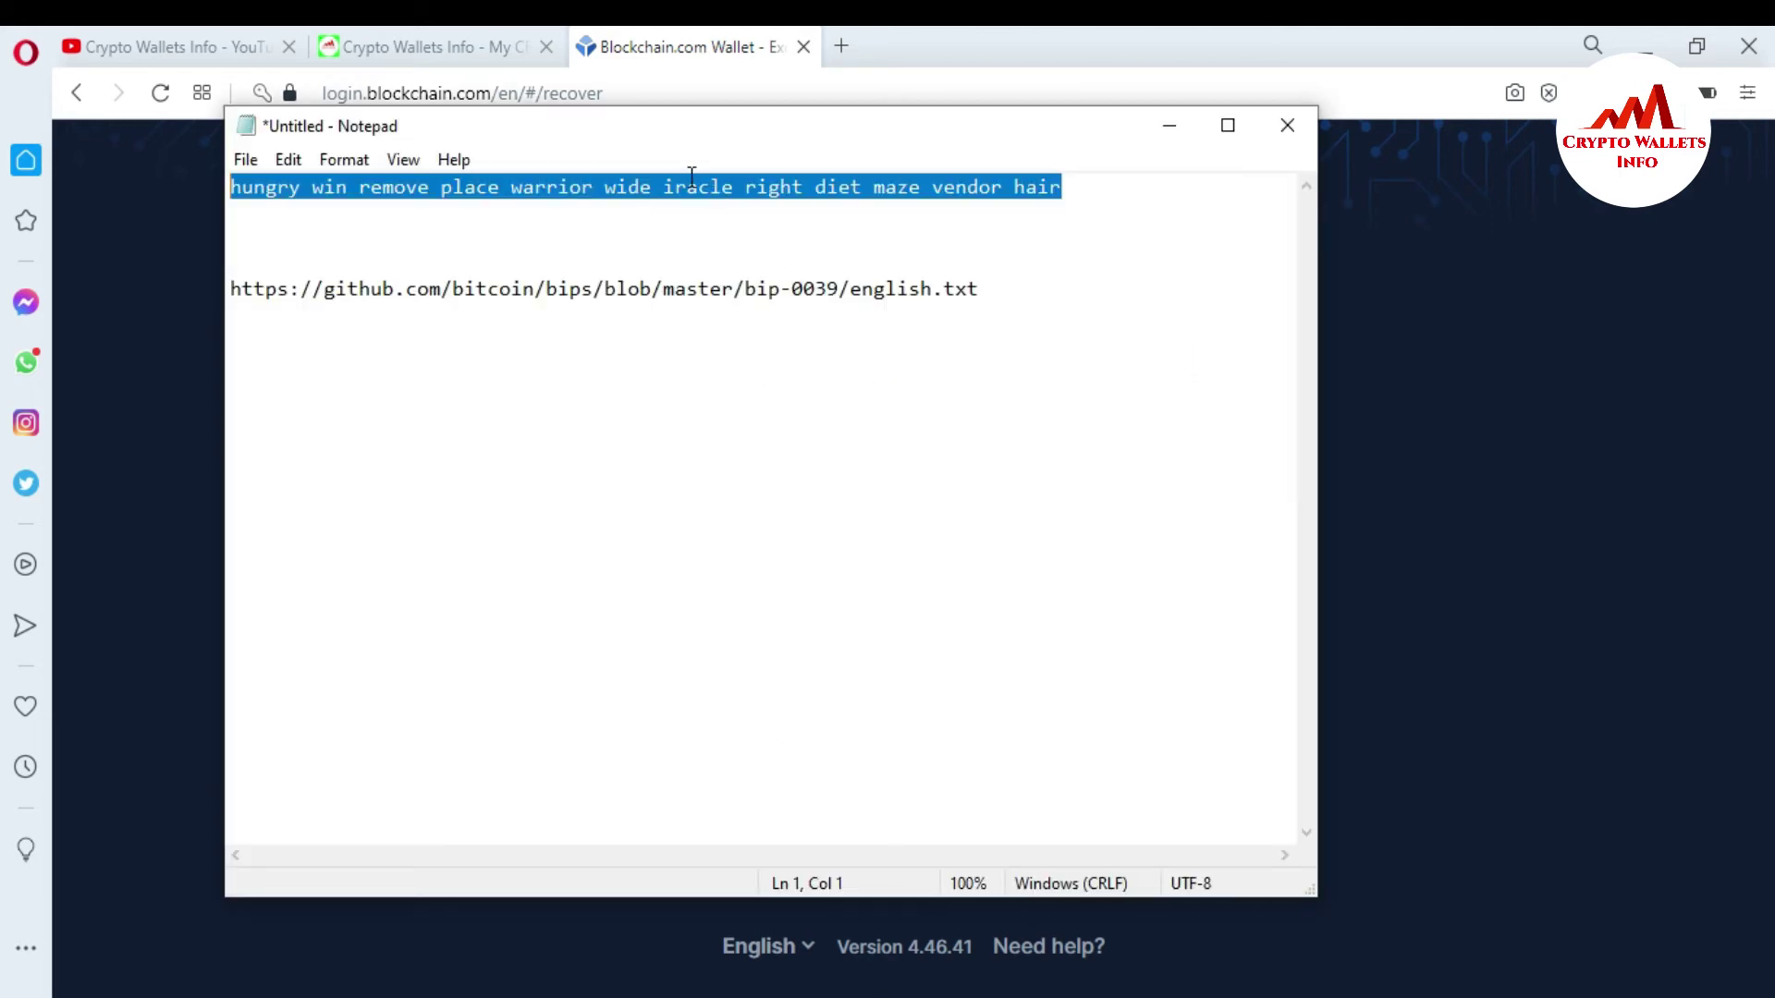
click(662, 182)
text(M)
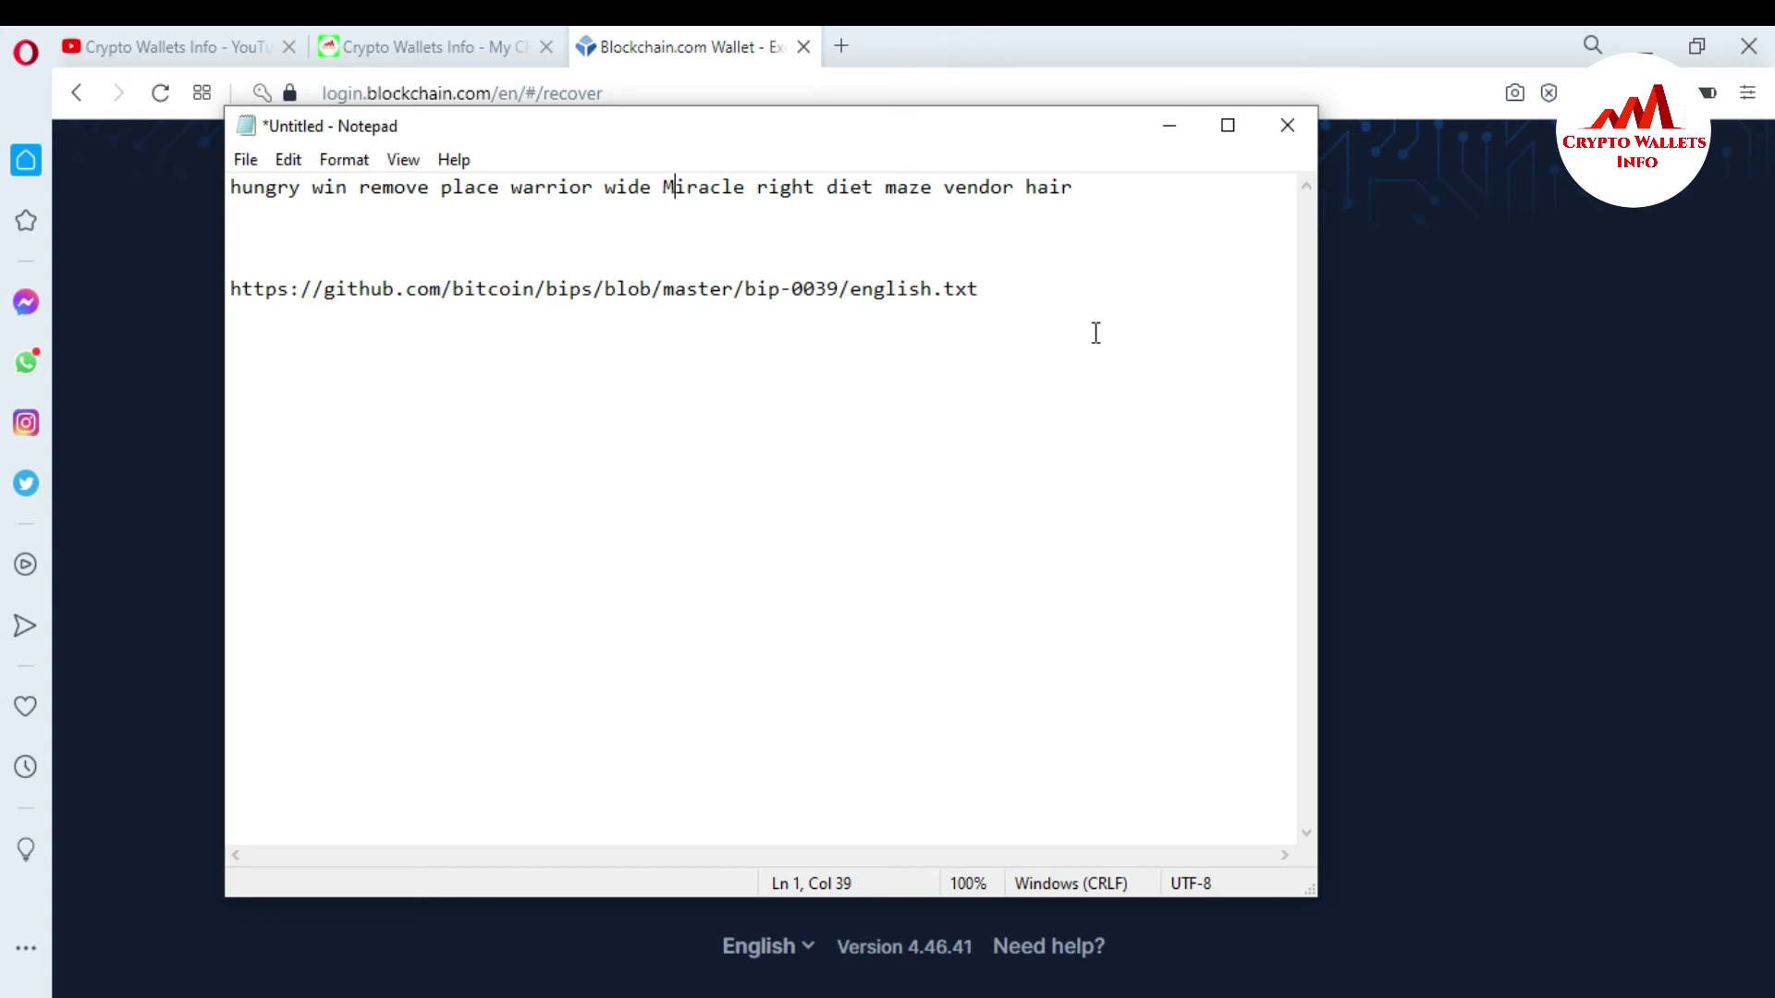
- Copy the GitHub link to bip-0039/english.txt from the Notepad note and open it in a new browser tab
click(993, 291)
mouse_move(994, 294)
mouse_down()
mouse_move(249, 325)
mouse_move(992, 306)
mouse_up()
drag(984, 292, 37, 342)
key(ctrl+c)
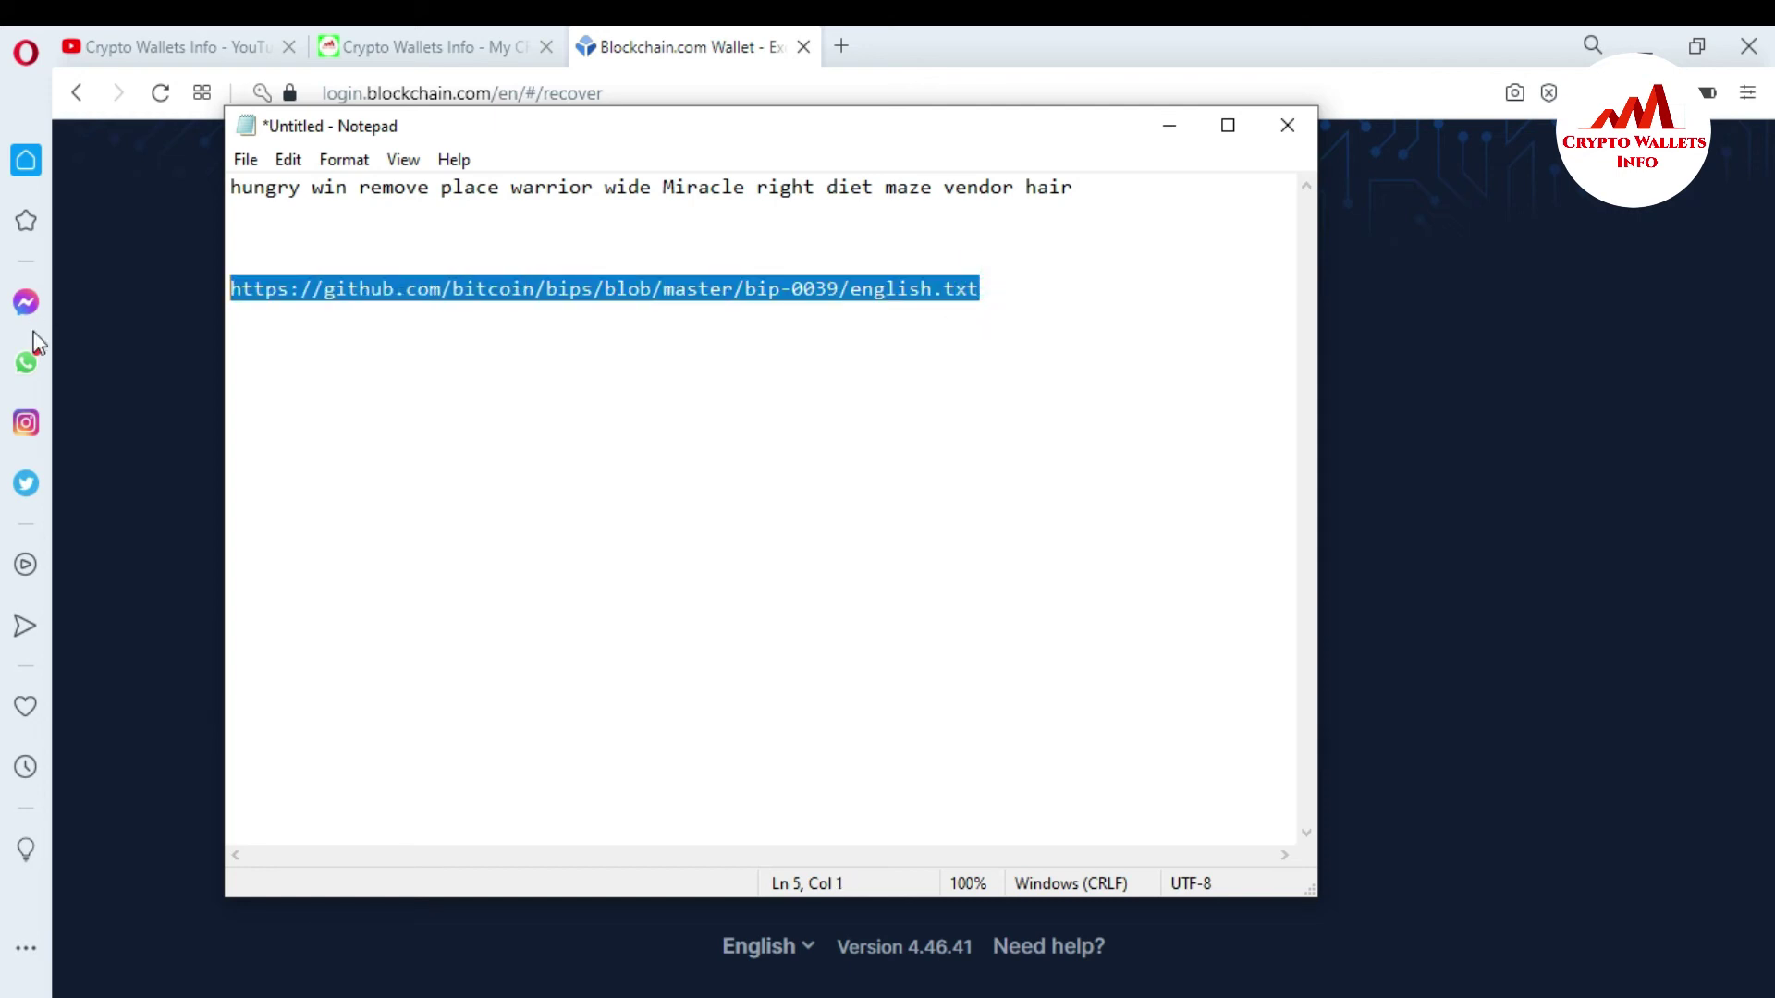
click(844, 54)
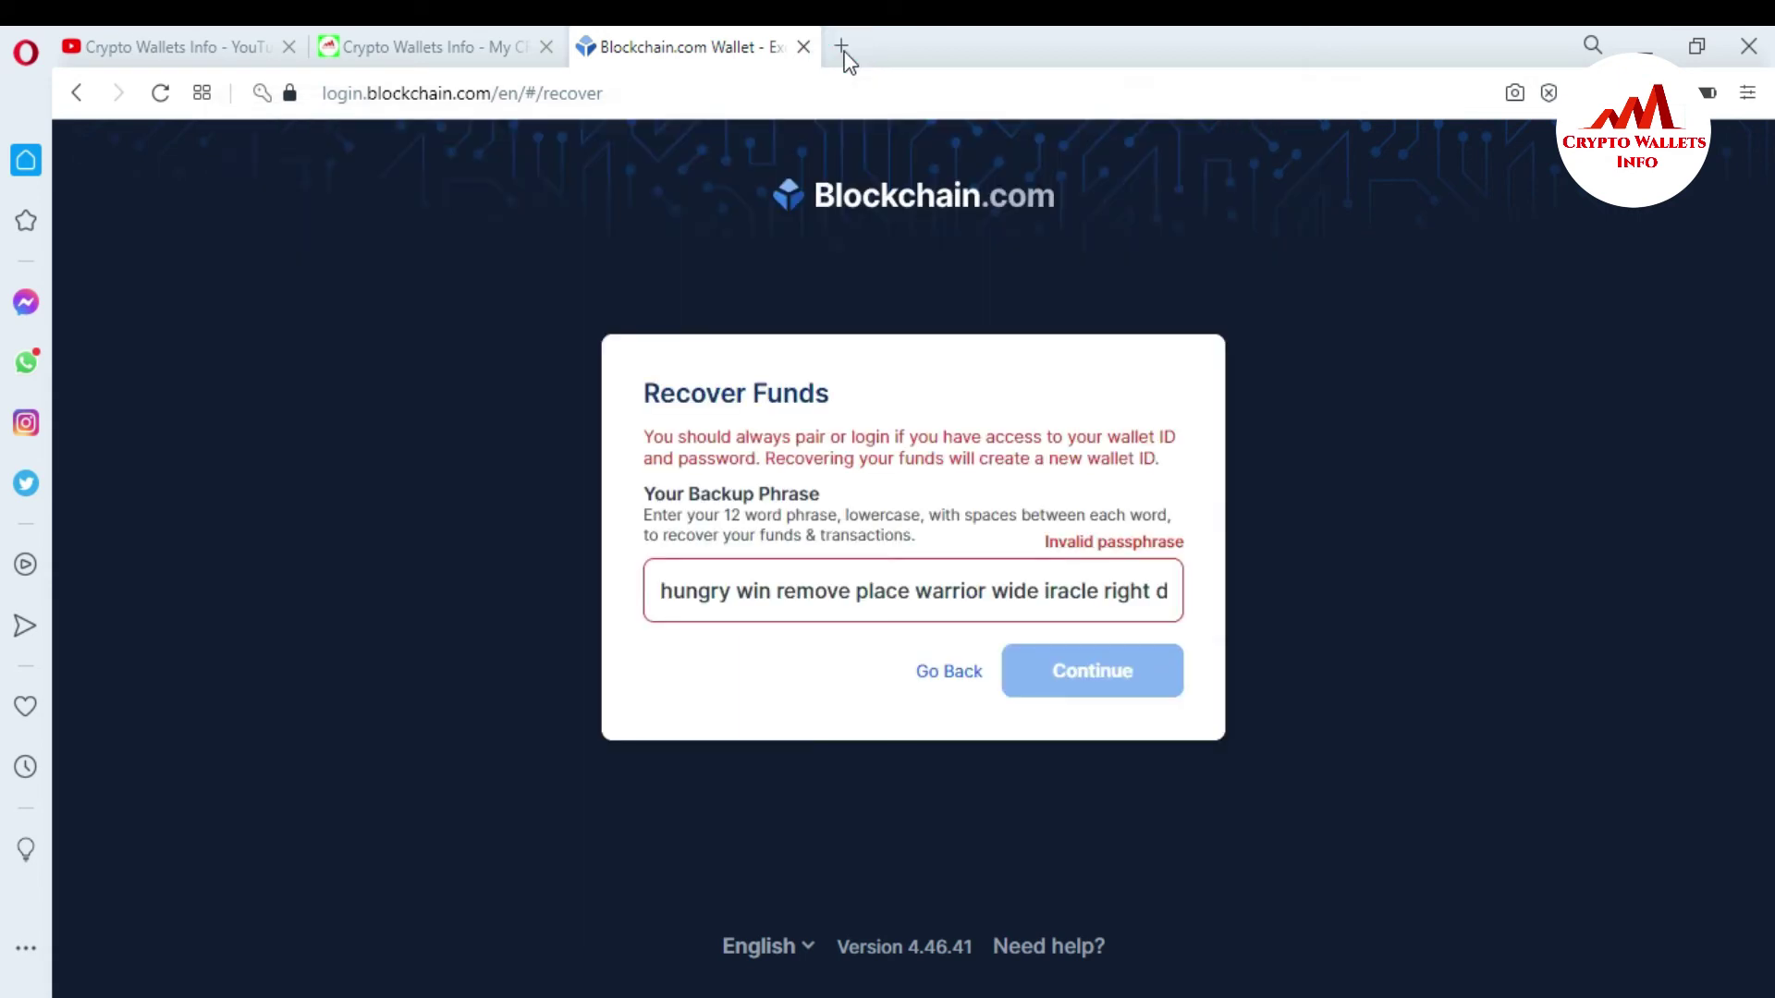
click(843, 48)
click(832, 83)
key(ctrl+v)
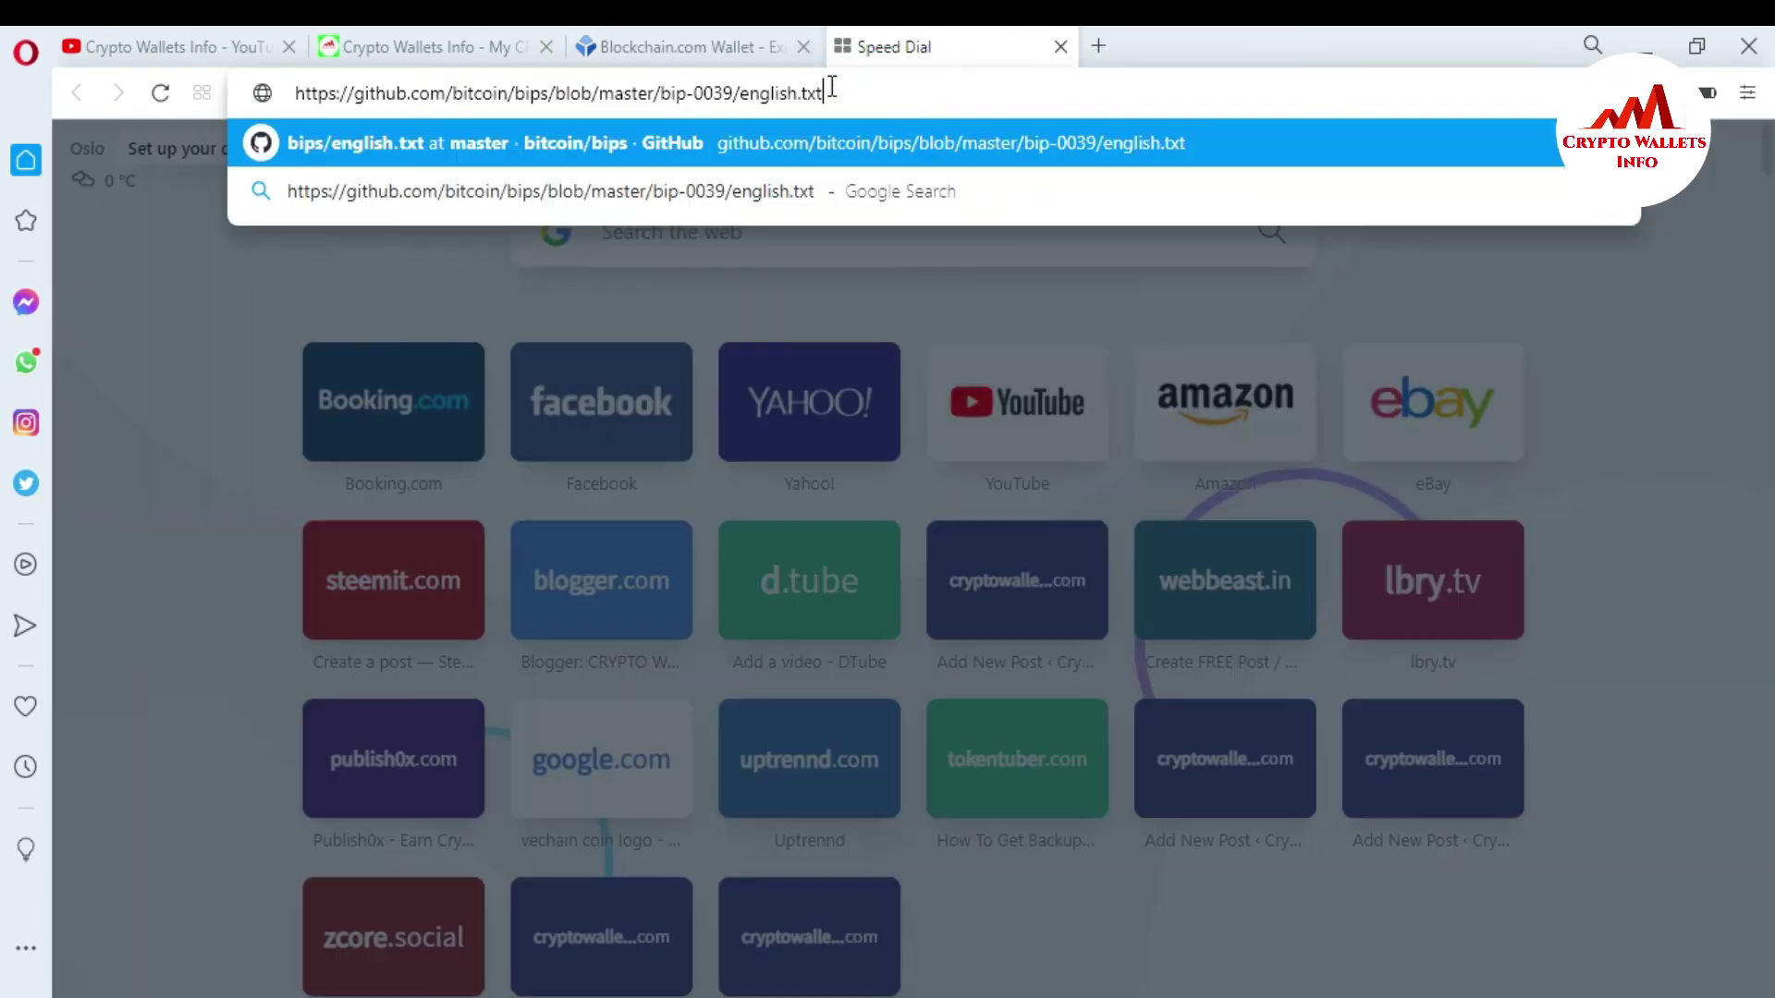
key(Return)
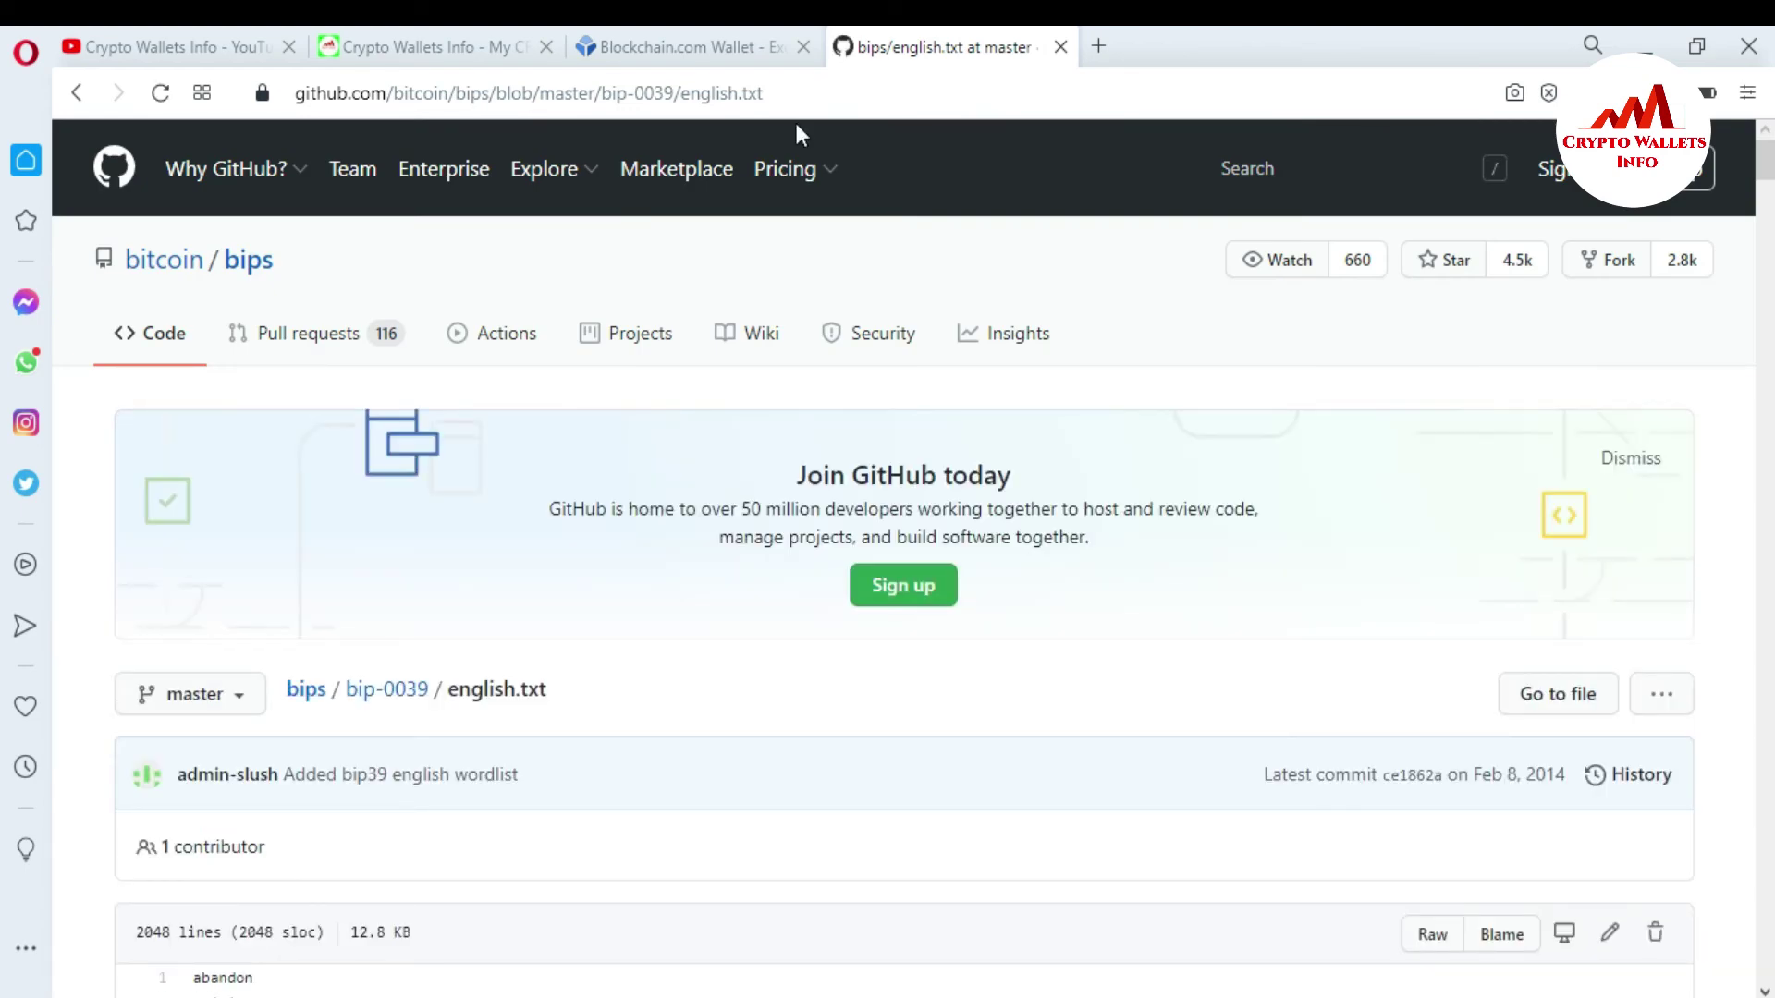
- Look through the opening entries of the English BIP-39 word list on the GitHub page
scroll(5, 231, down, 20)
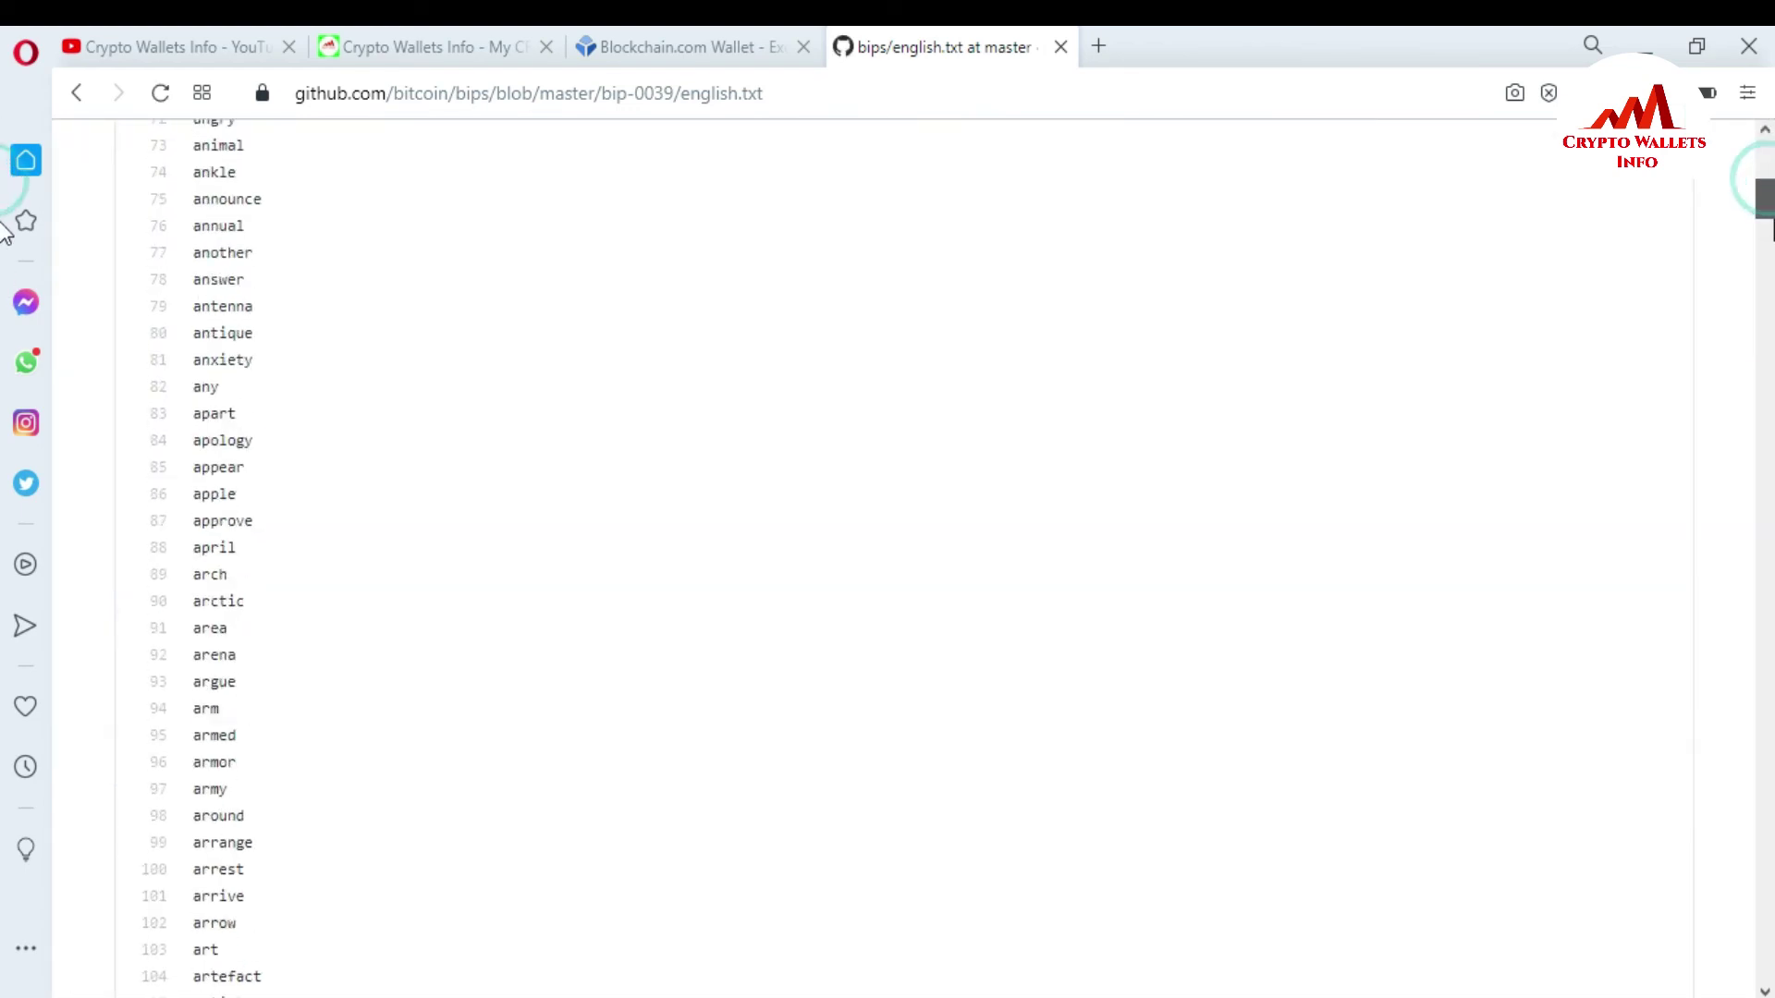
scroll(4, 231, up, 20)
scroll(4, 227, down, 15)
scroll(5, 222, down, 20)
scroll(4, 185, up, 20)
scroll(5, 185, down, 10)
scroll(4, 190, up, 7)
scroll(5, 196, down, 3)
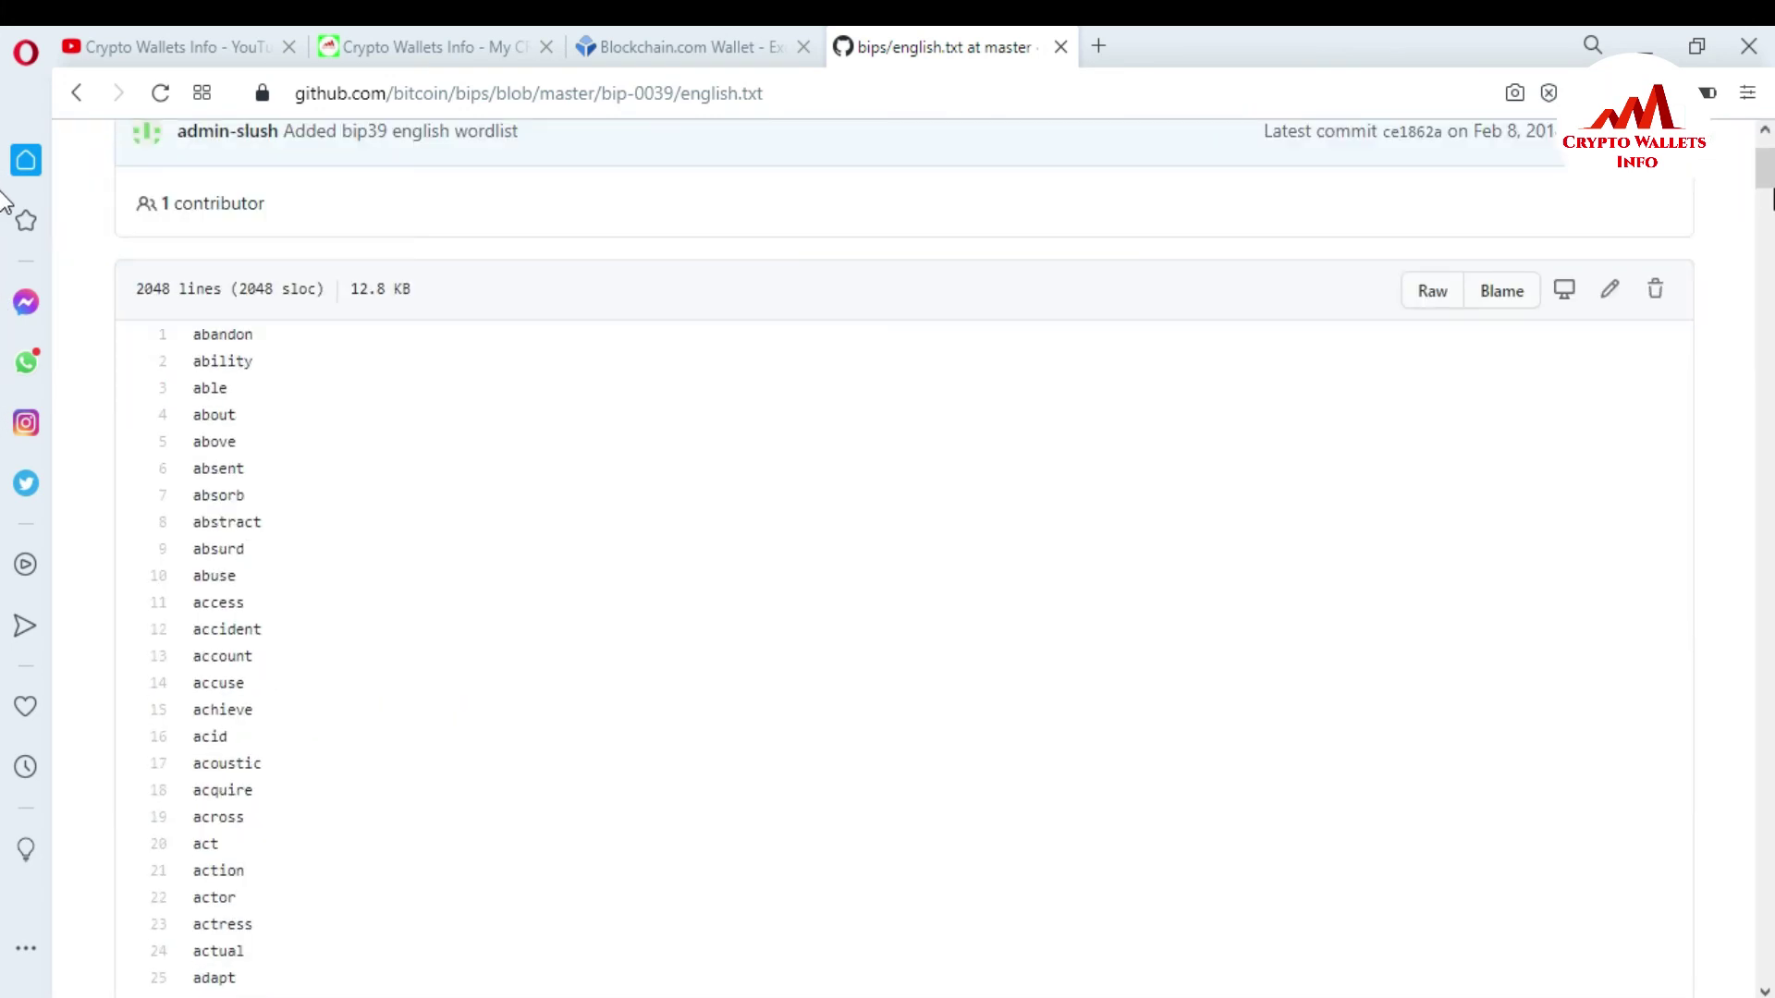
- Copy the first recovery word from Notepad and search the GitHub word list for it
key(alt+Tab)
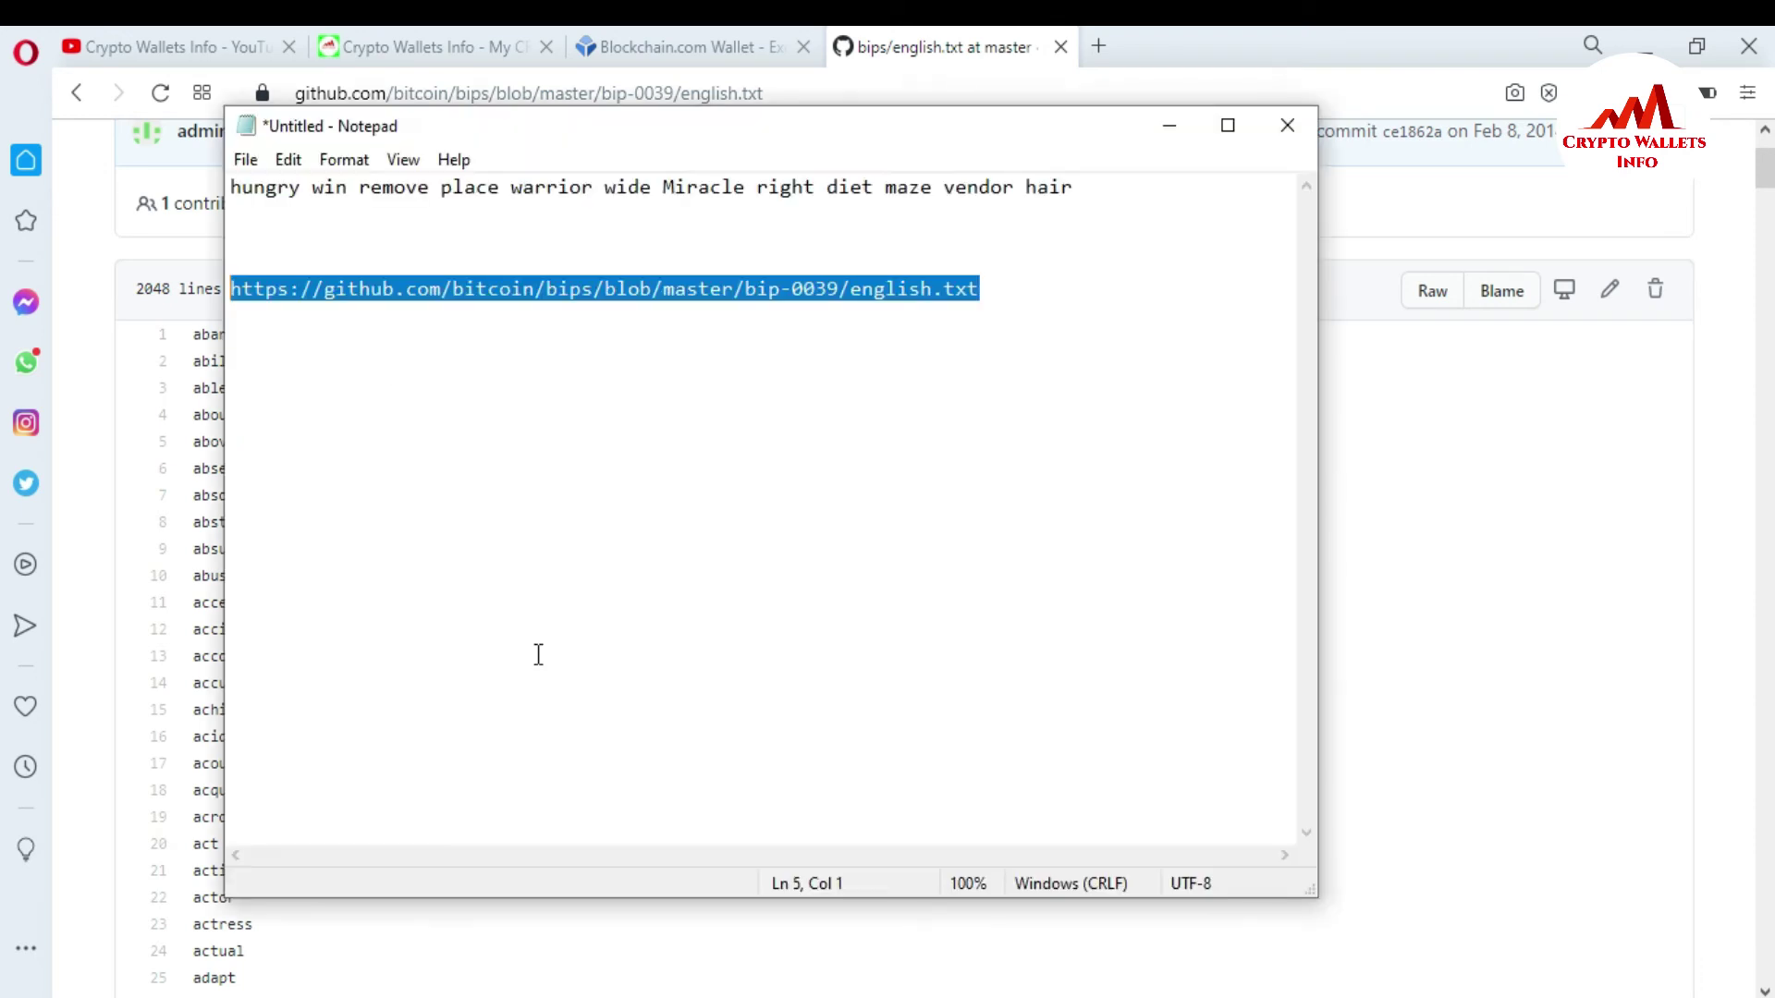
click(302, 187)
double_click(301, 187)
drag(319, 187, 231, 186)
key(ctrl+c)
click(314, 188)
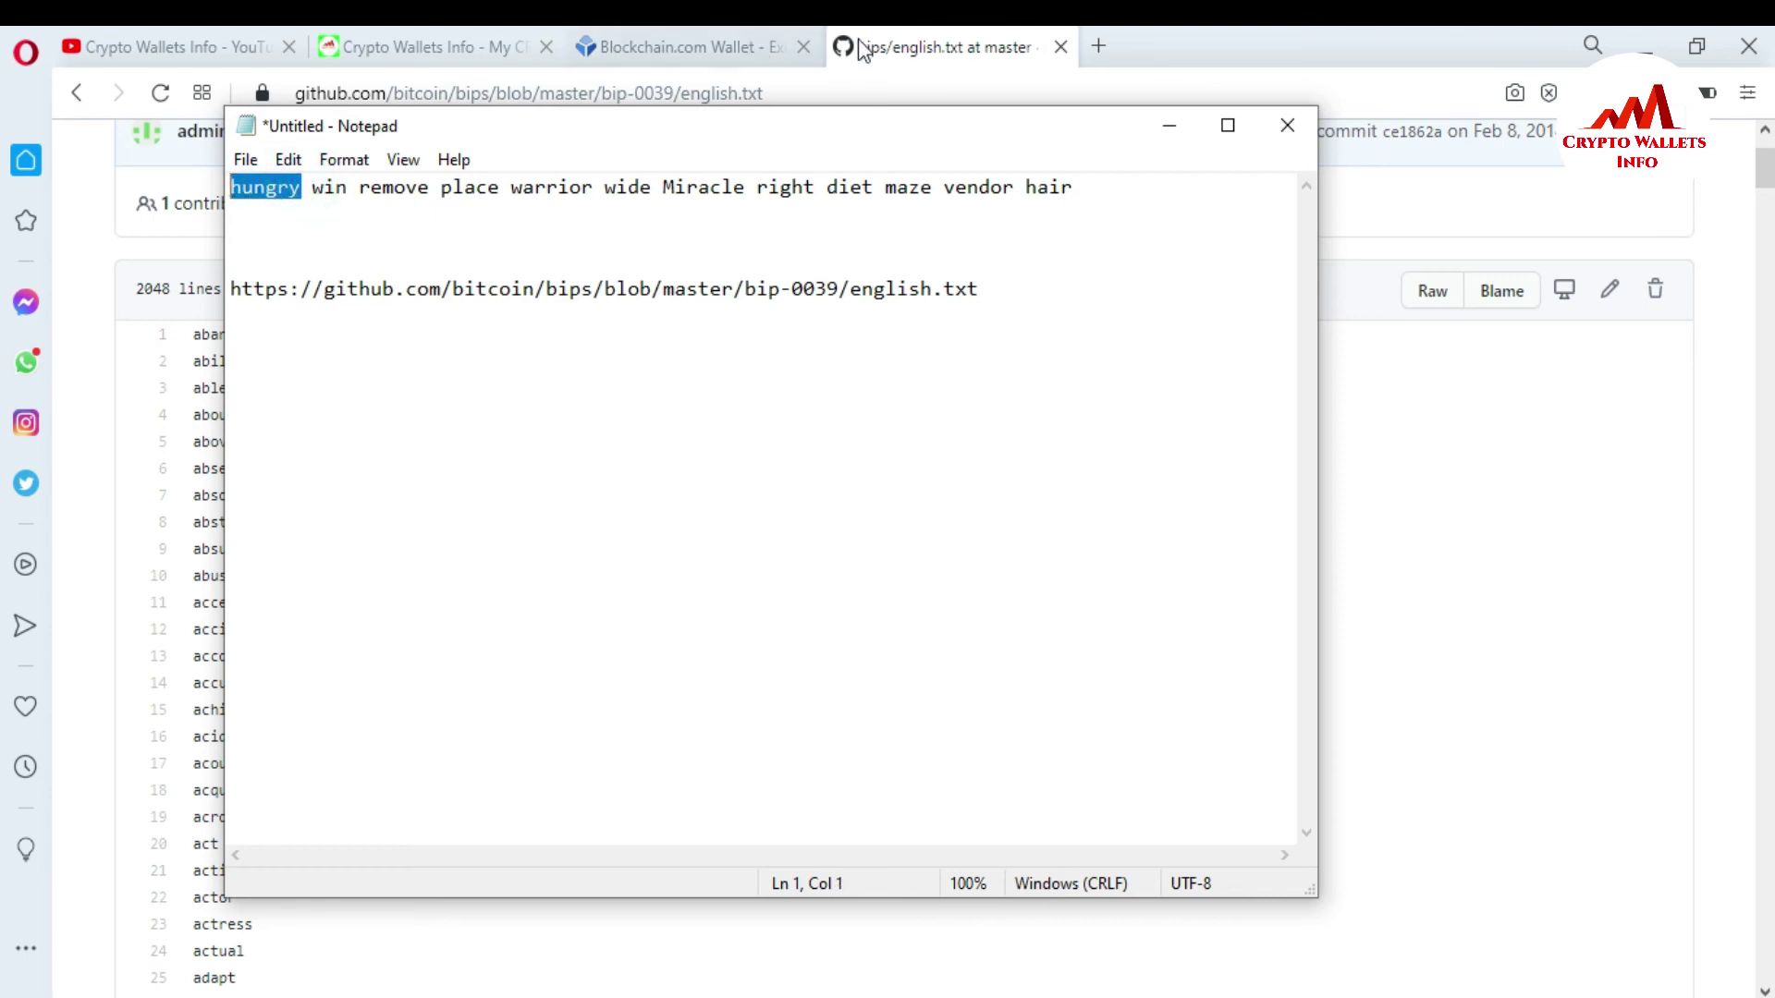
click(1168, 129)
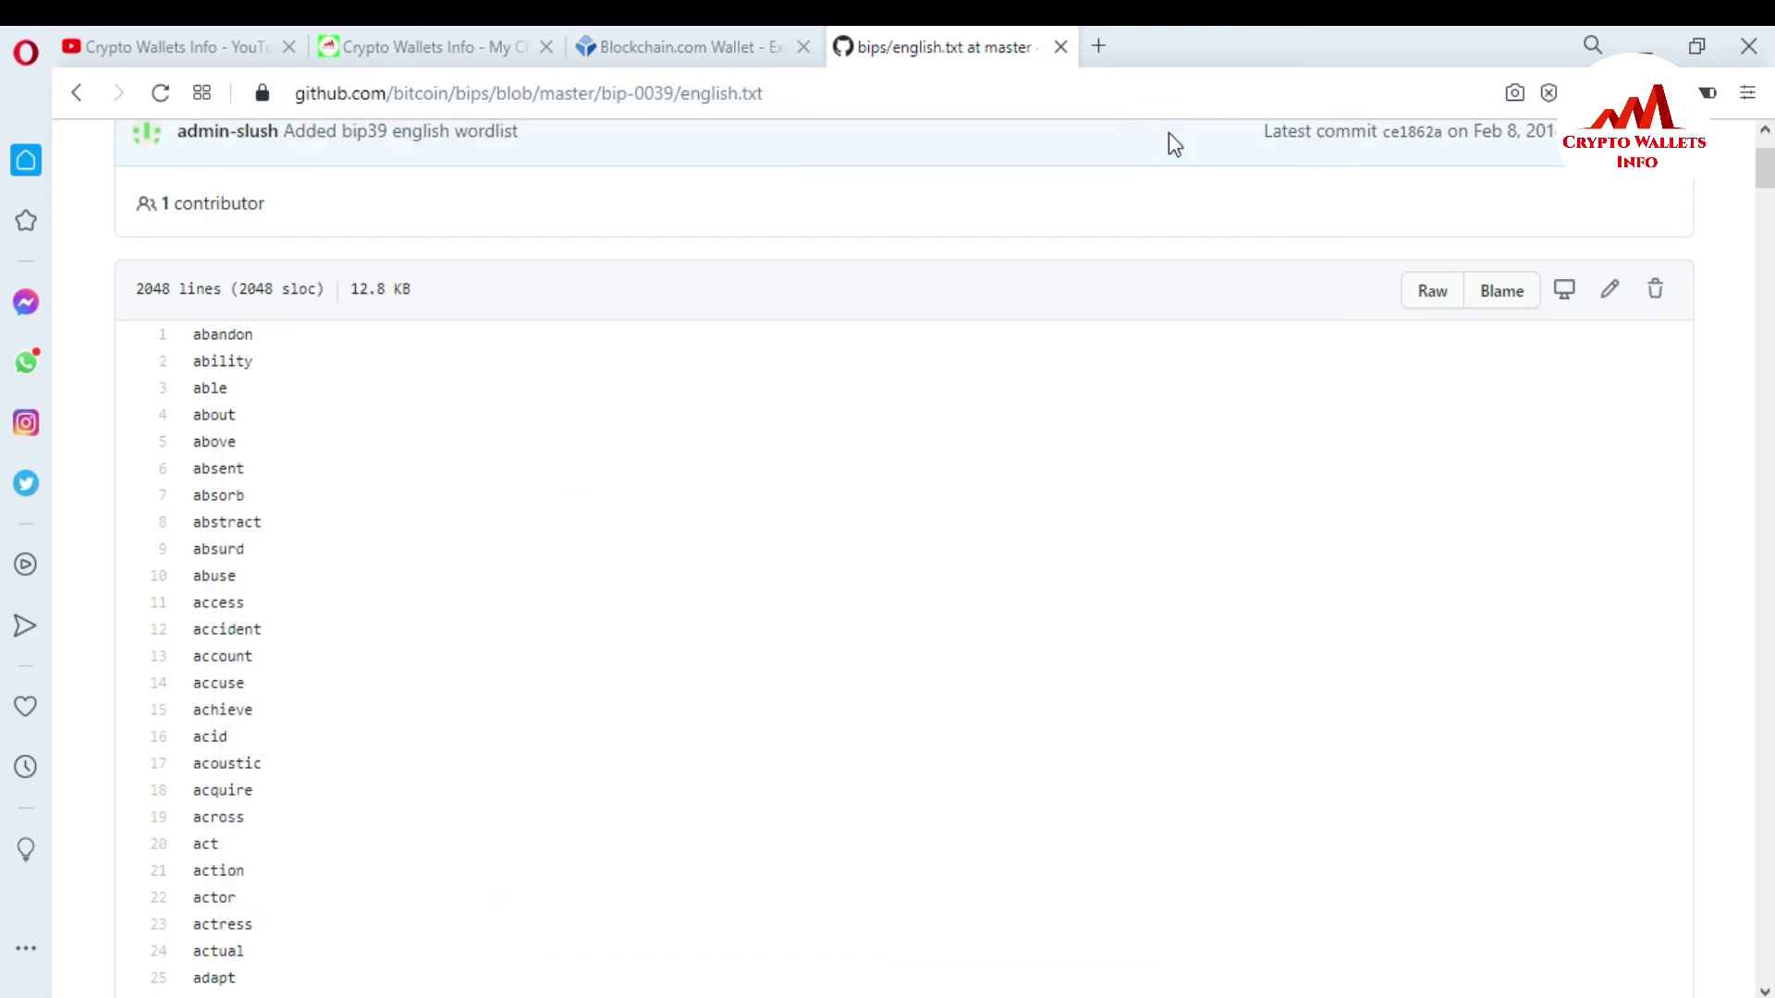
key(ctrl+f)
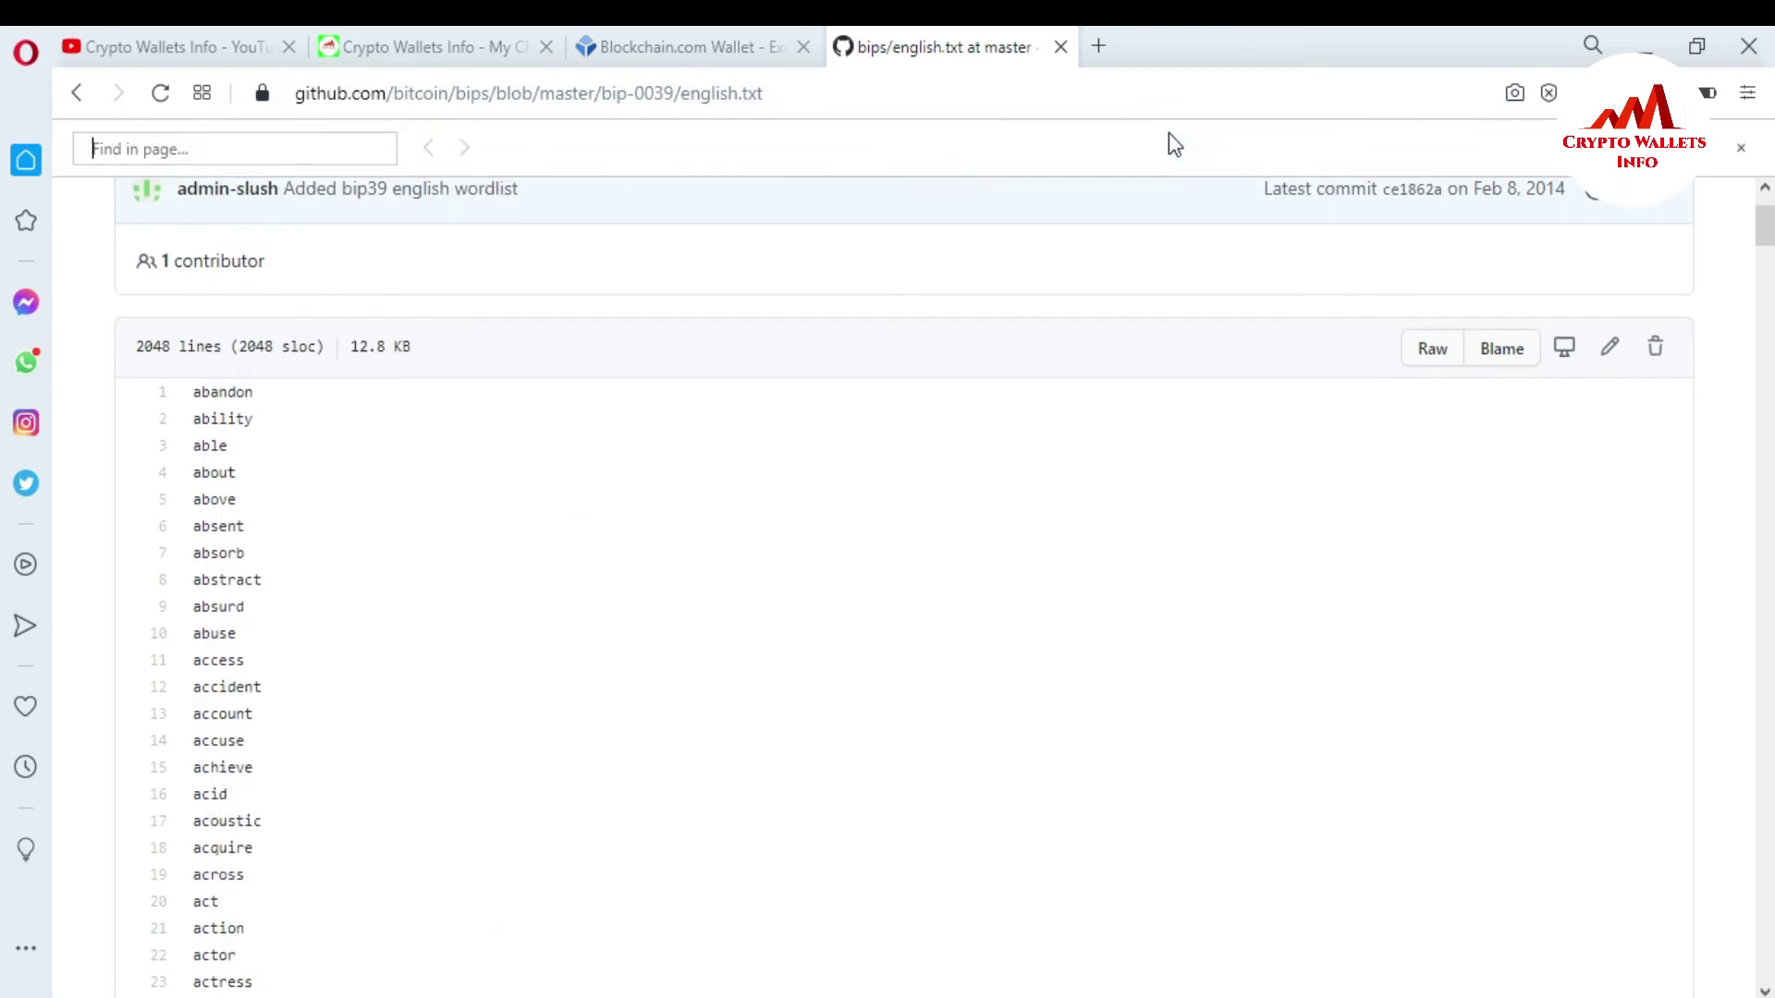
key(ctrl+v)
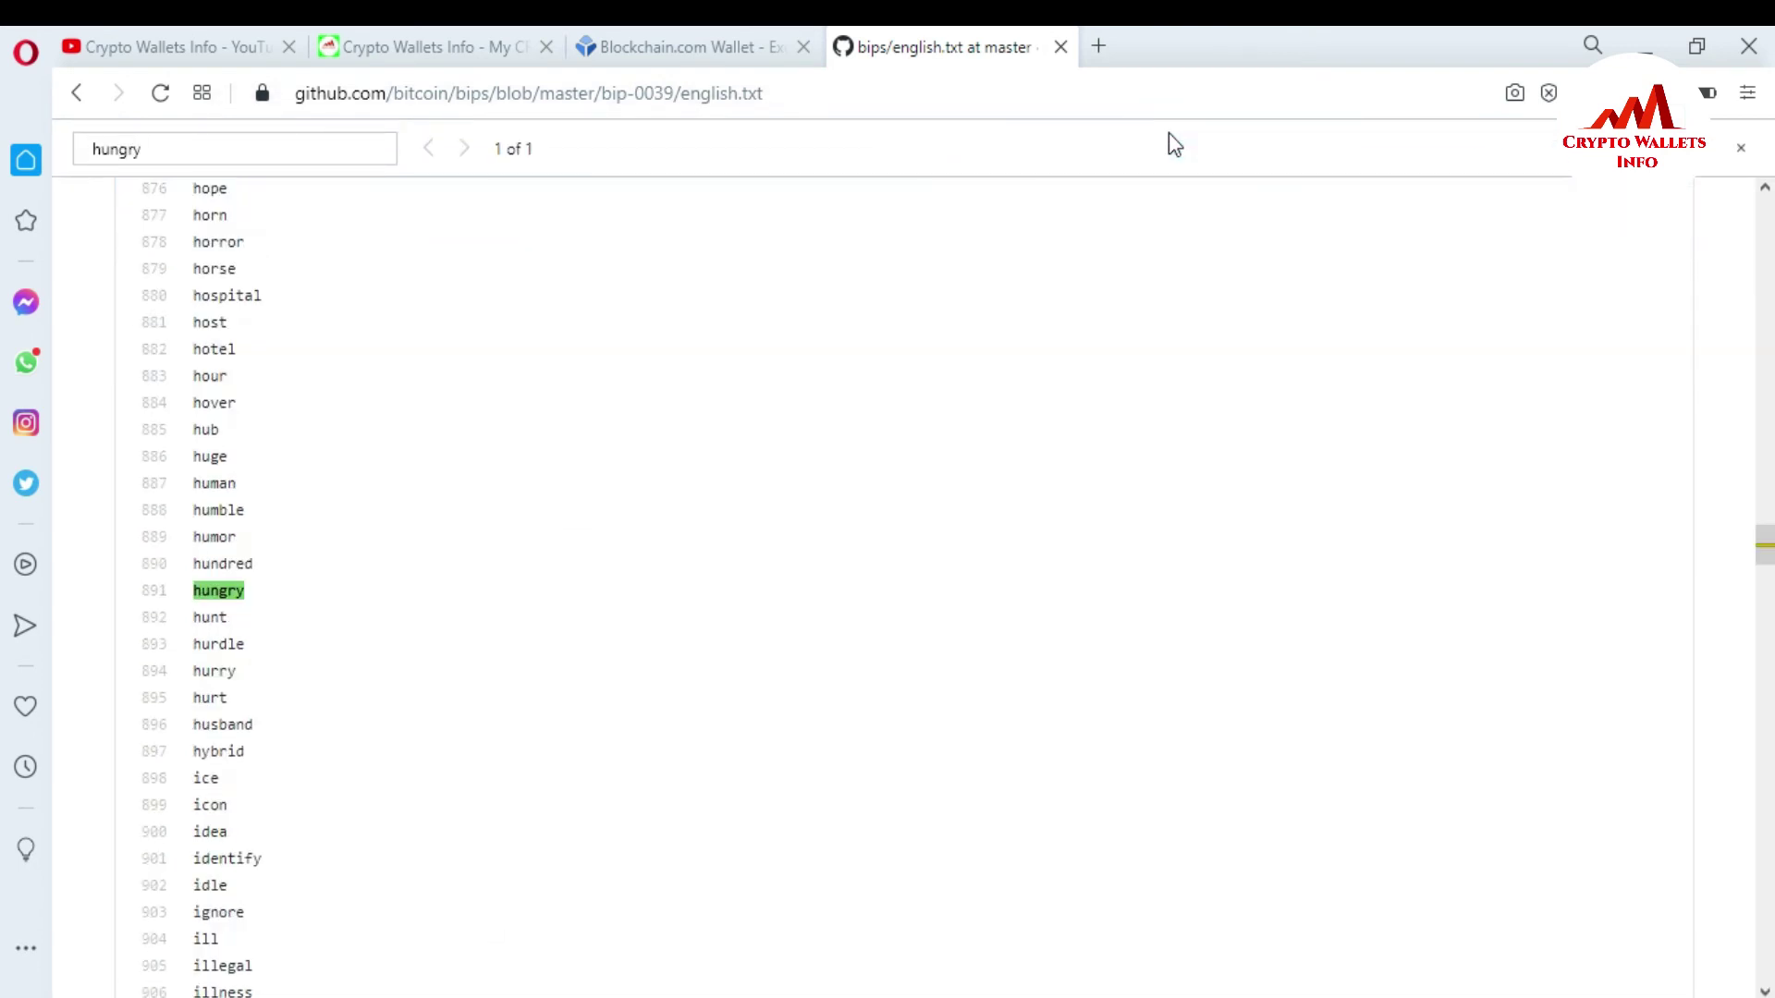
- Check the third recovery word in Notepad and search the GitHub word list for it
key(alt+Tab)
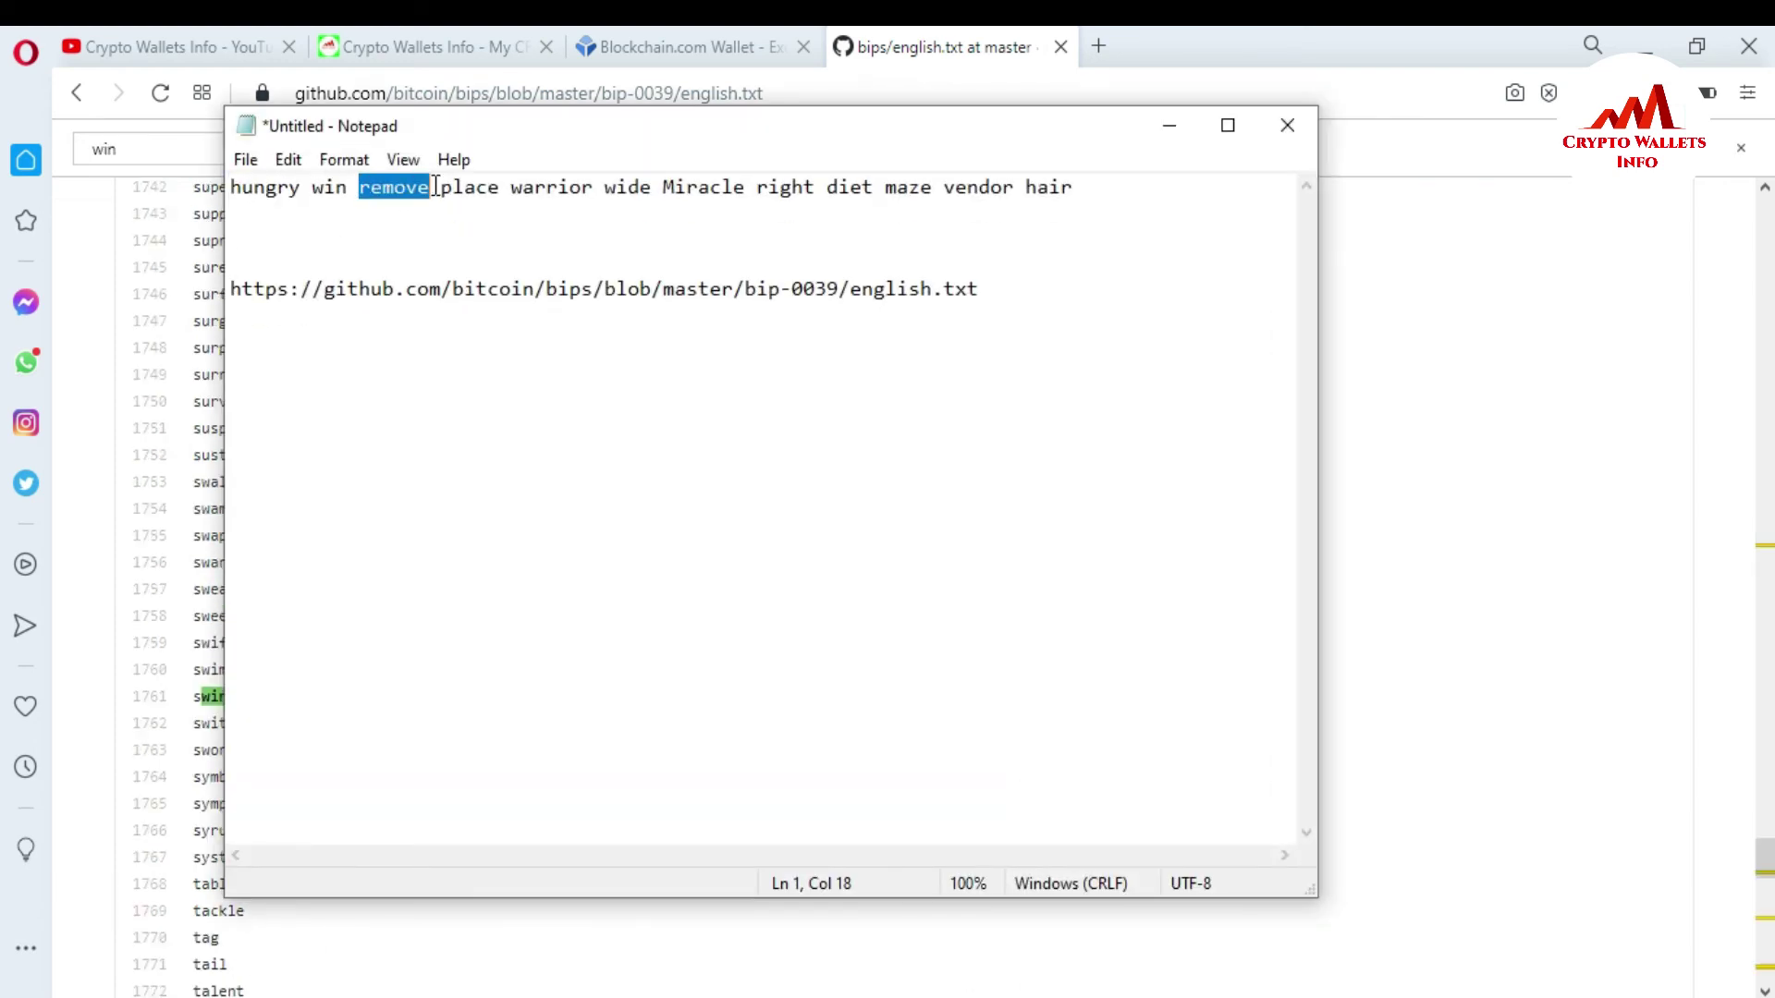
click(1167, 129)
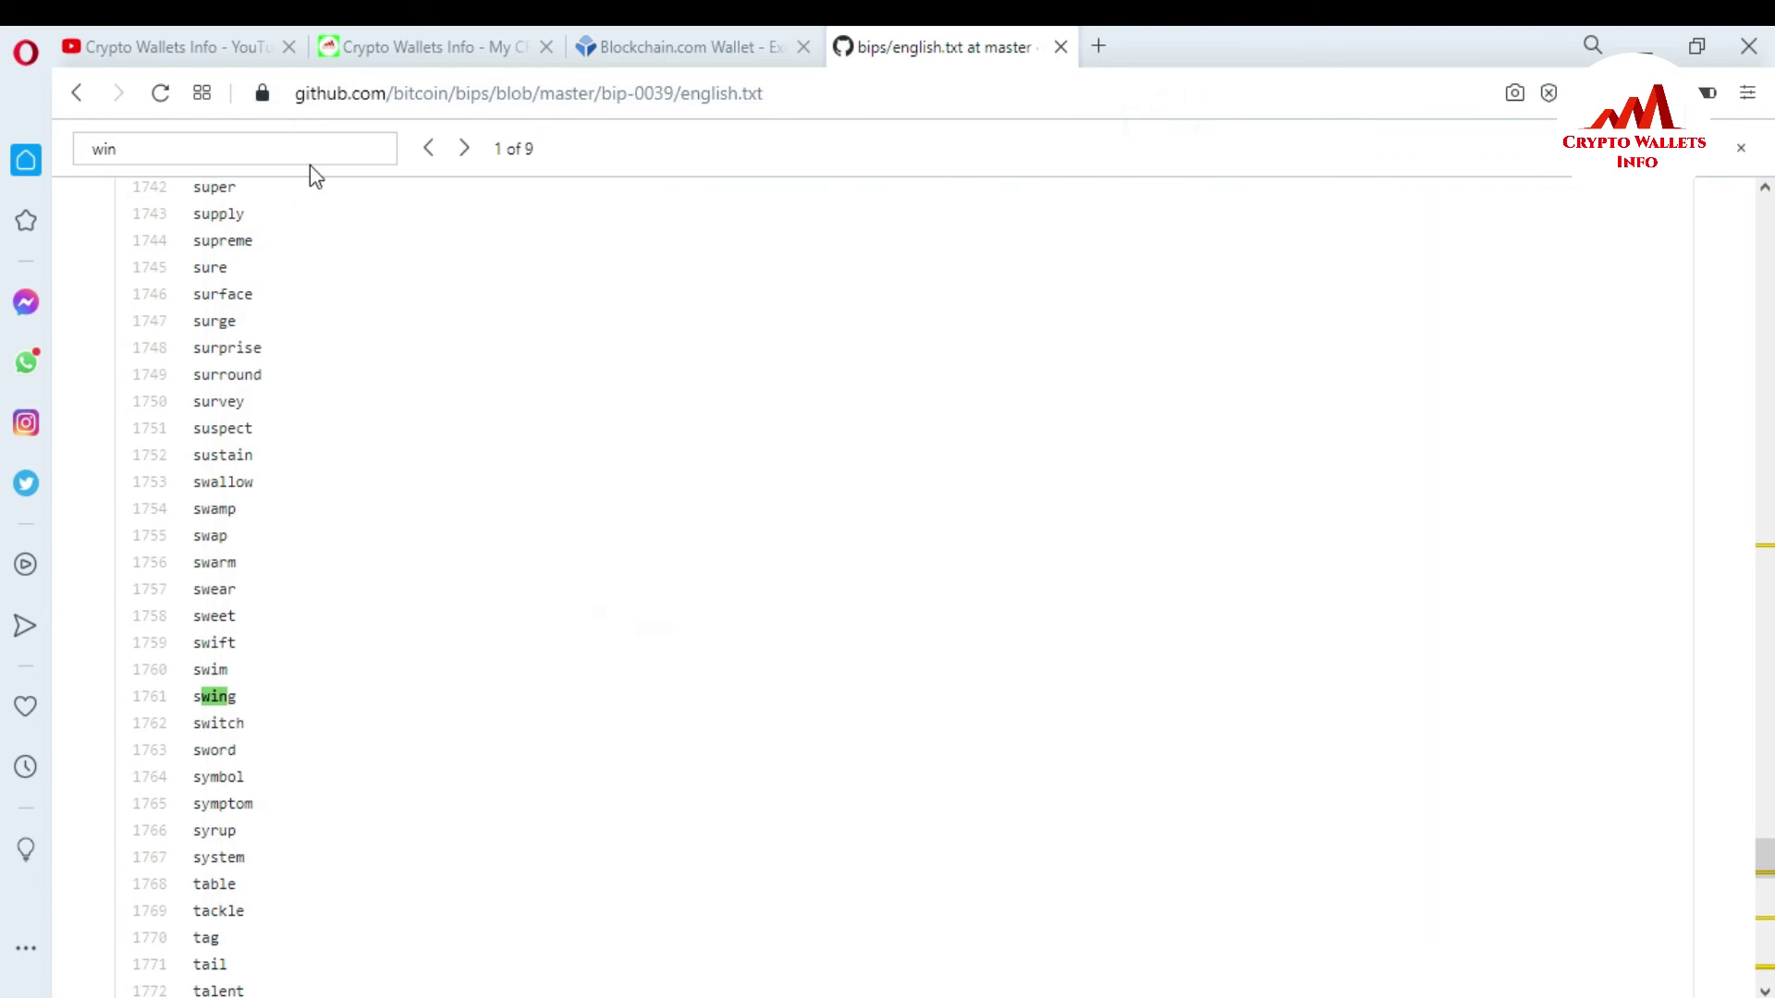
key(BackSpace)
key(BackSpace)
key(BackSpace)
text(remove)
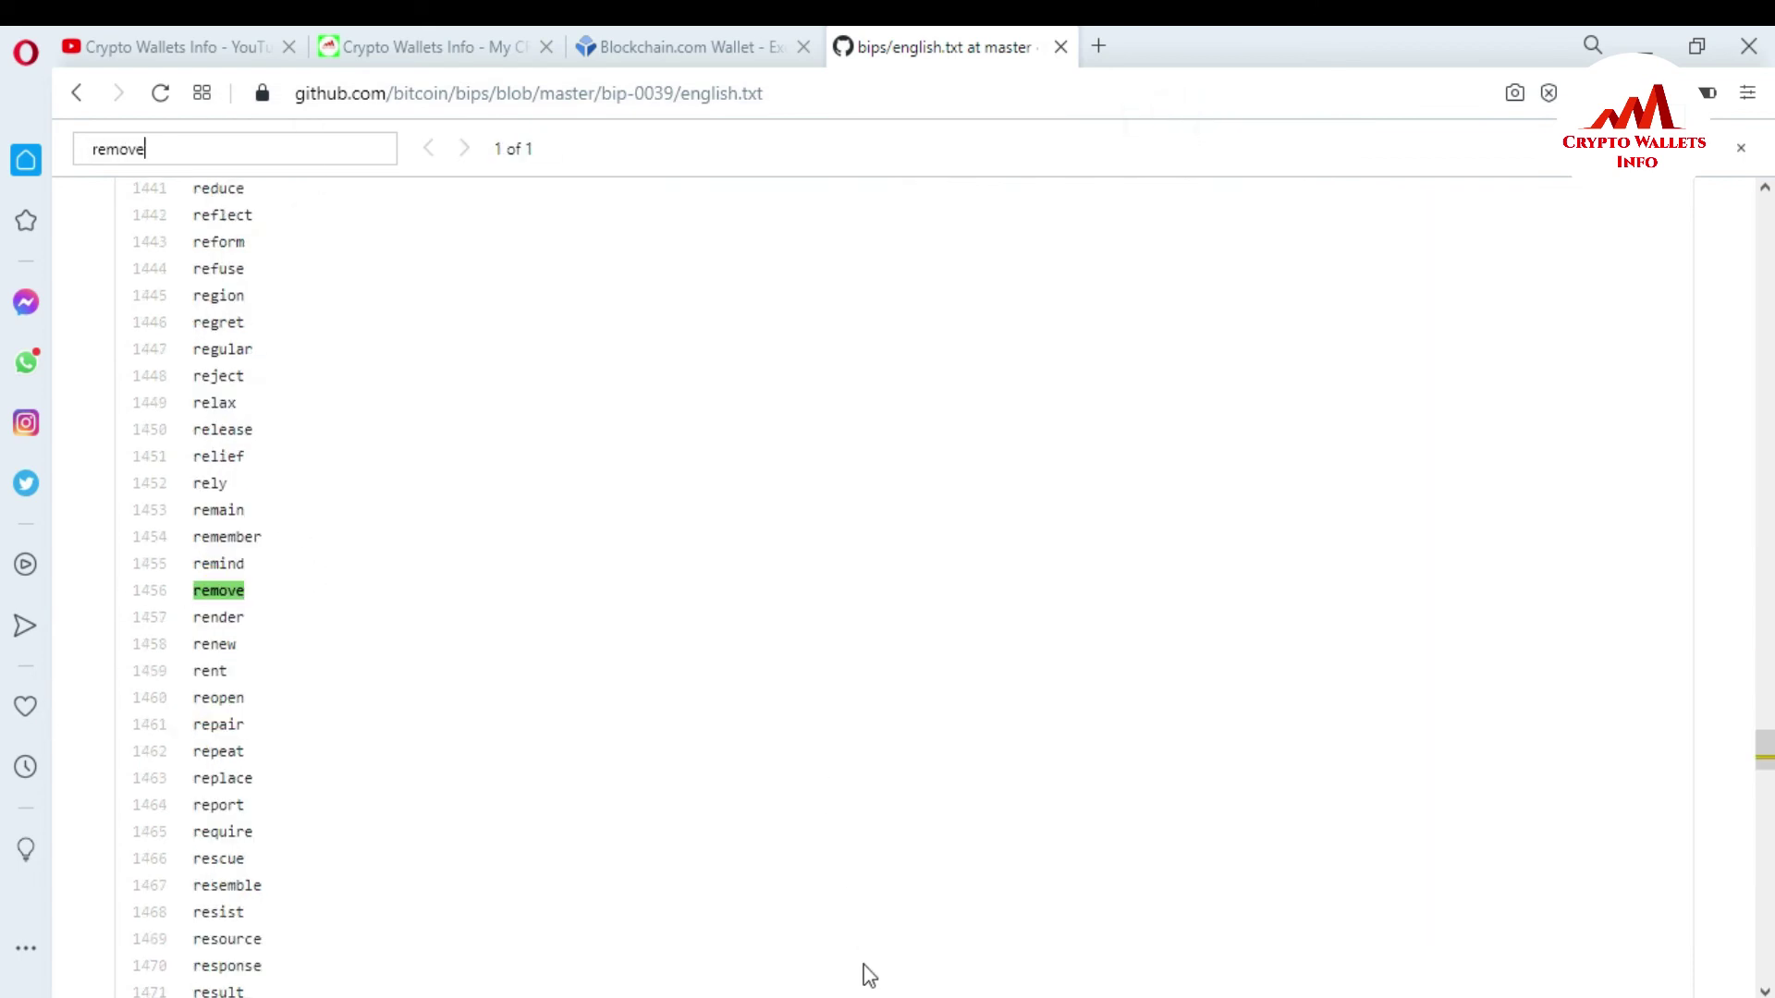
- Return to Notepad and delete the last letter of the eighth recovery word
key(alt+Tab)
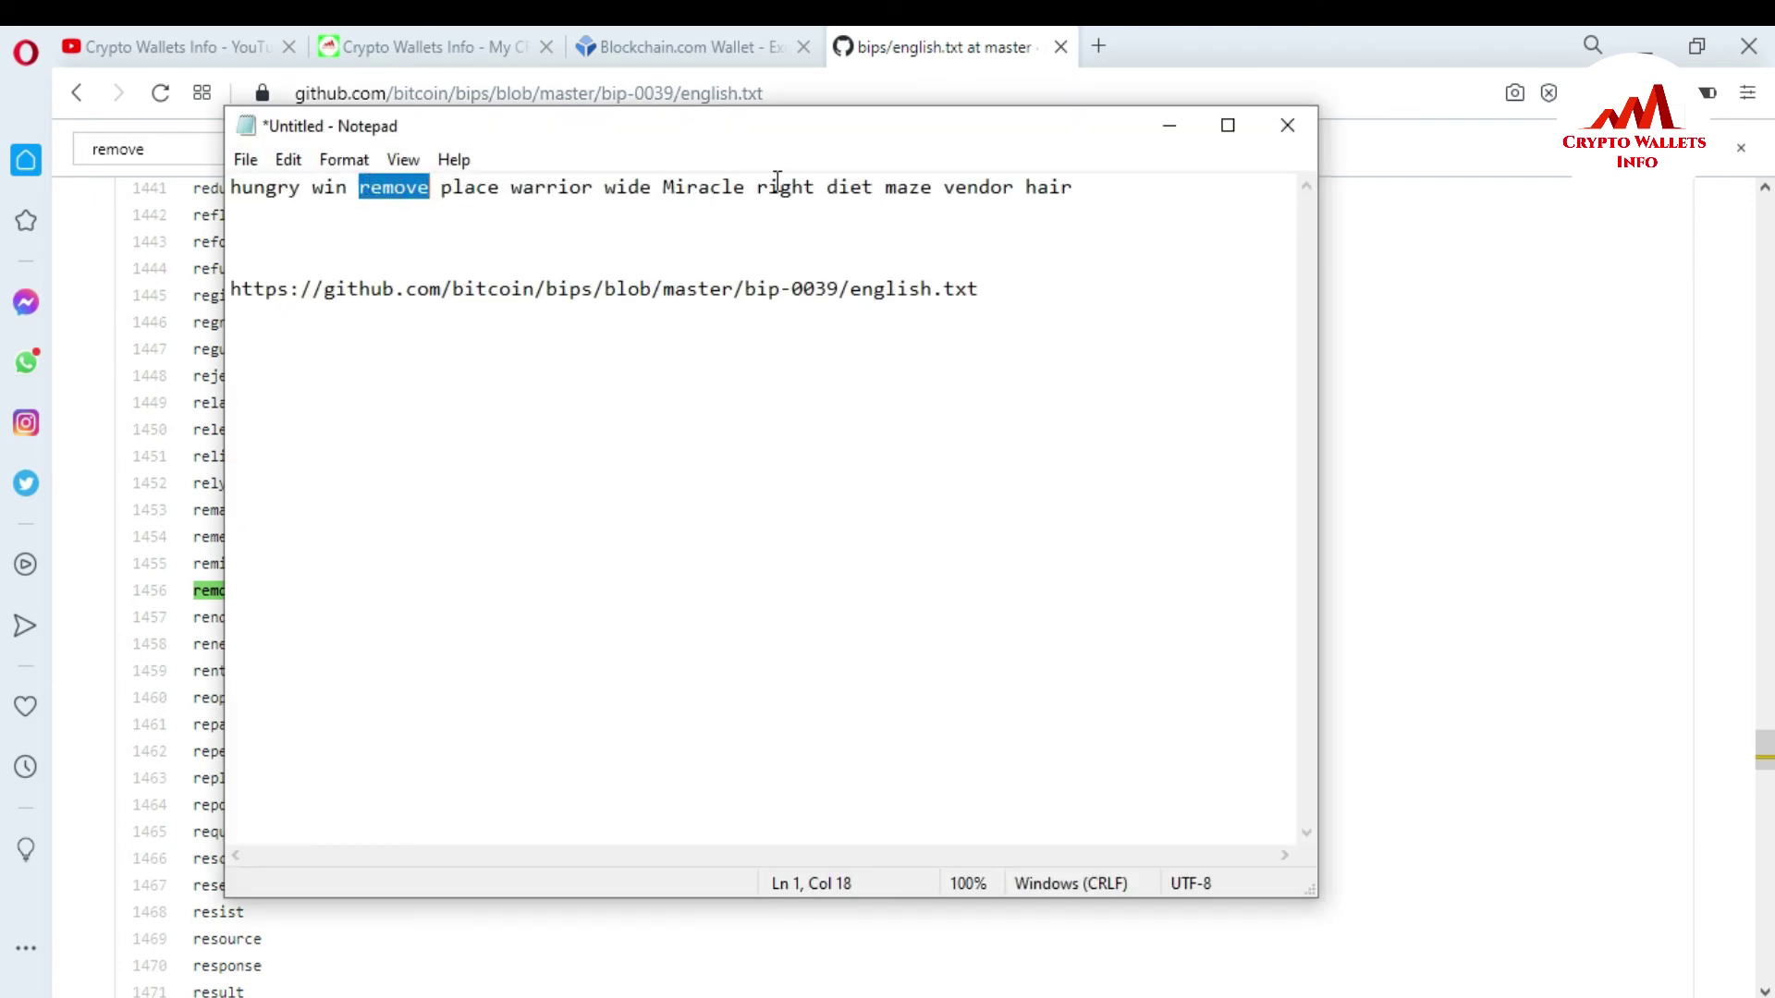
click(814, 181)
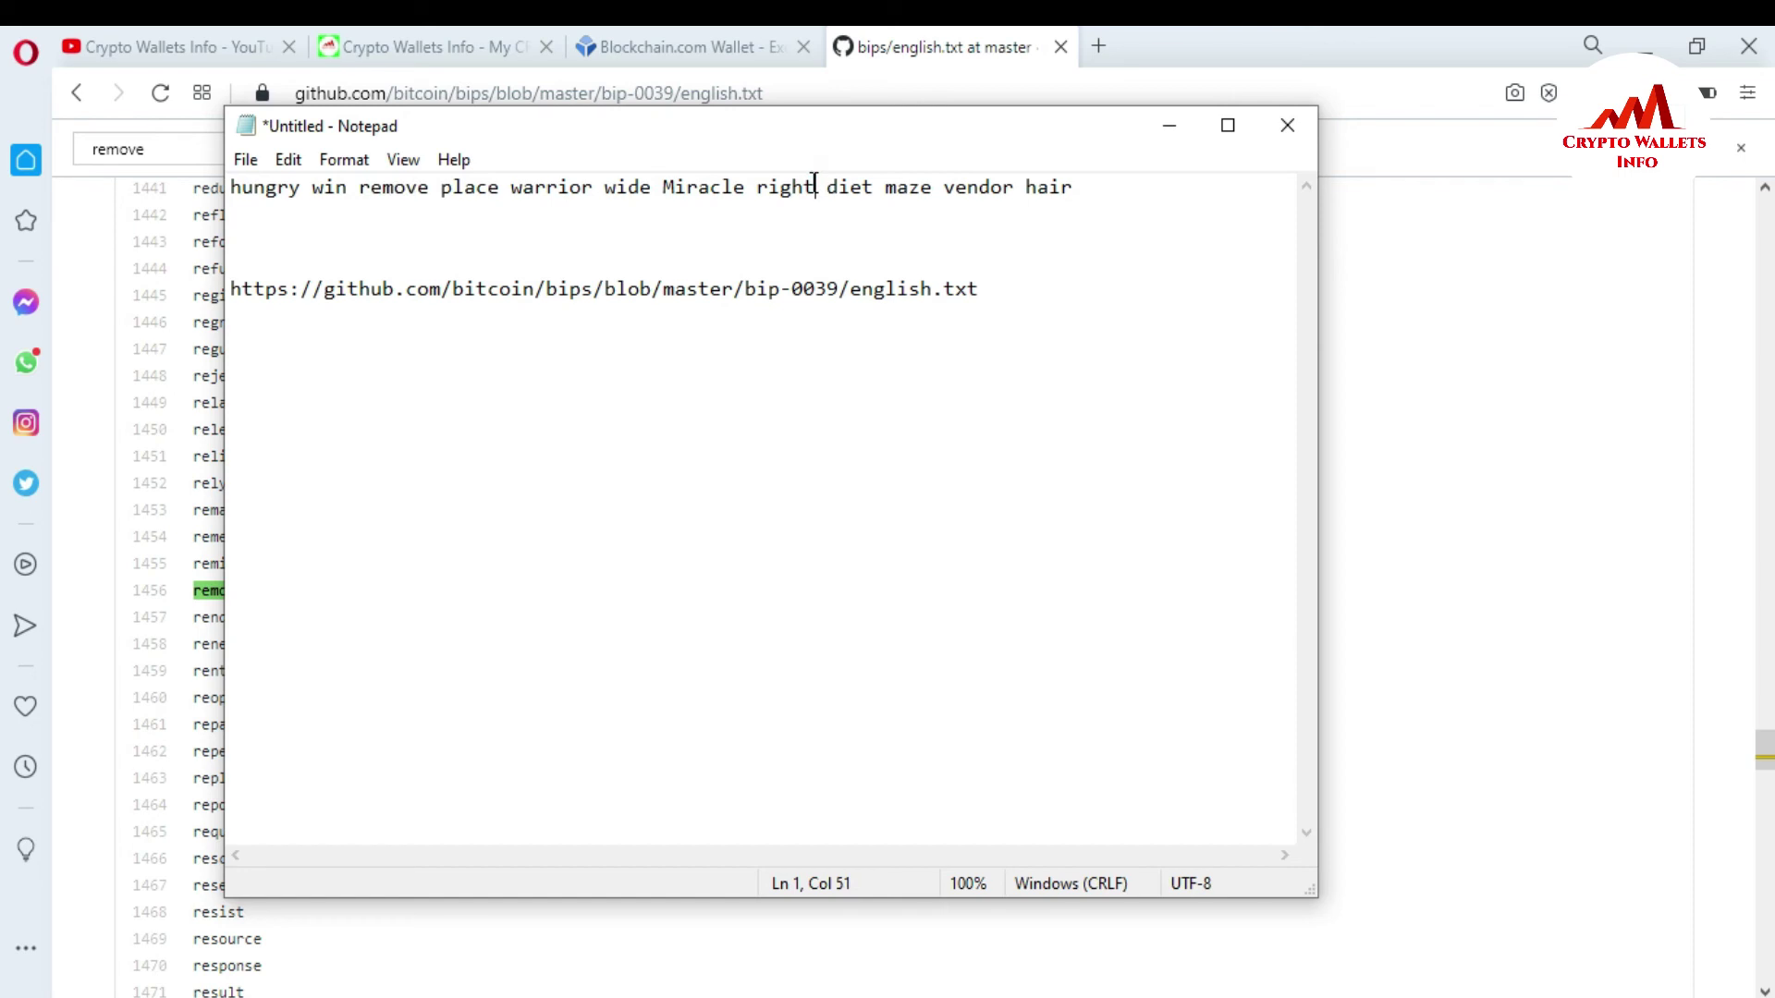
key(BackSpace)
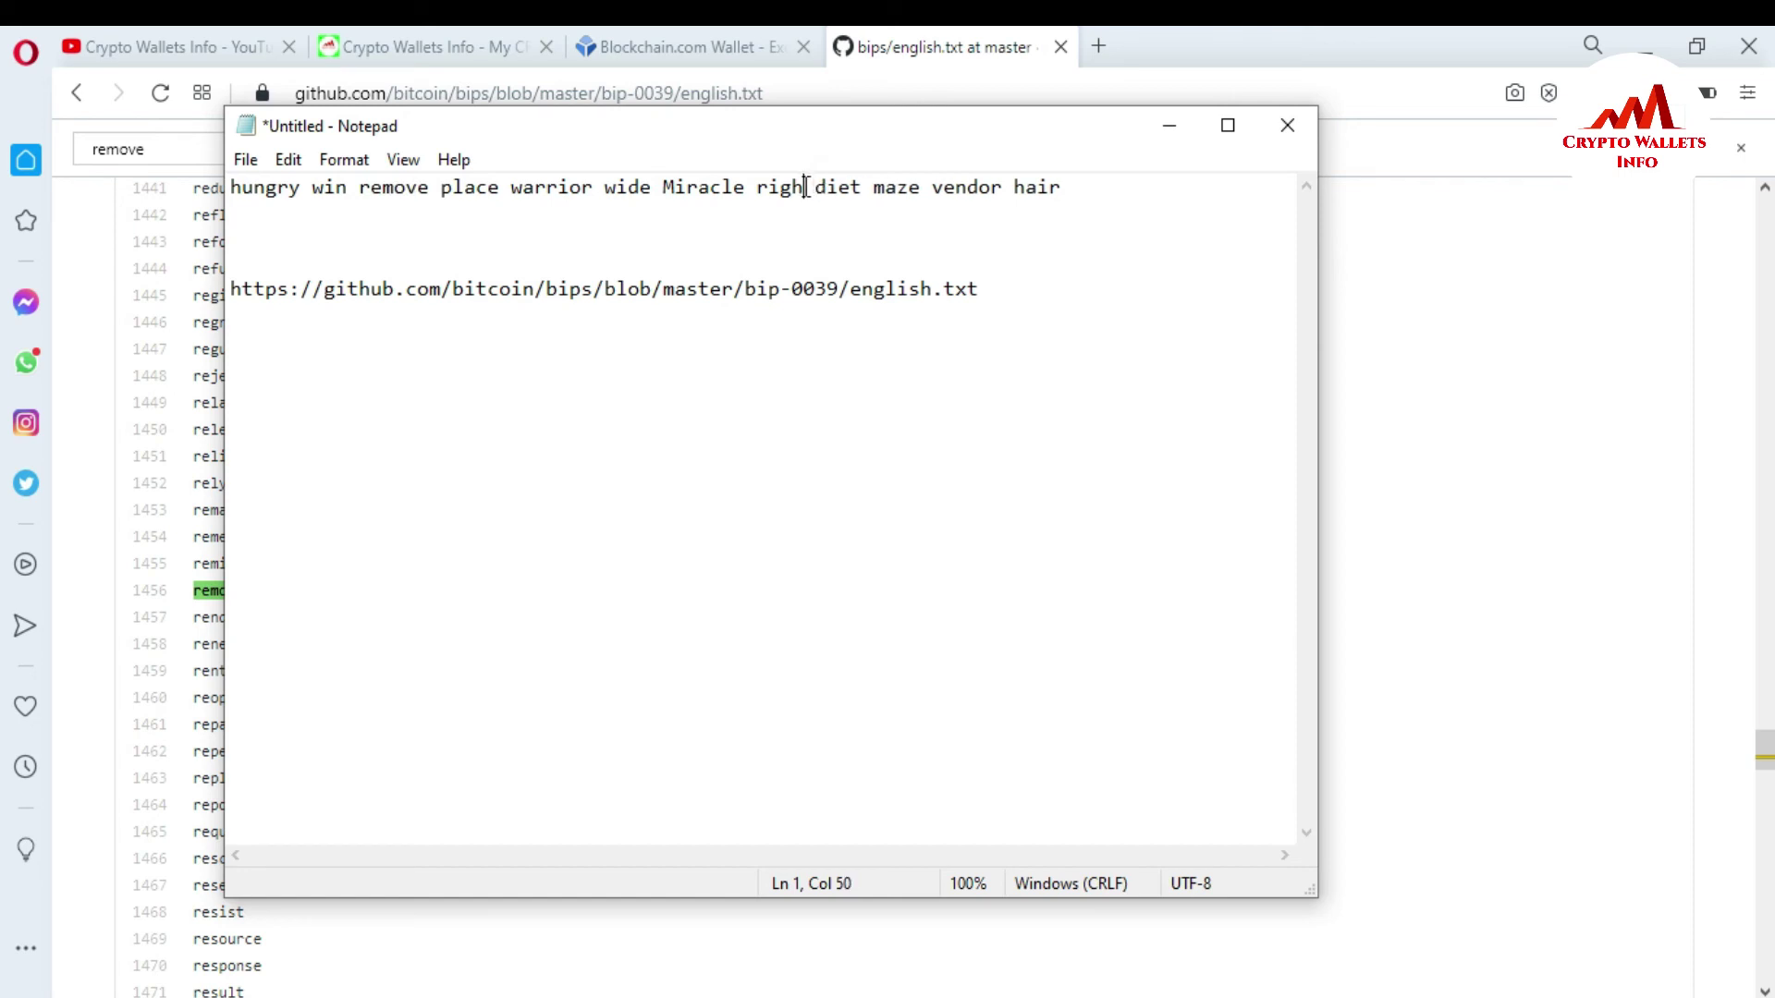
- Copy the misspelled eighth recovery word and search the GitHub word list for it
drag(806, 187, 757, 186)
key(ctrl+c)
click(930, 32)
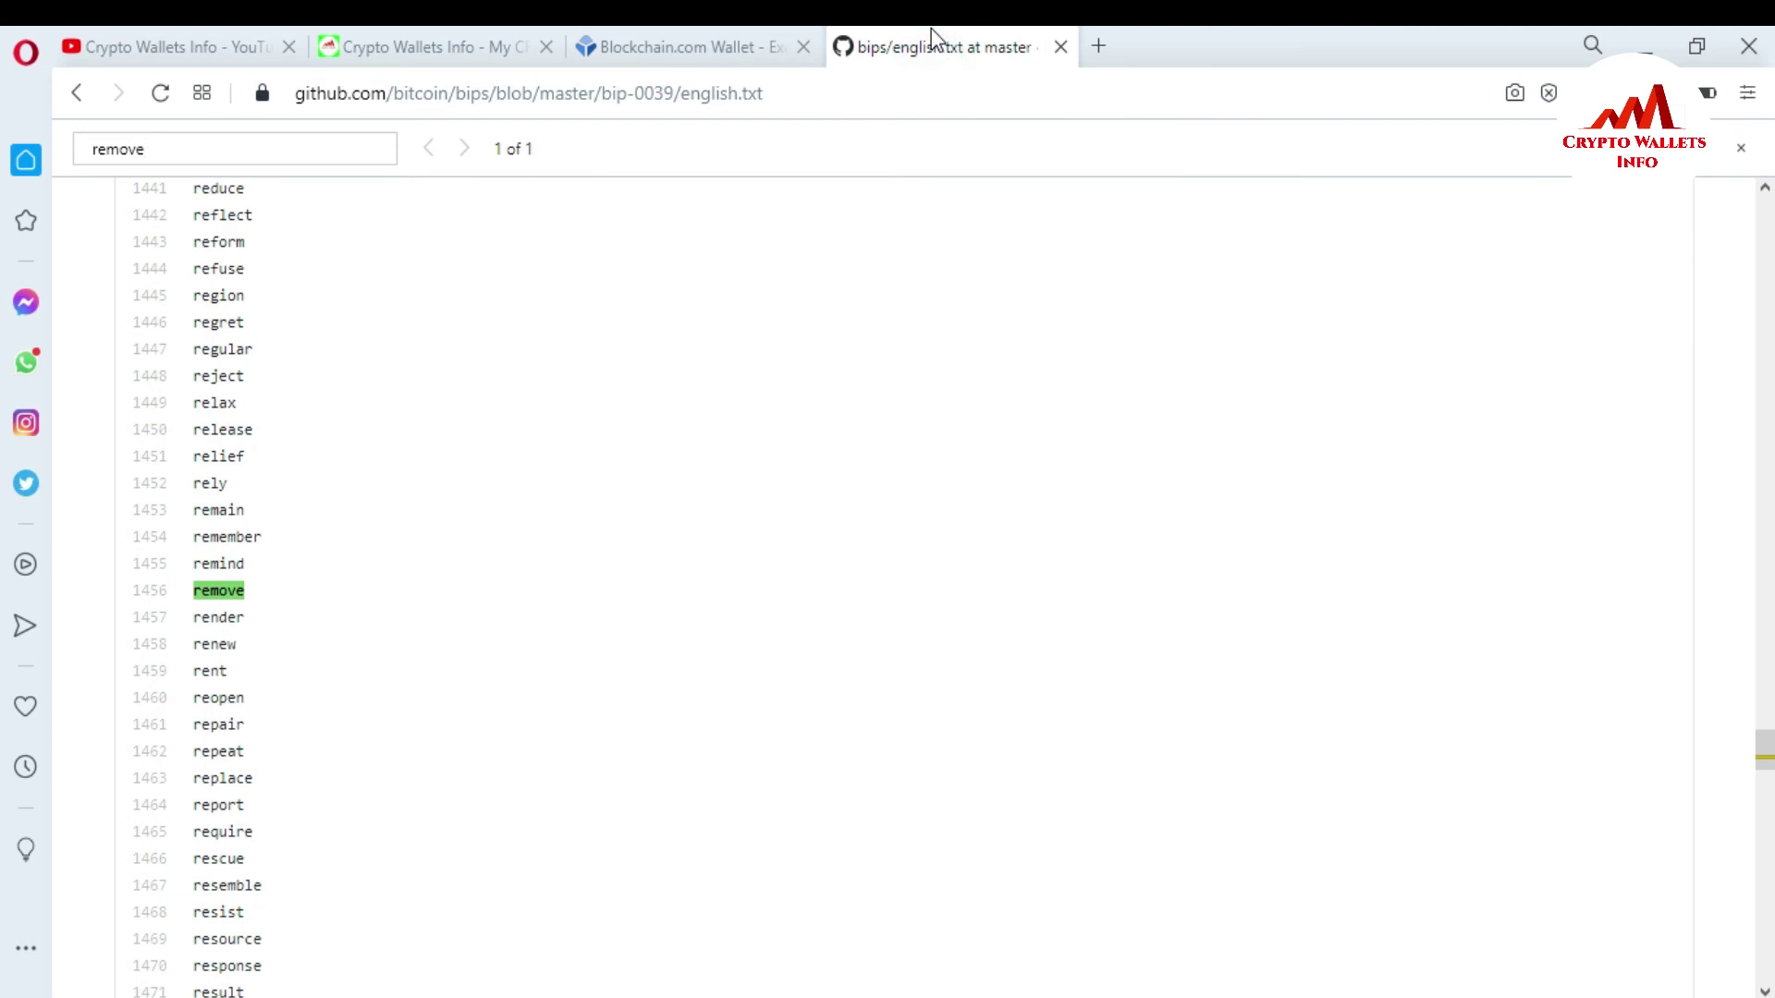
double_click(180, 140)
key(ctrl+v)
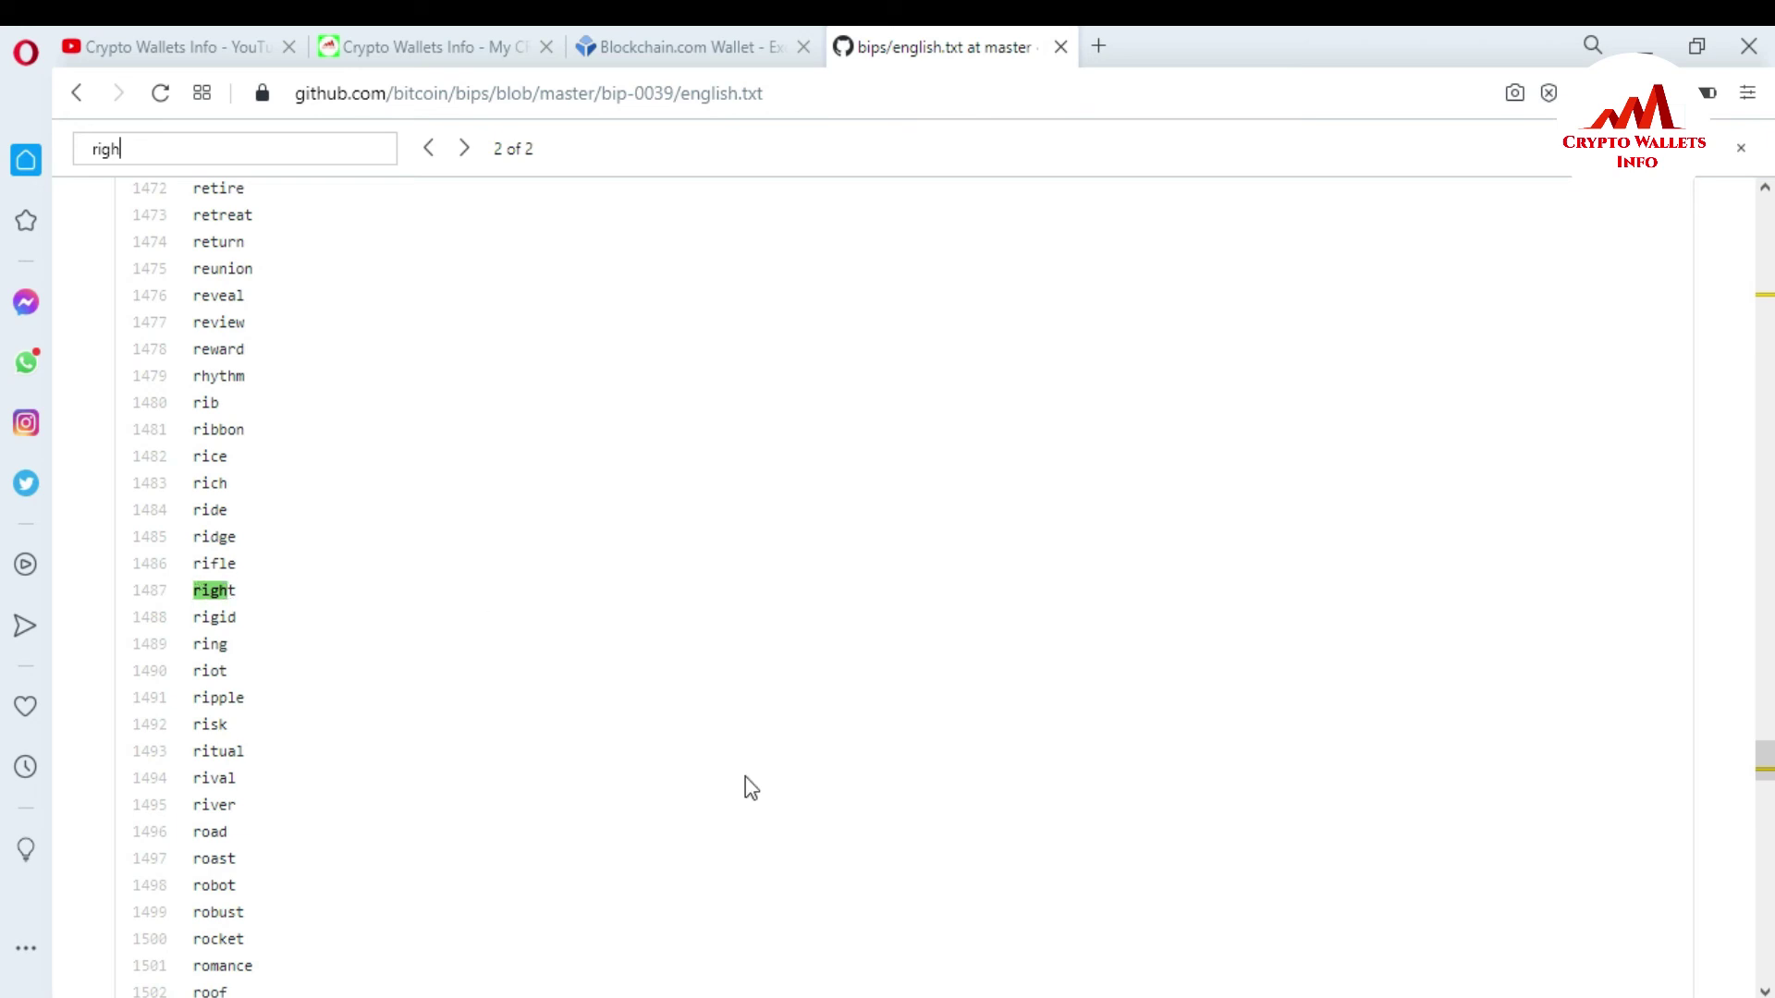
- Return to Notepad and copy the whole twelve-word phrase with the misspelled eighth word
key(alt+Tab)
click(879, 244)
drag(1087, 181, 359, 187)
key(ctrl+c)
click(293, 234)
drag(231, 215, 231, 170)
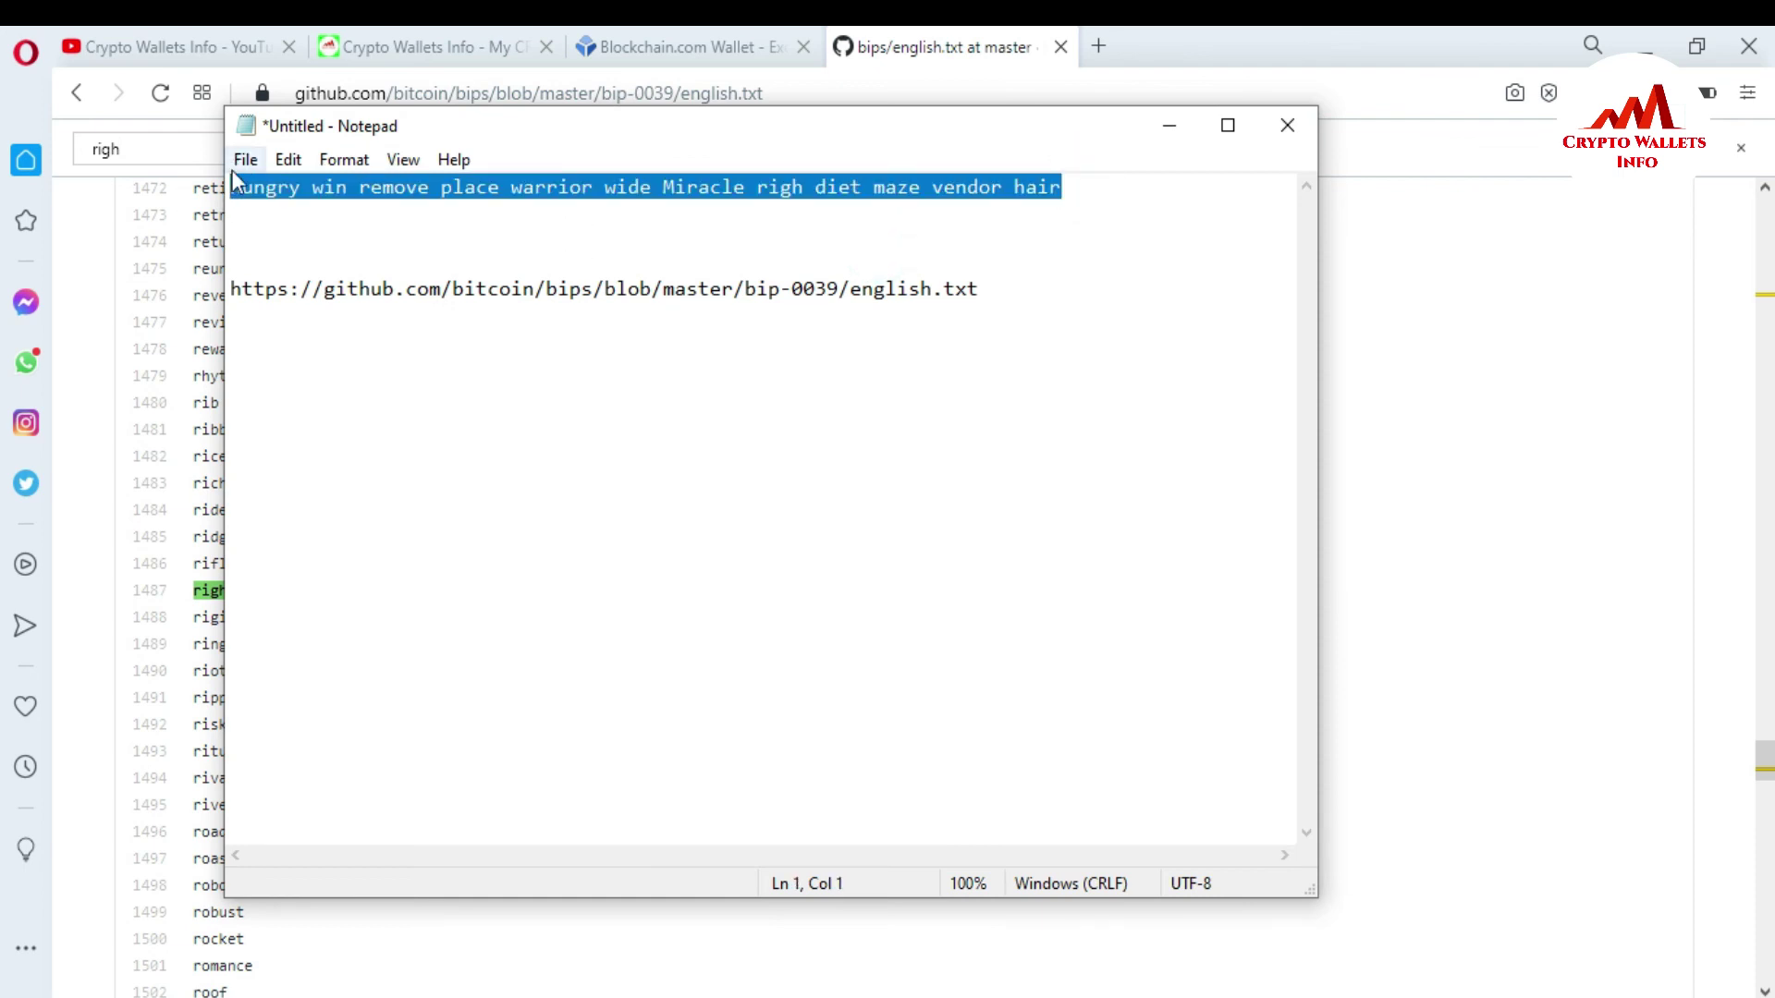
- Replace the backup phrase in the Recover Funds form with the copied phrase containing the capitalized seventh and misspelled eighth words
click(695, 41)
triple_click(1075, 575)
key(Tab)
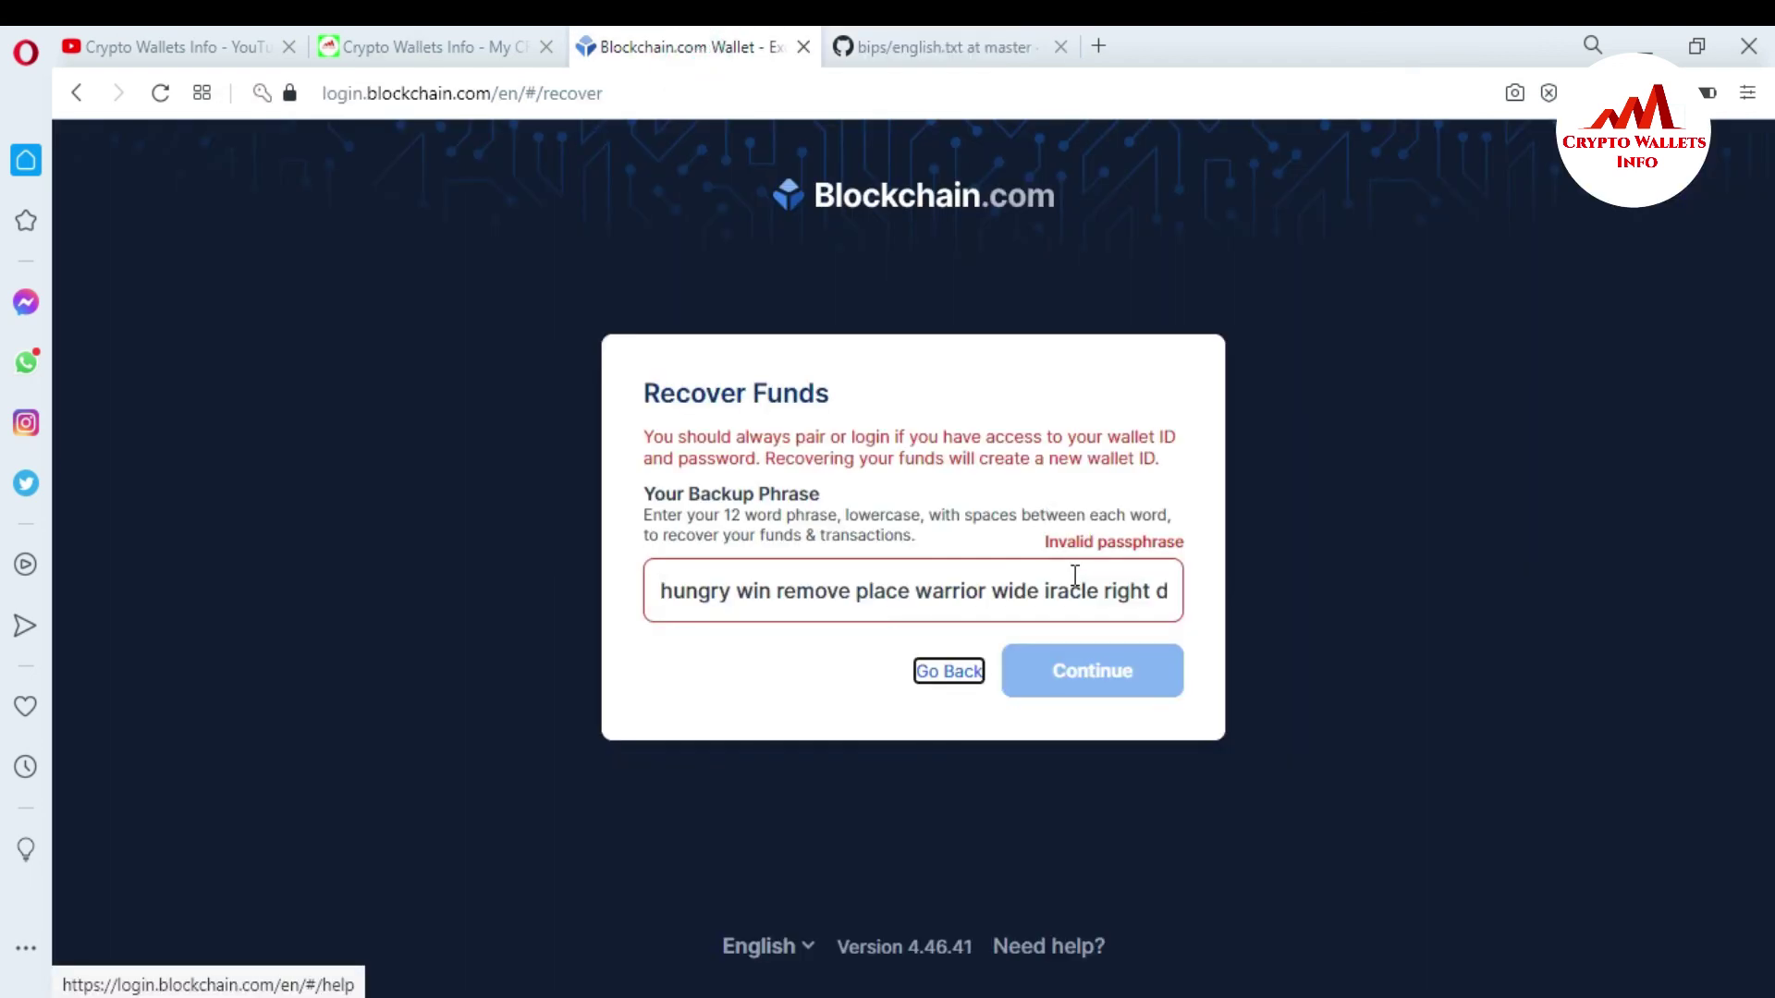
click(1055, 617)
key(ctrl+a)
key(BackSpace)
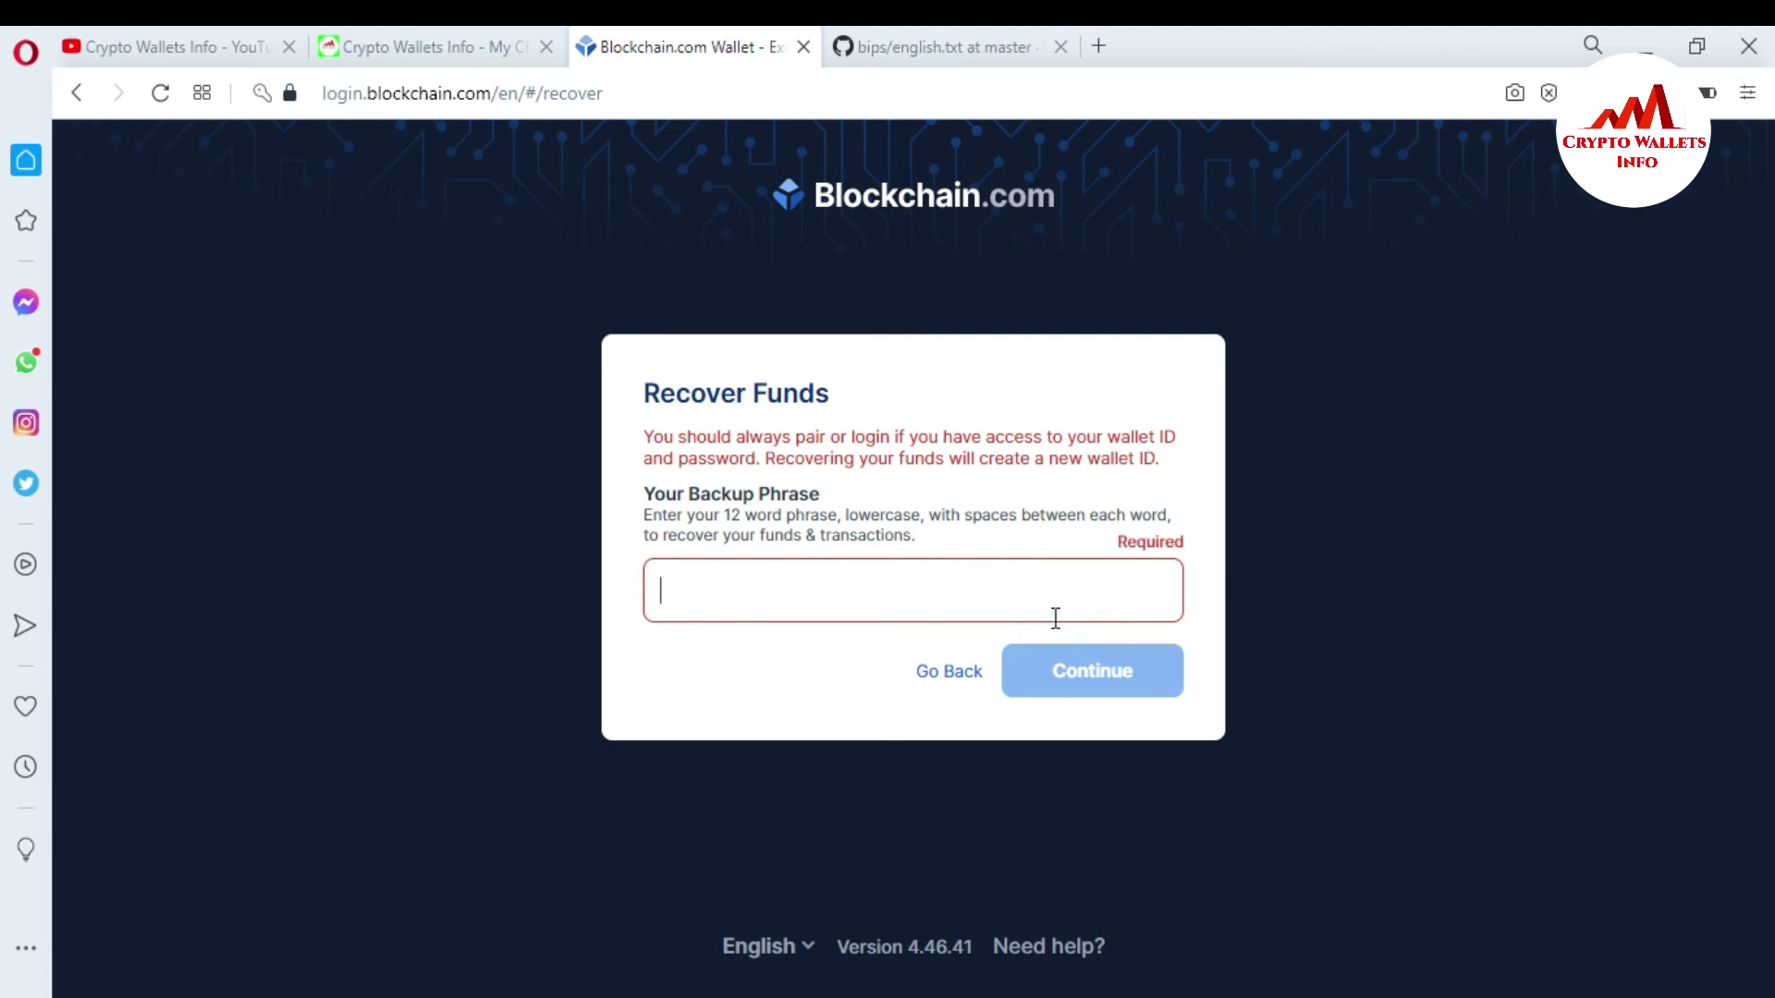
key(ctrl+v)
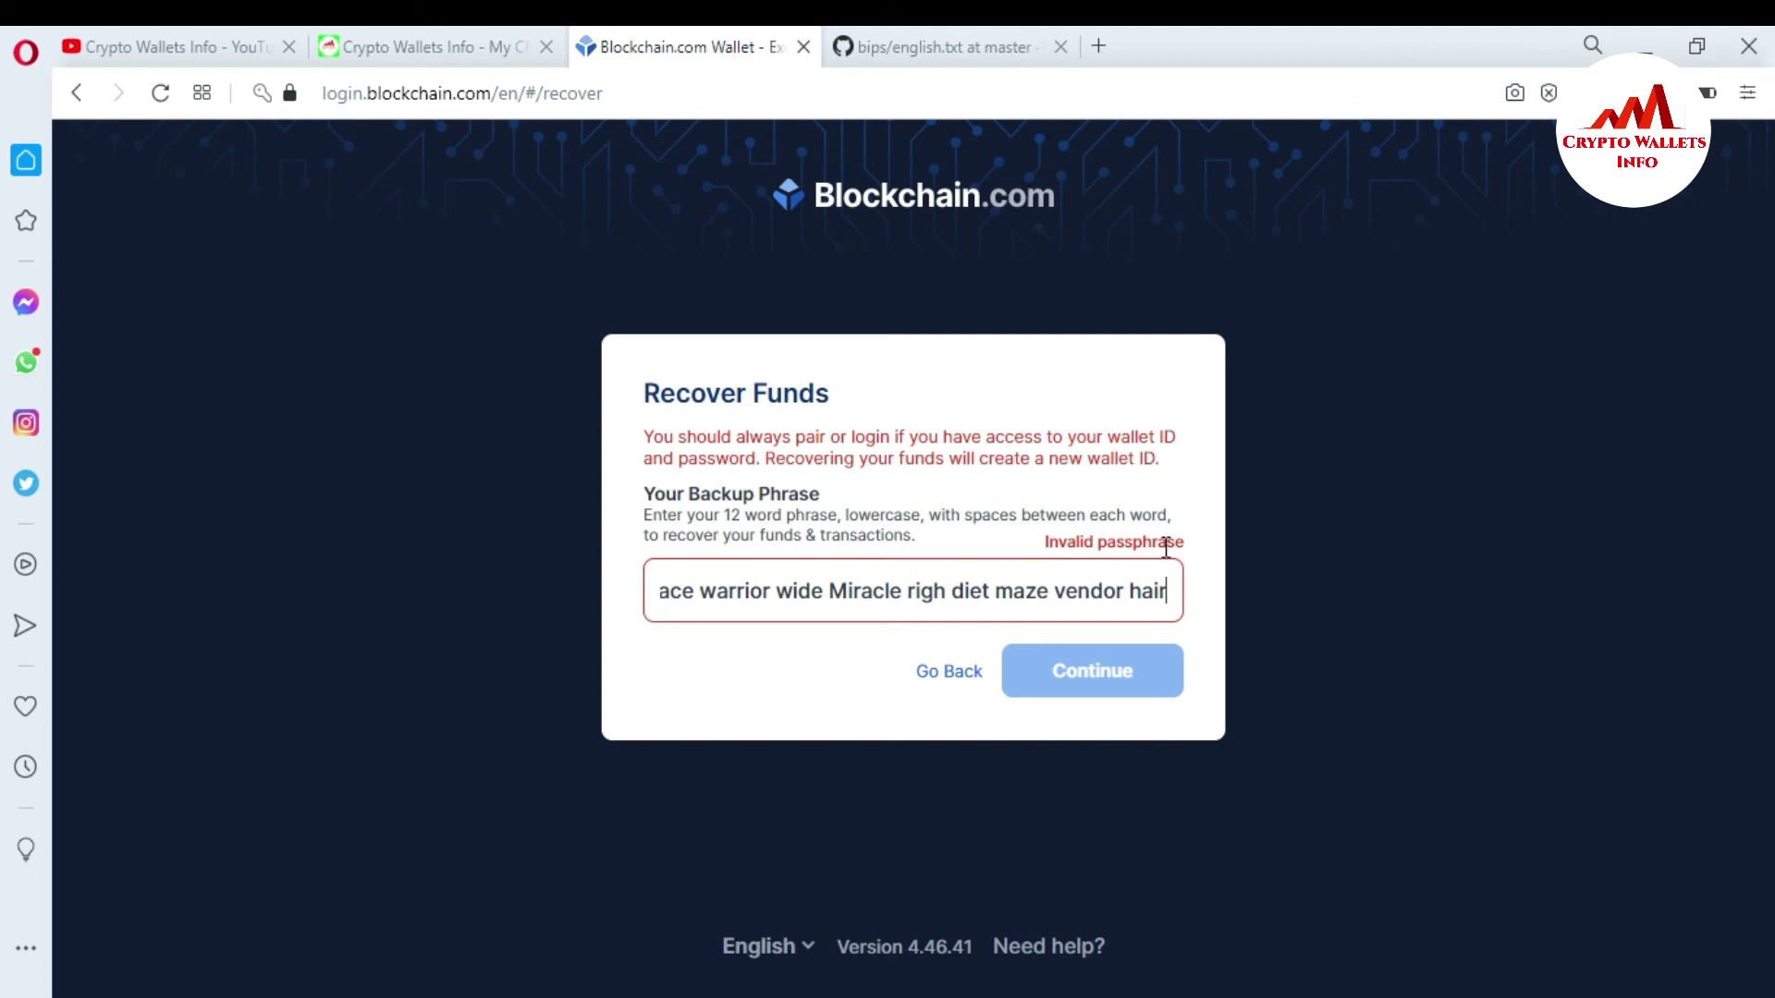
- Restore the missing last letter of the eighth recovery word in Notepad and select the whole phrase
click(869, 887)
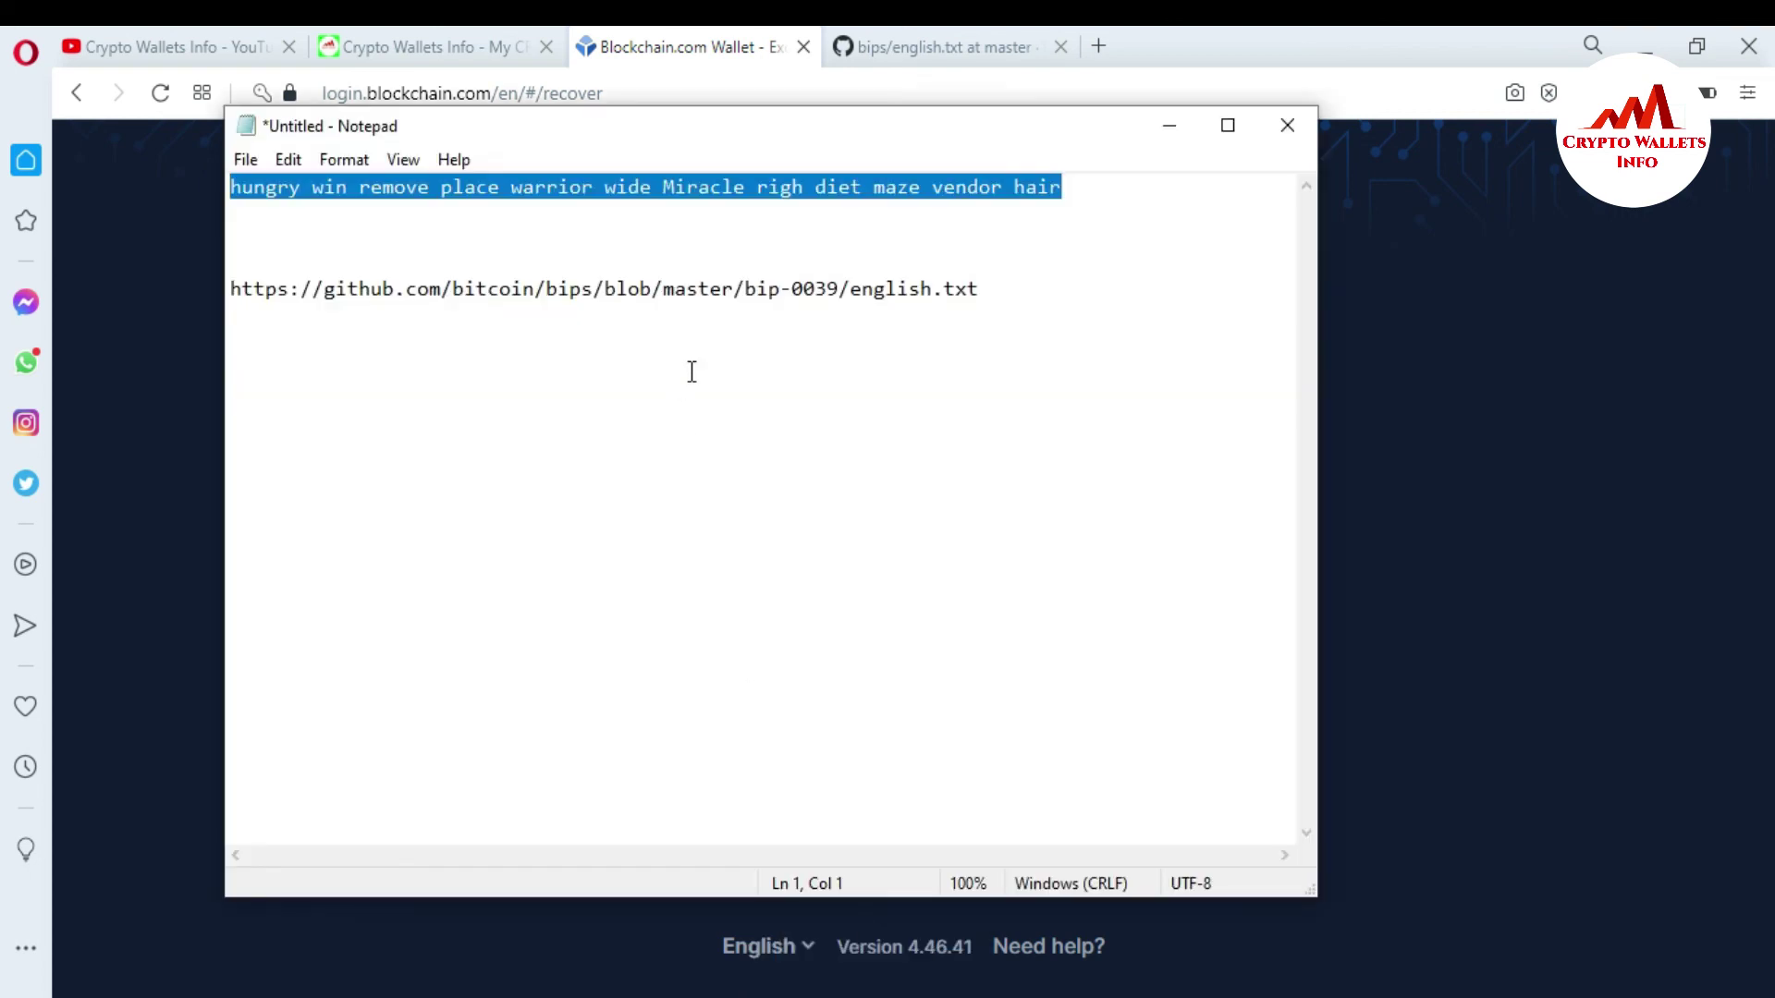
click(804, 184)
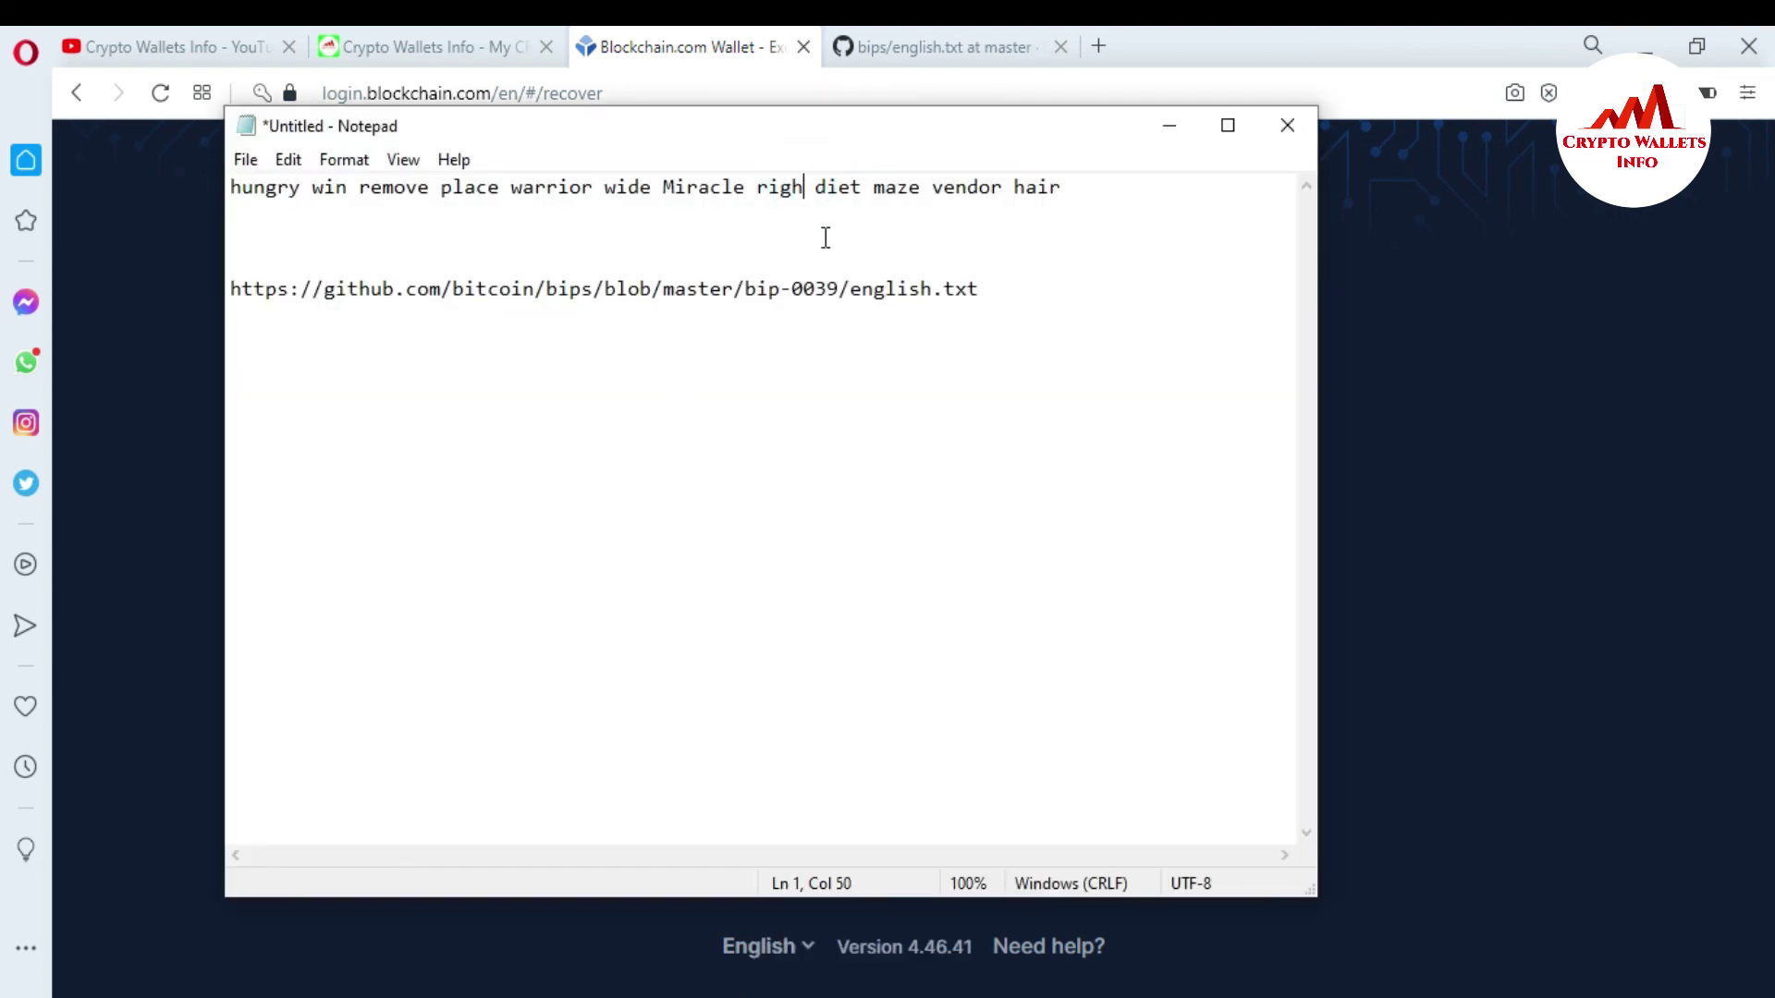
text(t)
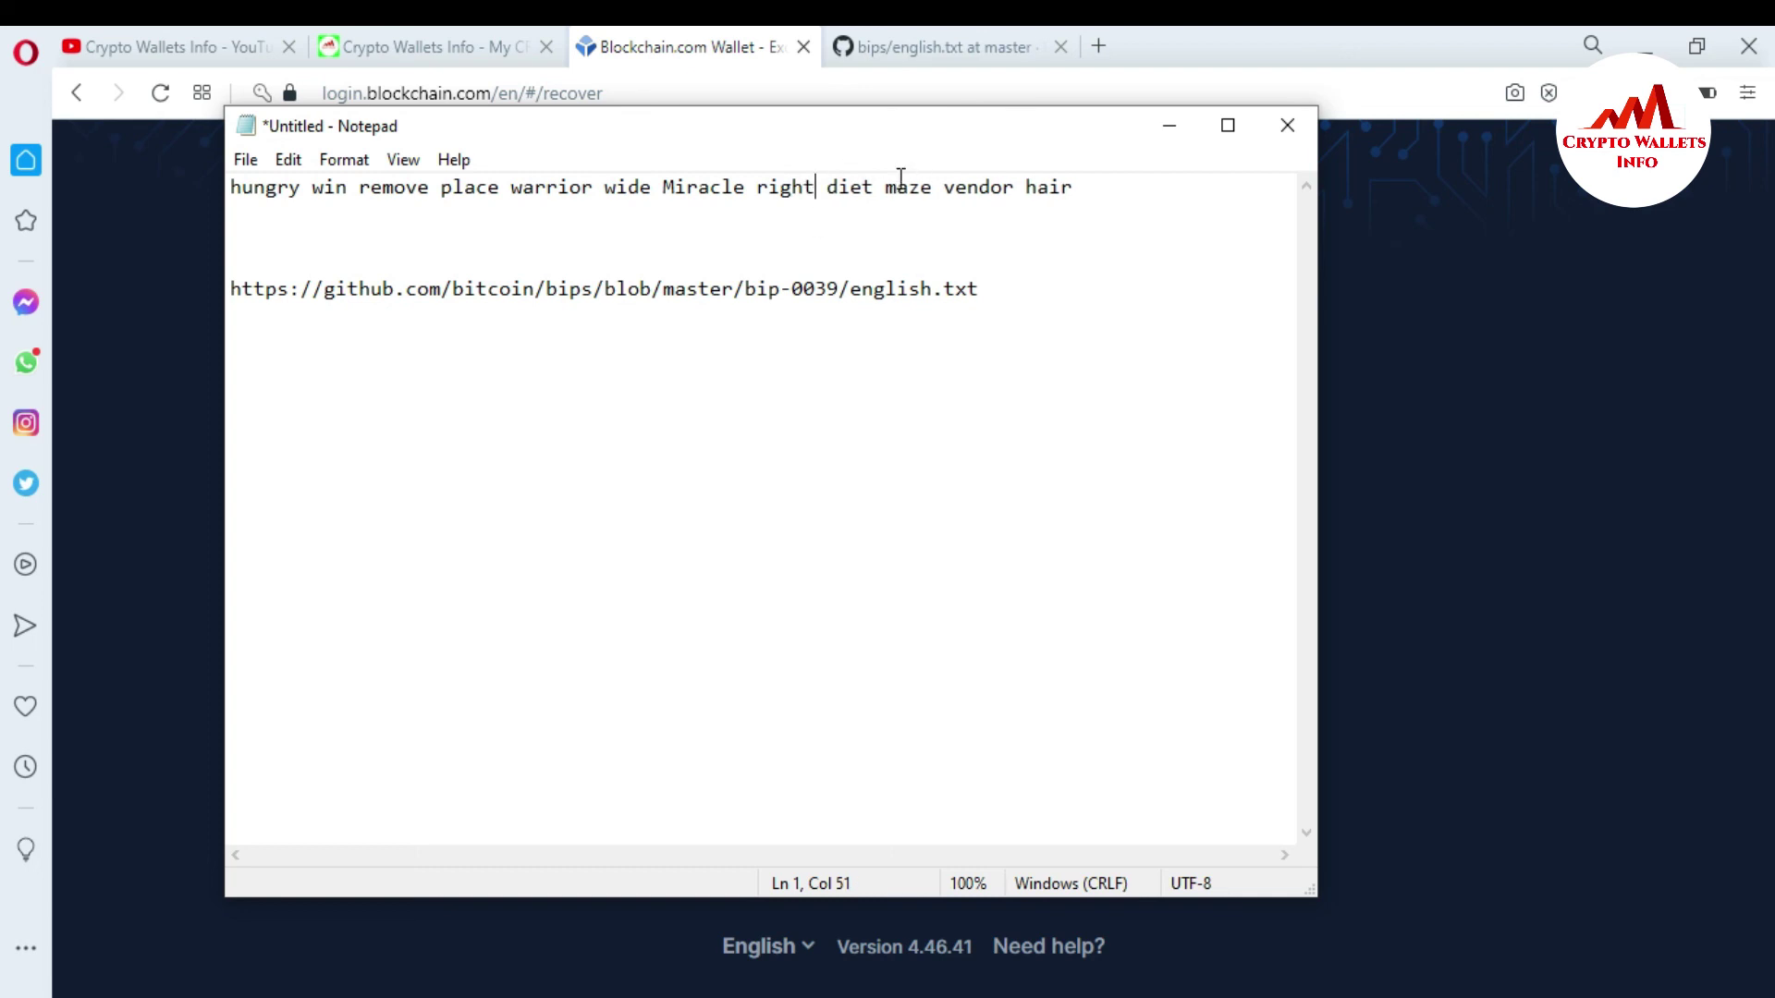
click(1087, 201)
click(1072, 188)
drag(1072, 188, 216, 196)
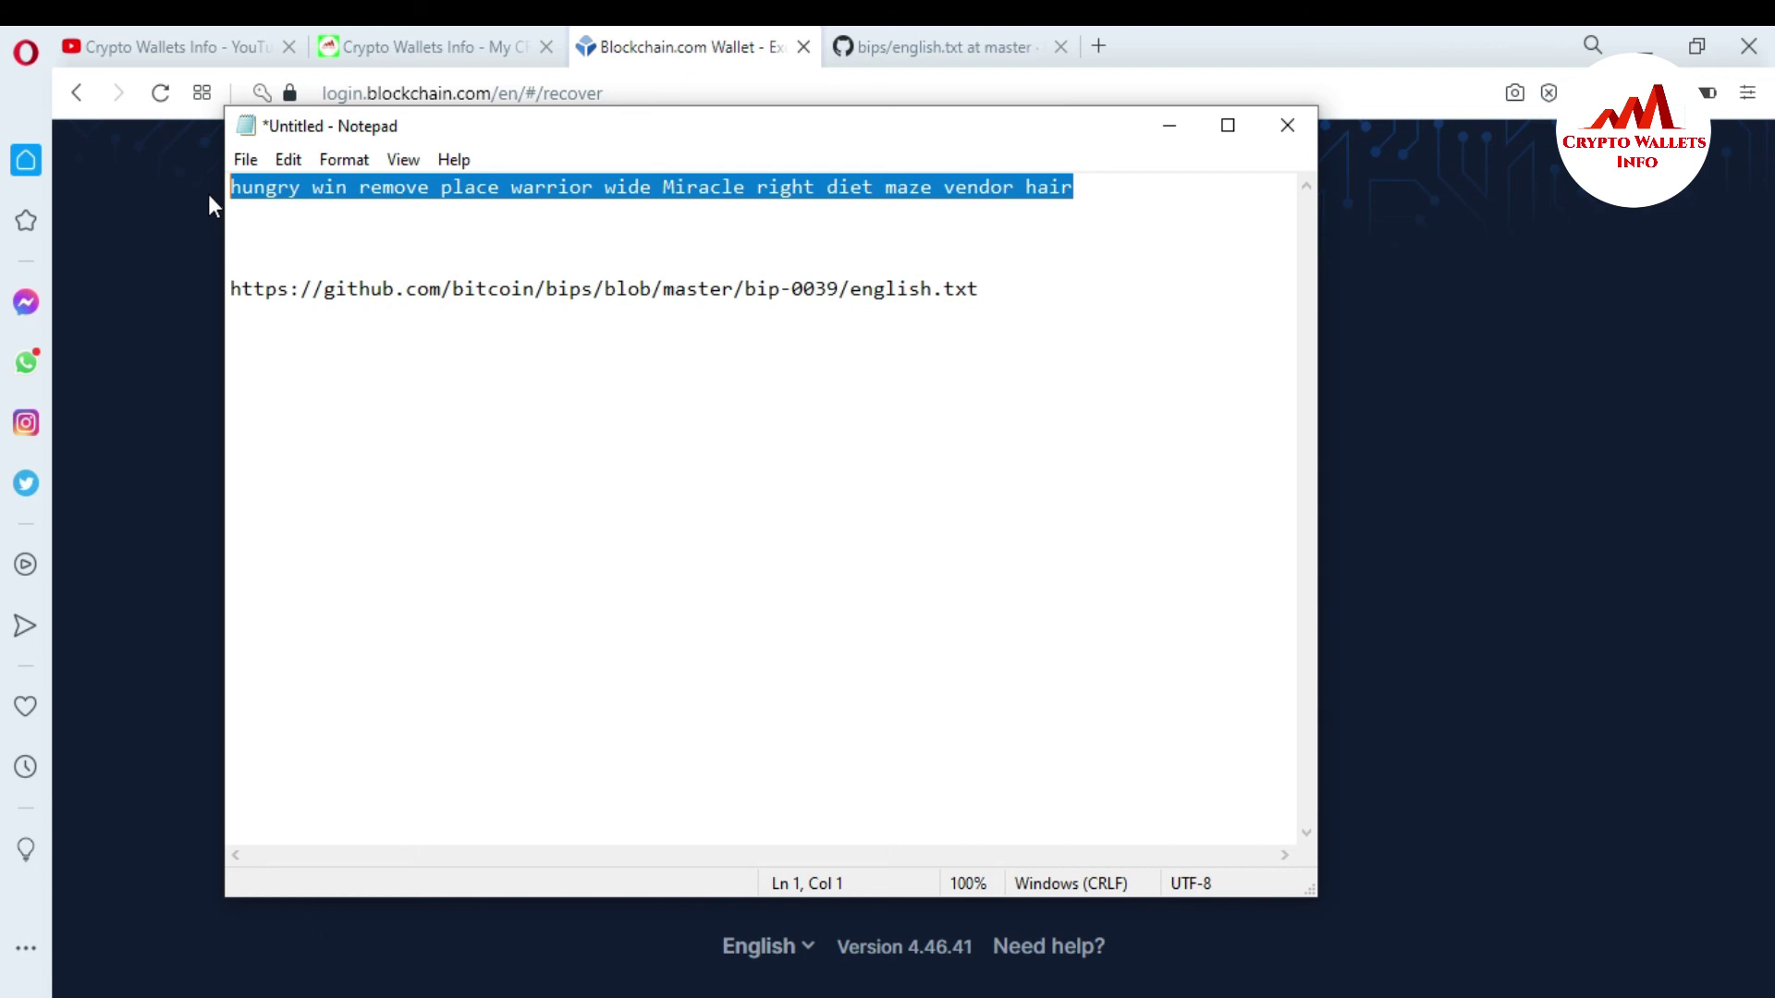
- Show the Crypto Wallets Info YouTube channel and the cryptowalletsinfo.com website in their open browser tabs
click(190, 44)
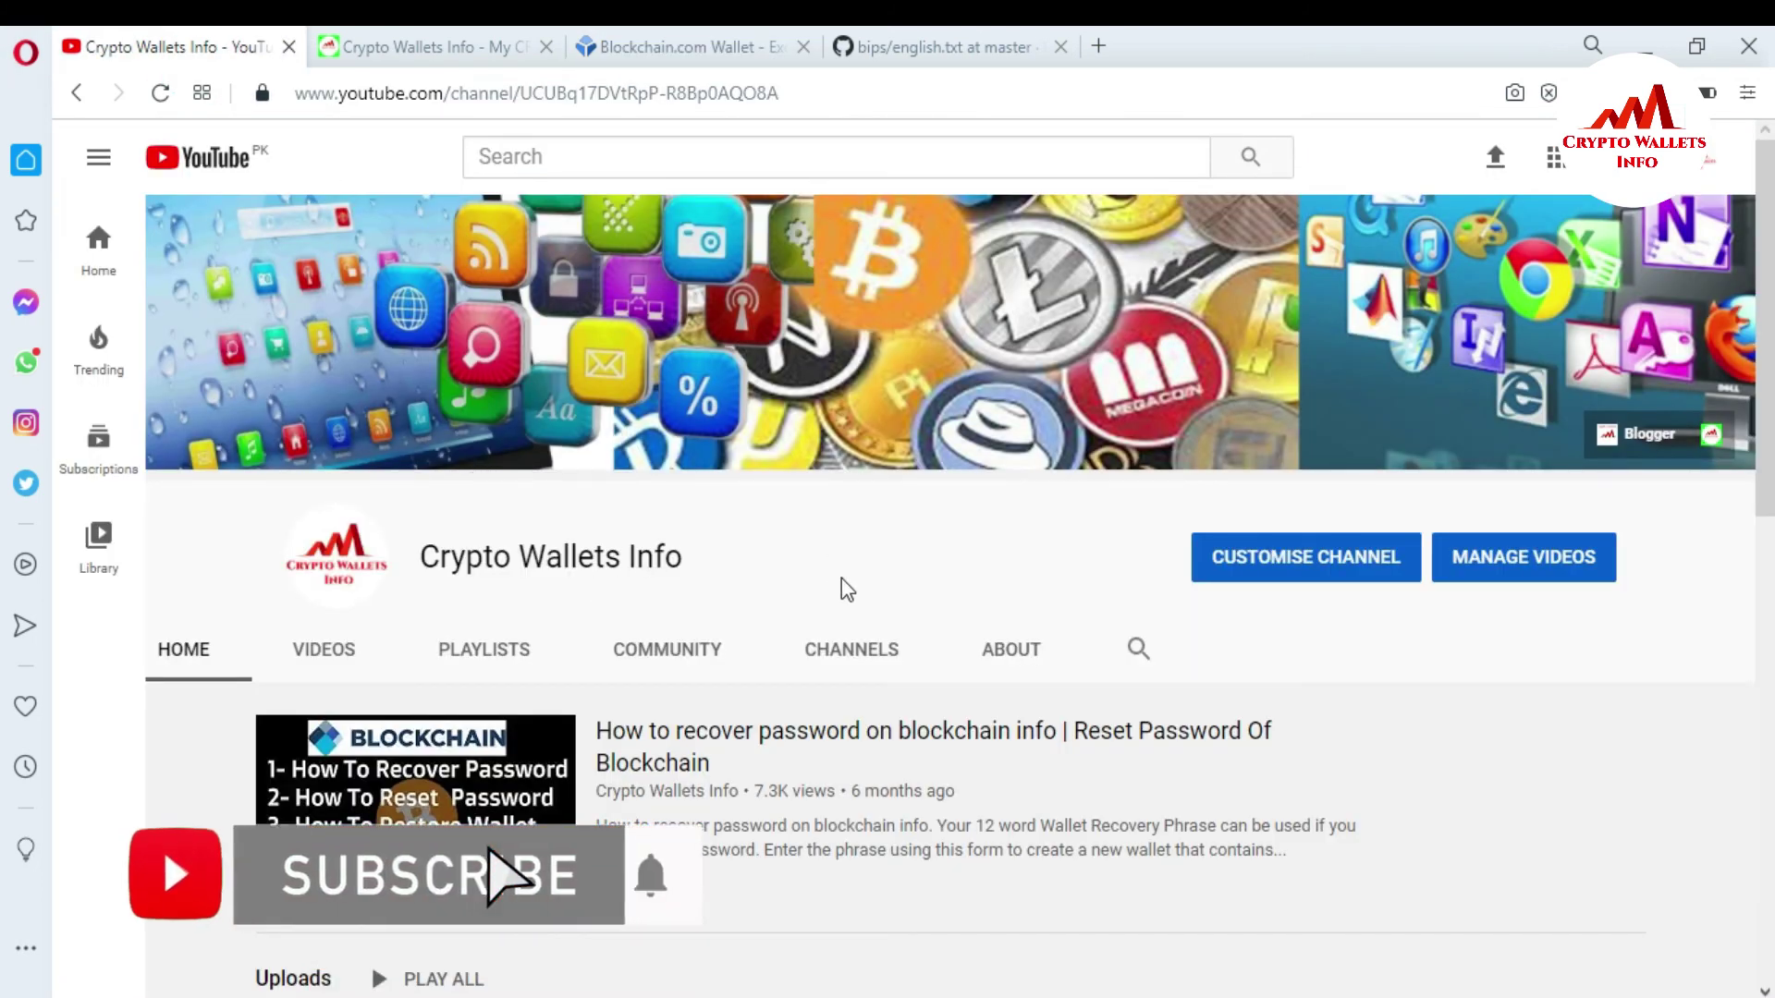
click(333, 38)
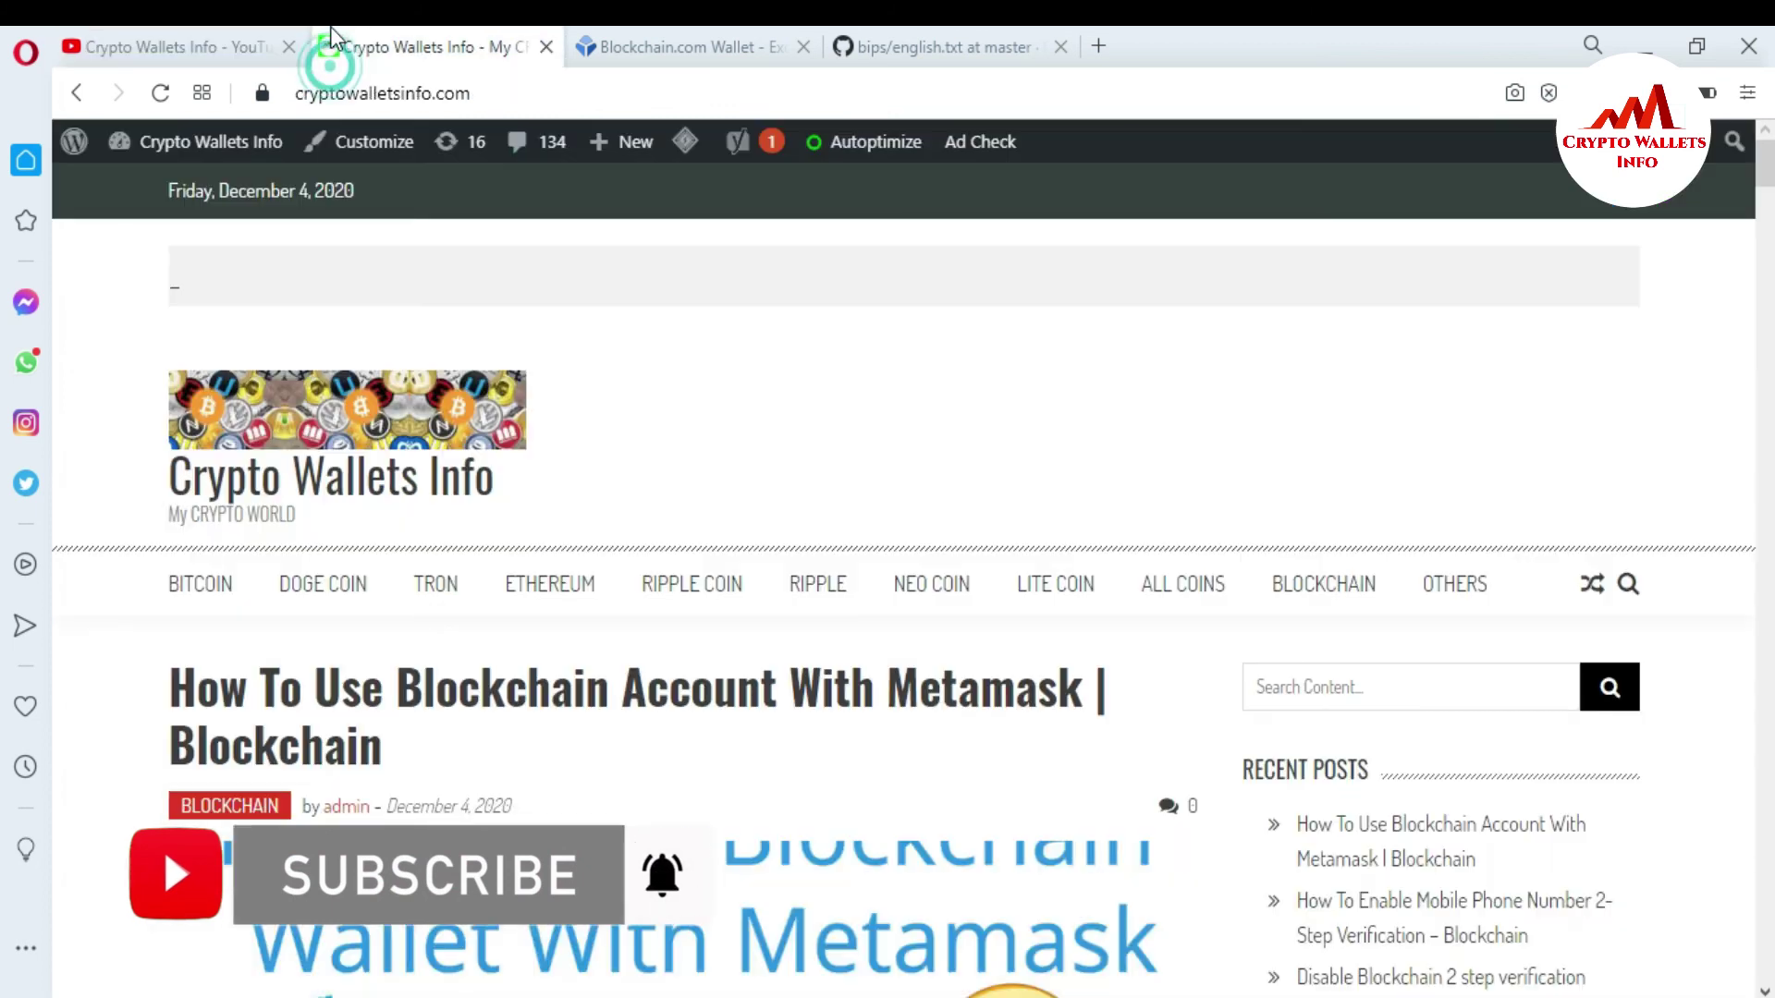